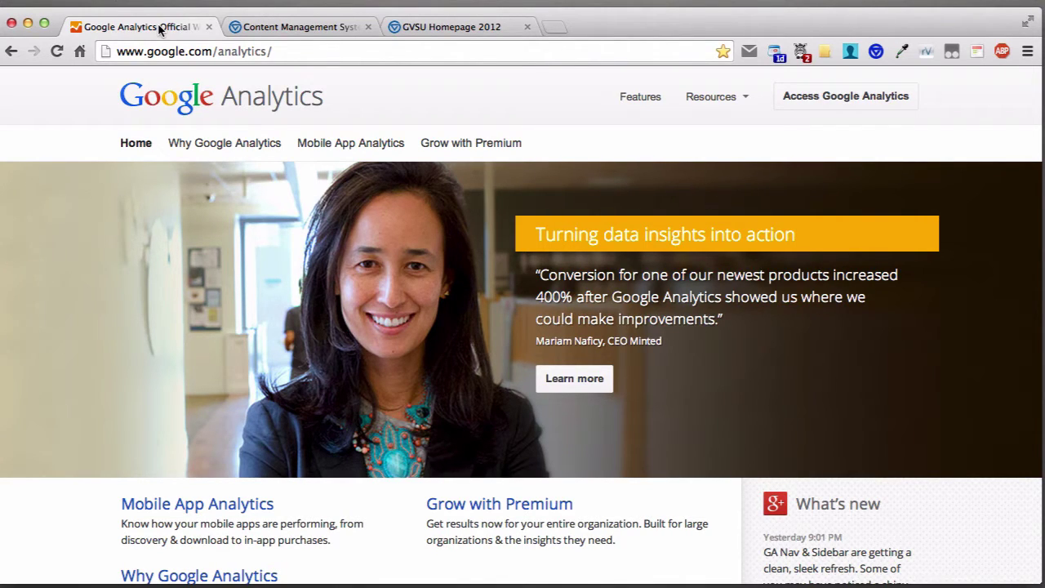
# Open the Analytics Access Request Form for the 19-Month Leadership Cohort site in the CMS, then return to the Google Analytics home page.
pyautogui.click(280, 29)
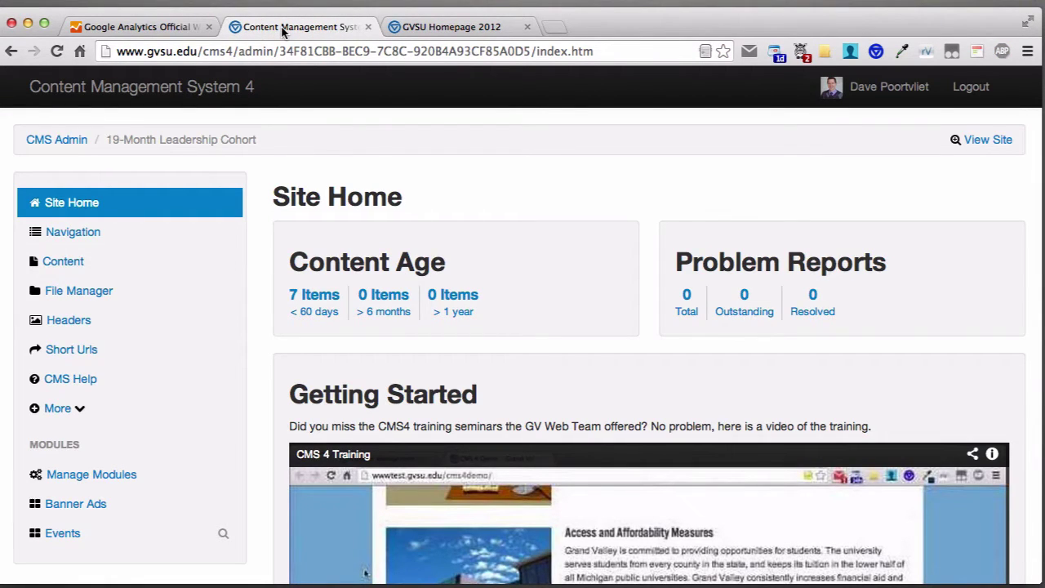
pyautogui.click(79, 415)
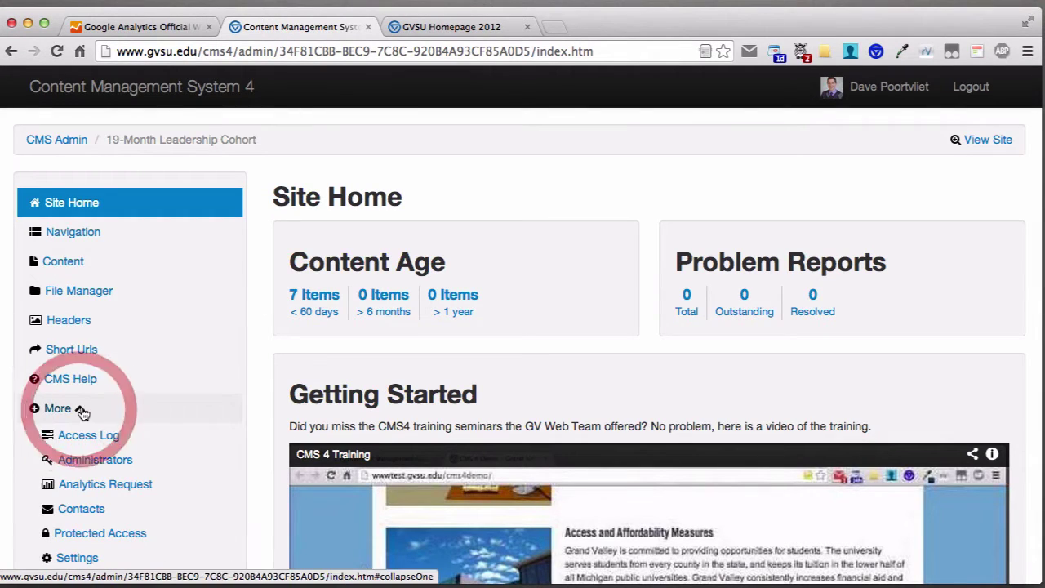
pyautogui.click(115, 488)
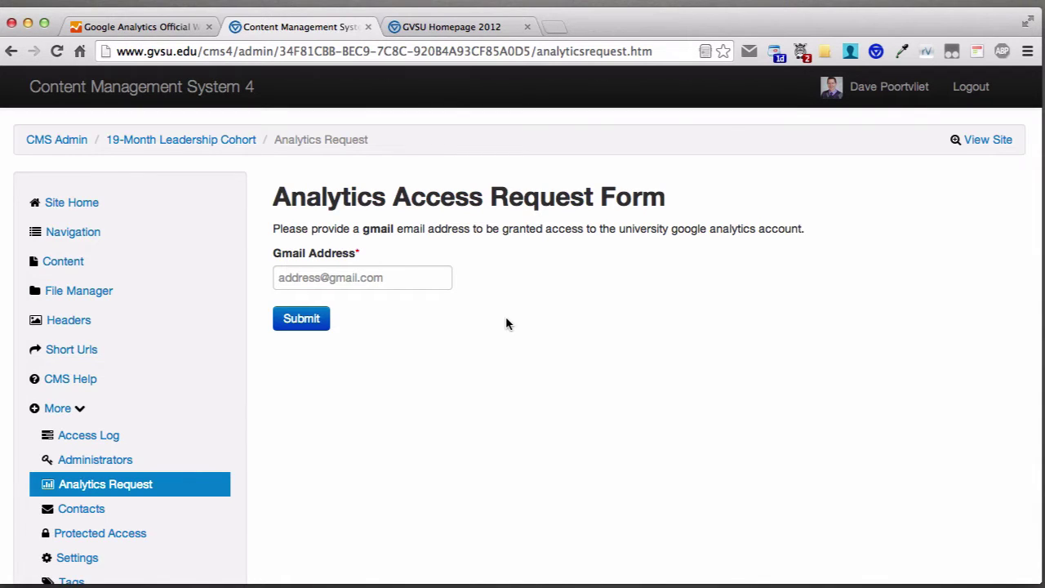
pyautogui.click(127, 33)
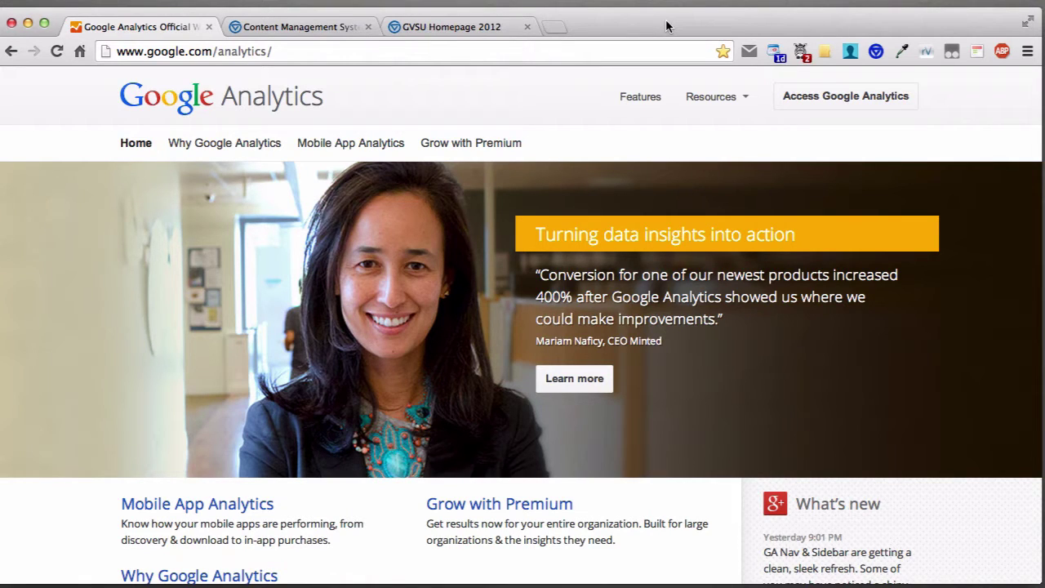
# Review the mobile visits, operating system and screen resolution analytics images on the GVSU Homepage 2012 page.
pyautogui.click(494, 27)
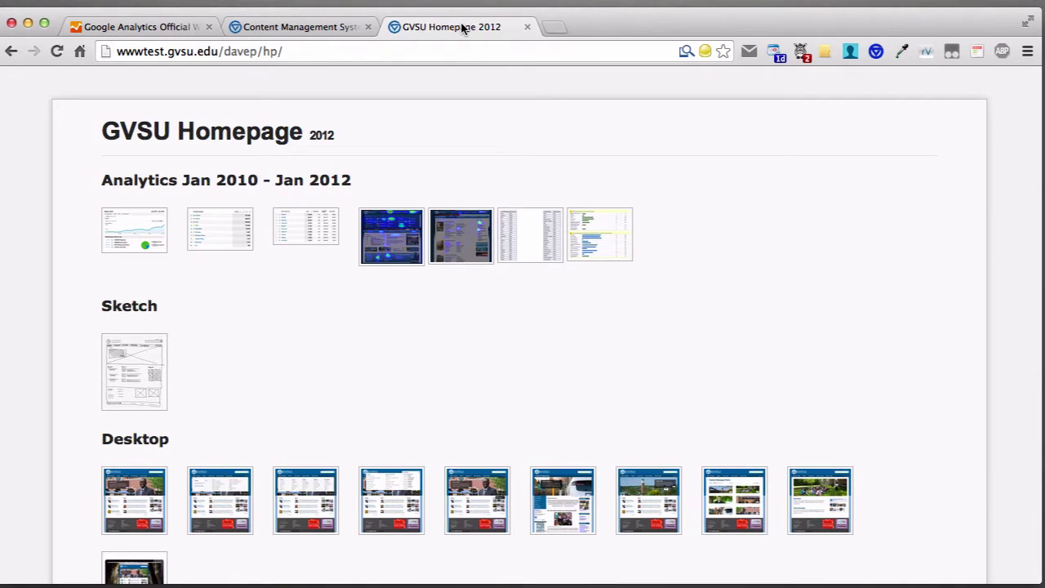
pyautogui.click(128, 245)
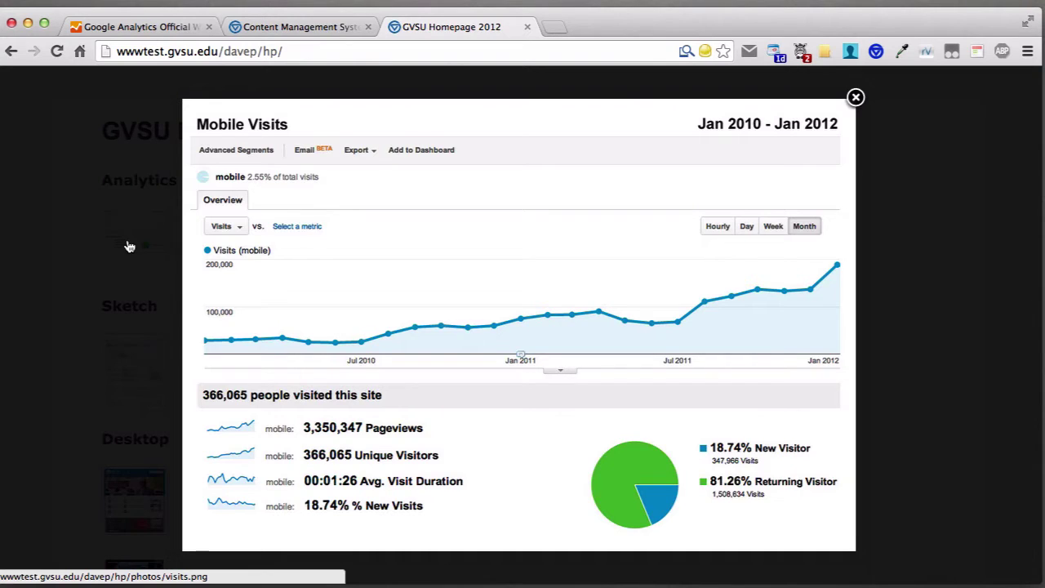
pyautogui.click(798, 305)
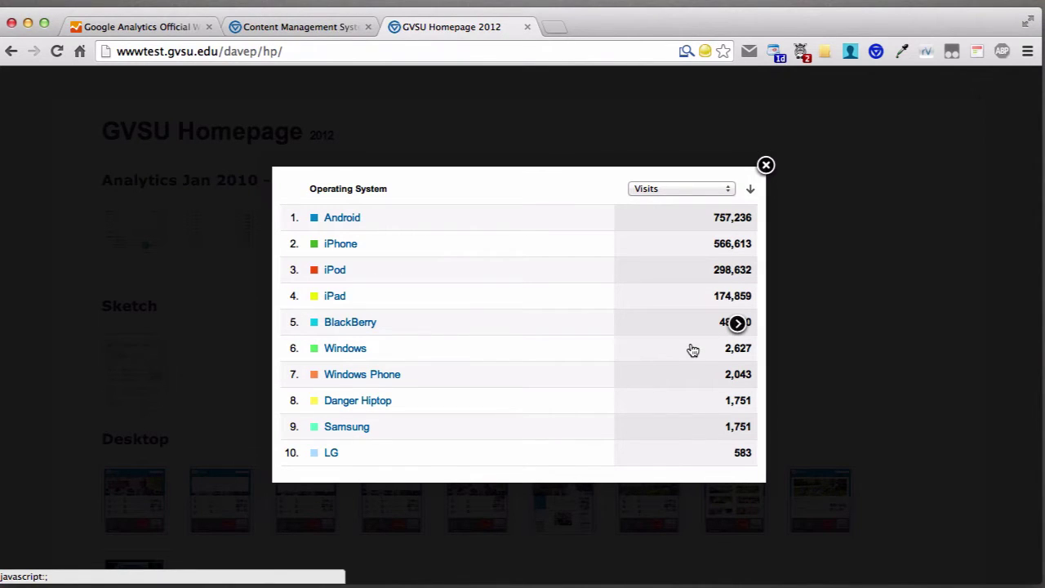
pyautogui.click(736, 323)
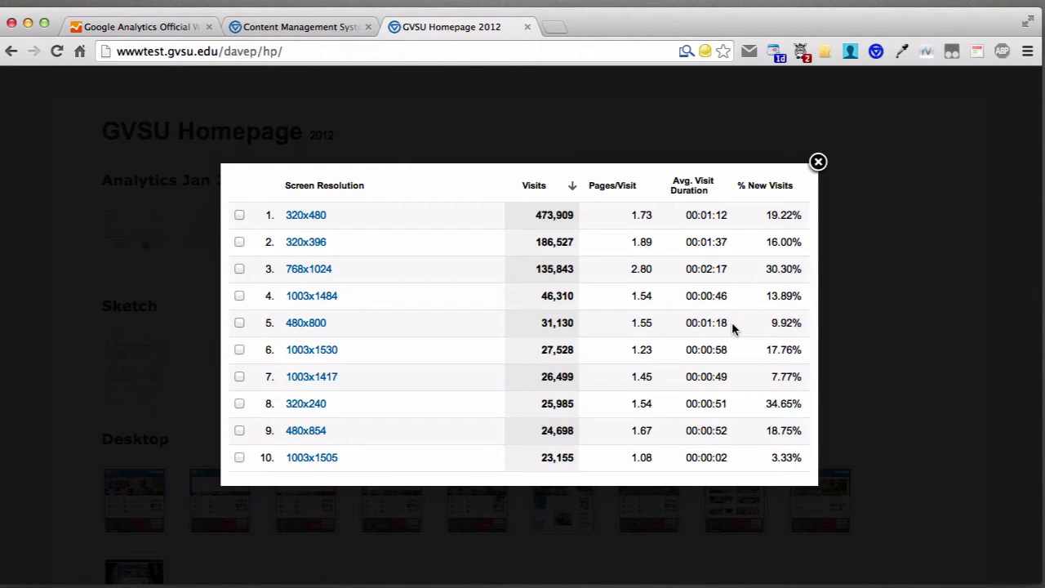
# Browse the remaining gallery images: click heat maps, top keywords and queries, mobile survey, homepage sketch and first desktop design.
pyautogui.moveTo(762, 322)
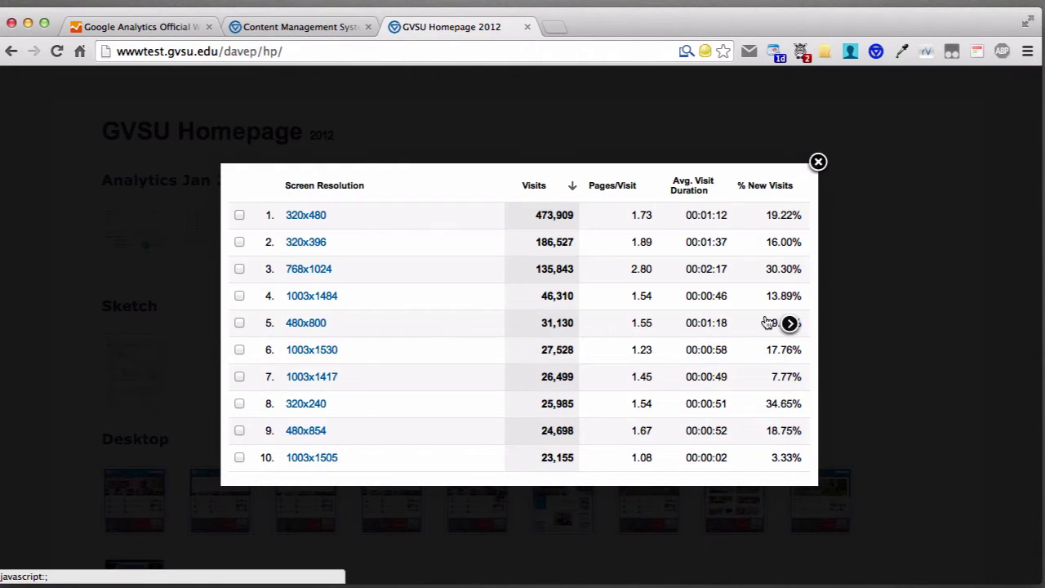
pyautogui.click(767, 321)
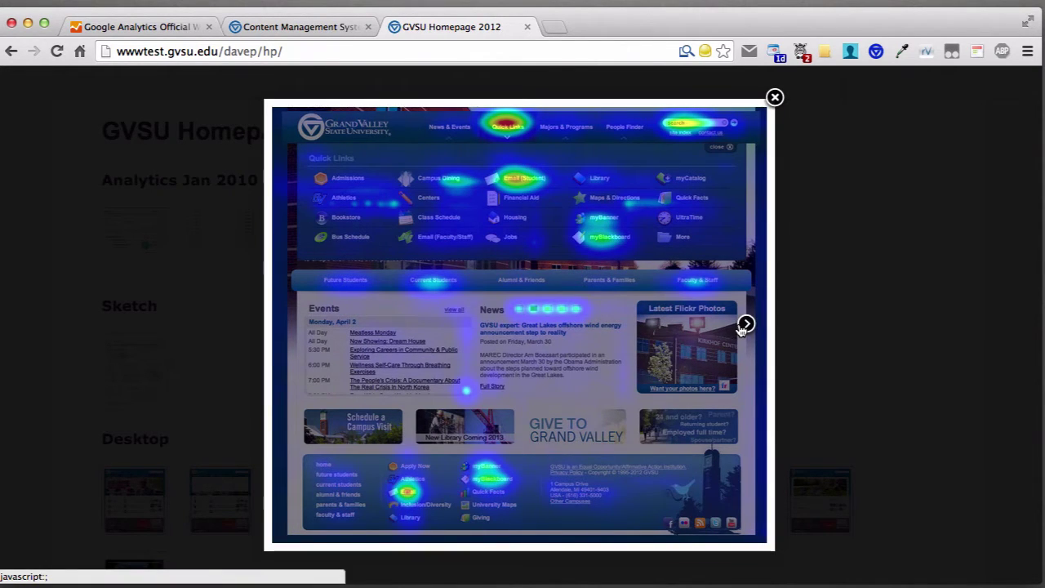
pyautogui.click(746, 324)
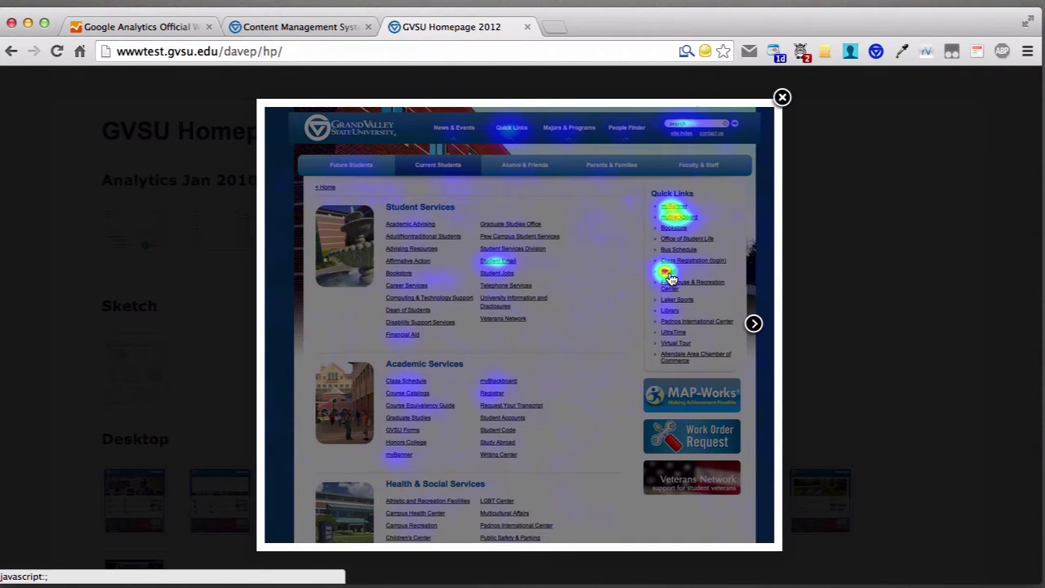
pyautogui.click(755, 325)
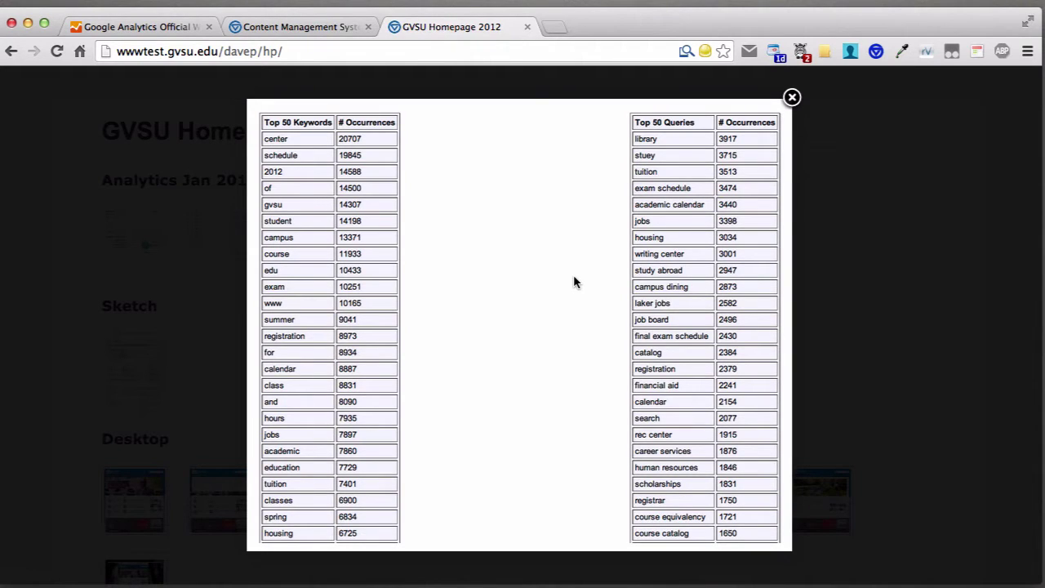
pyautogui.moveTo(659, 280)
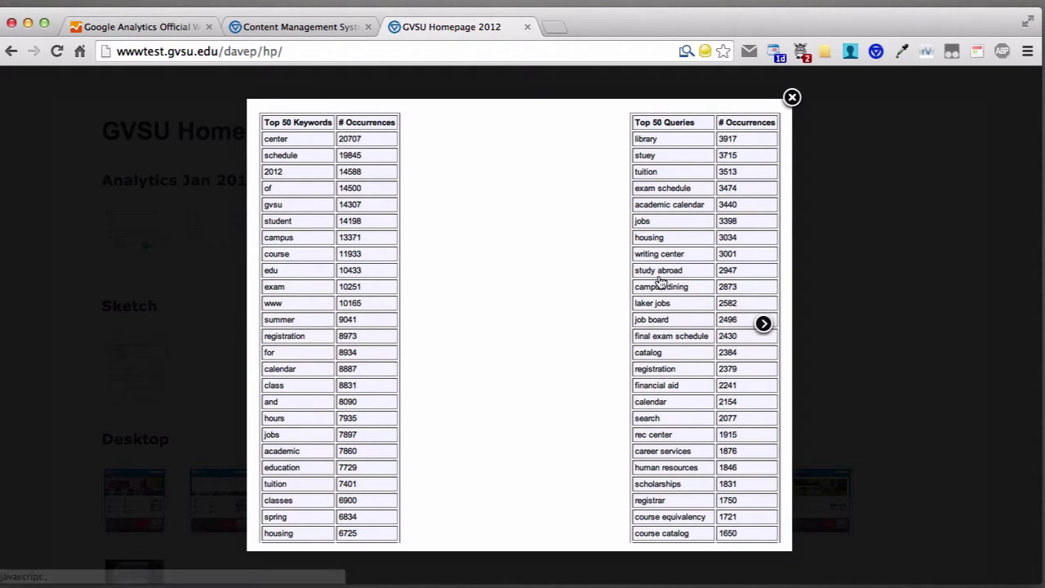
pyautogui.click(763, 324)
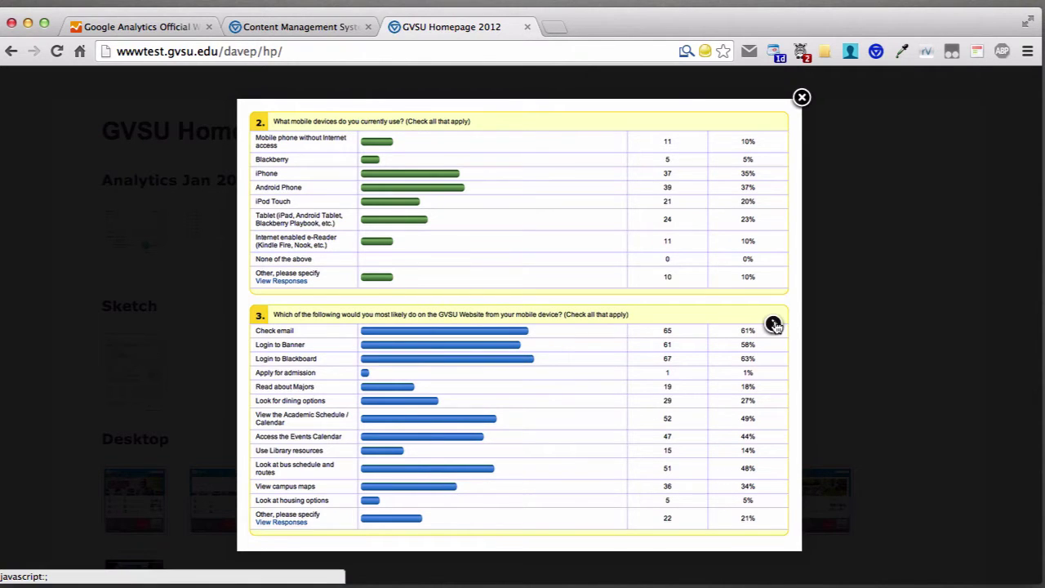
pyautogui.click(776, 327)
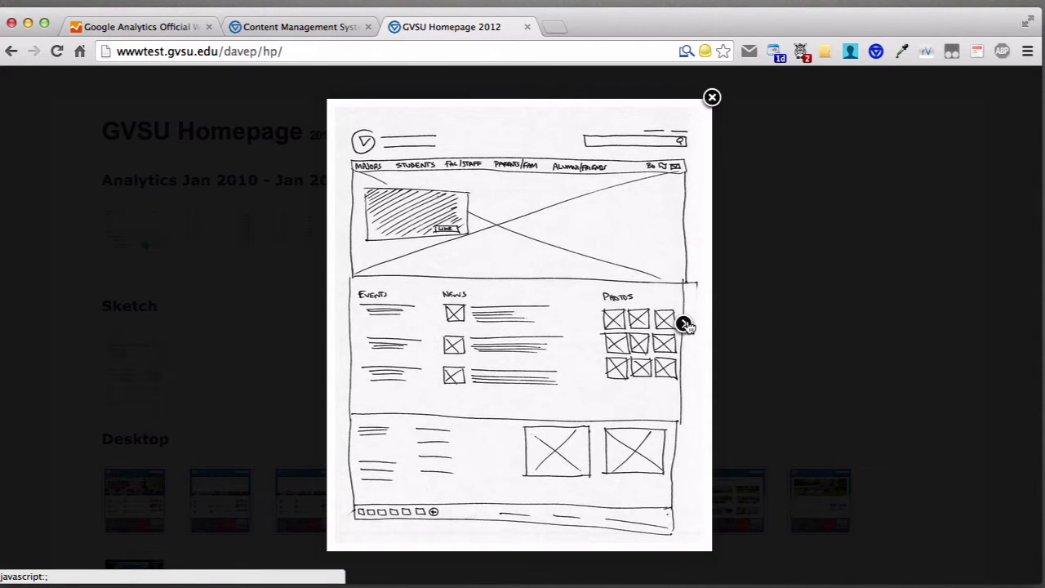
pyautogui.click(684, 324)
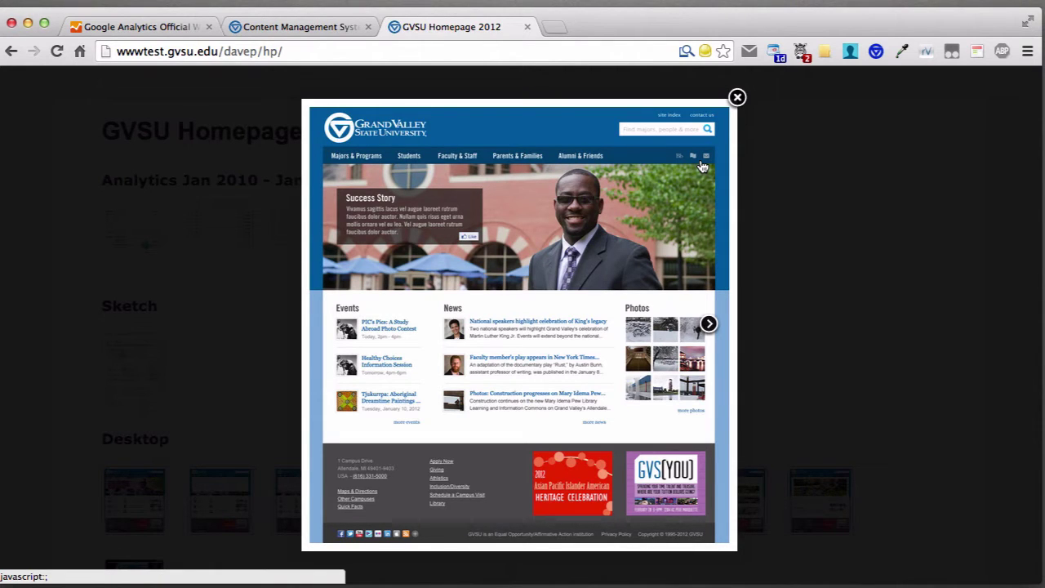
pyautogui.click(129, 27)
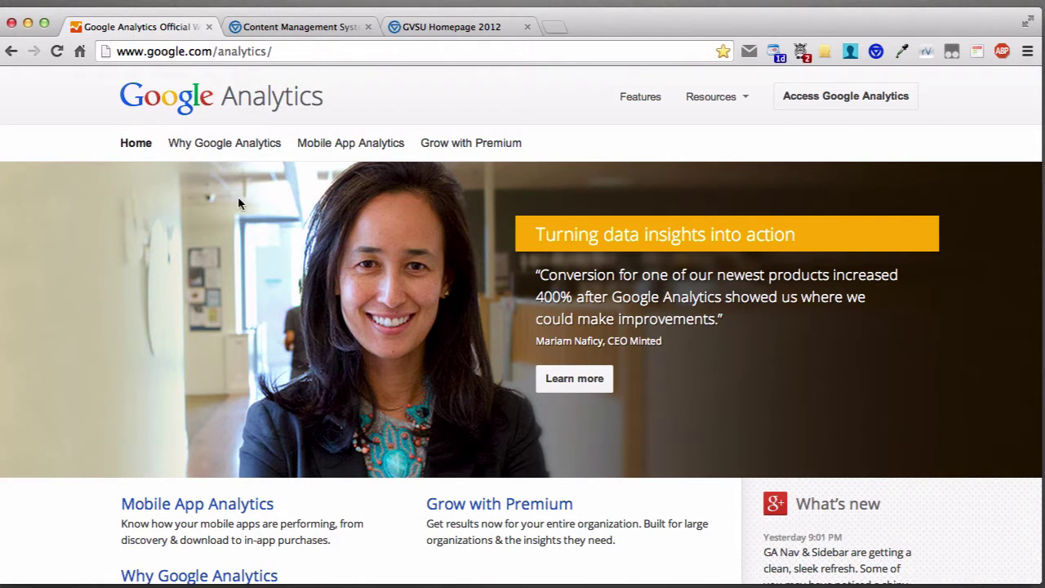
pyautogui.click(833, 98)
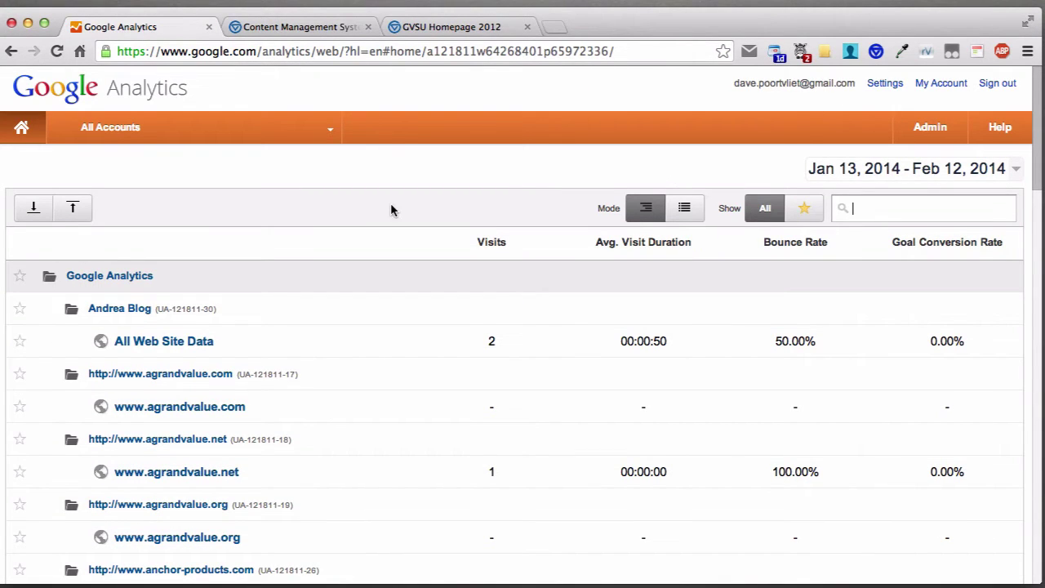
pyautogui.scroll(-2, 400, 240)
pyautogui.scroll(2, 398, 237)
pyautogui.click(802, 211)
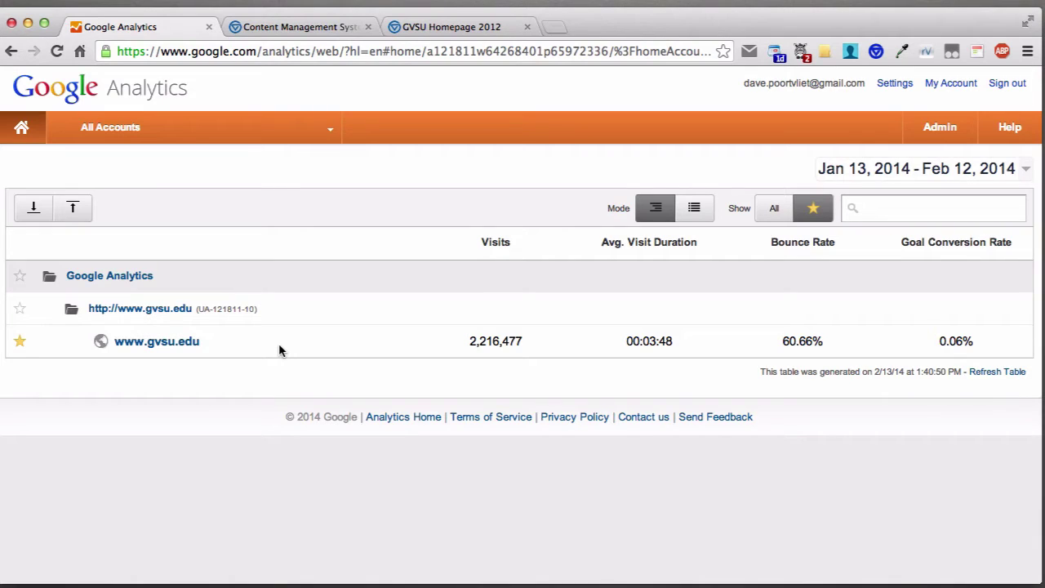
pyautogui.click(166, 343)
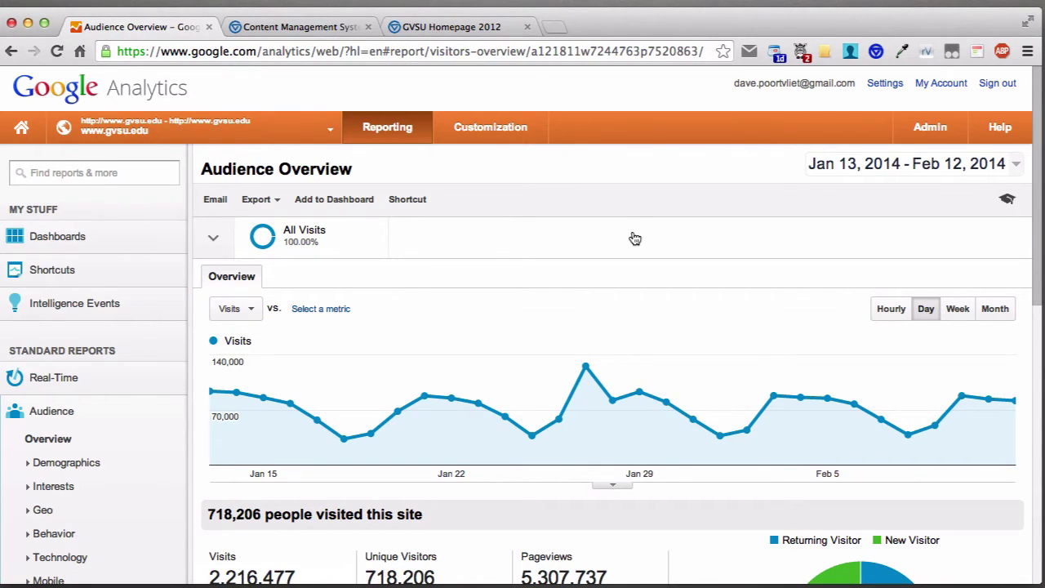
# Create a new segment from the Audience Overview and set its advanced condition to filter on Landing Page.
pyautogui.click(216, 240)
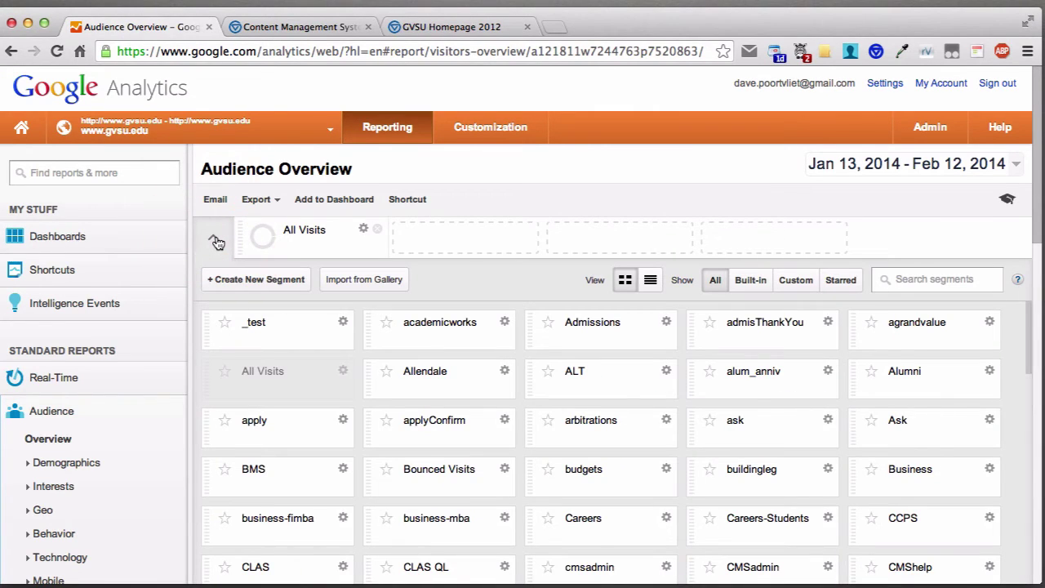
pyautogui.click(251, 281)
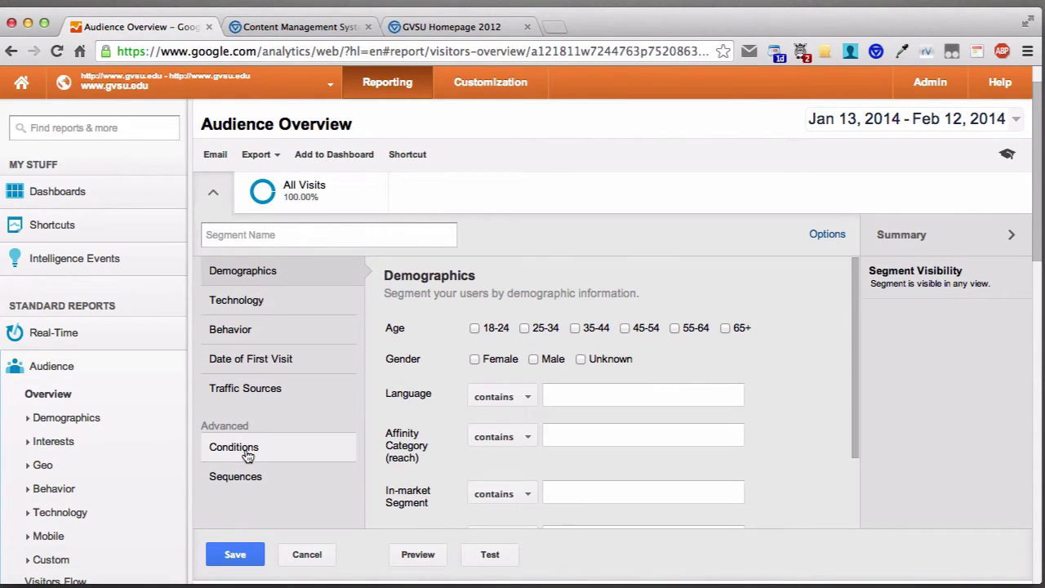
pyautogui.click(229, 449)
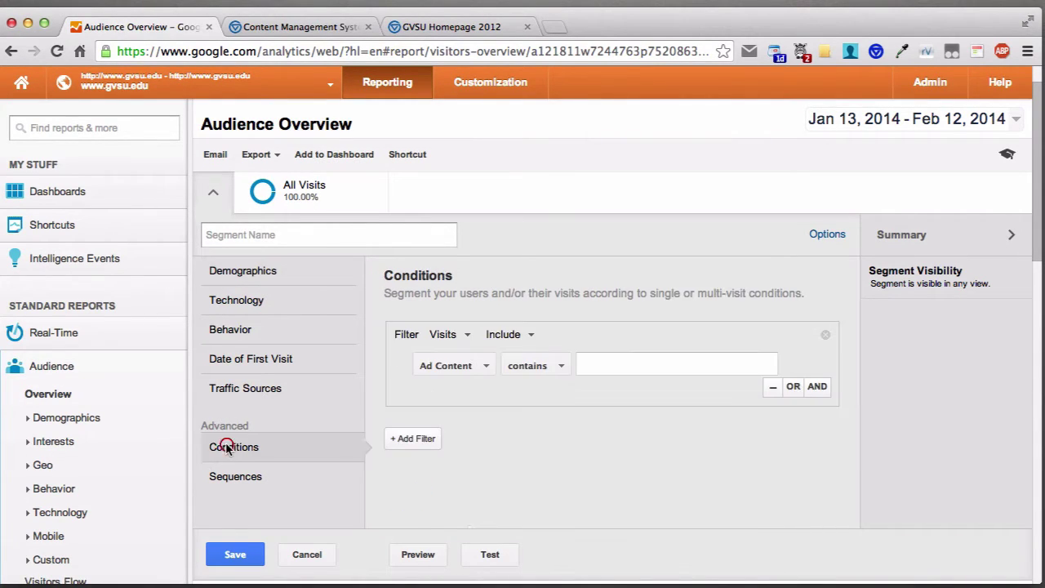
pyautogui.click(485, 369)
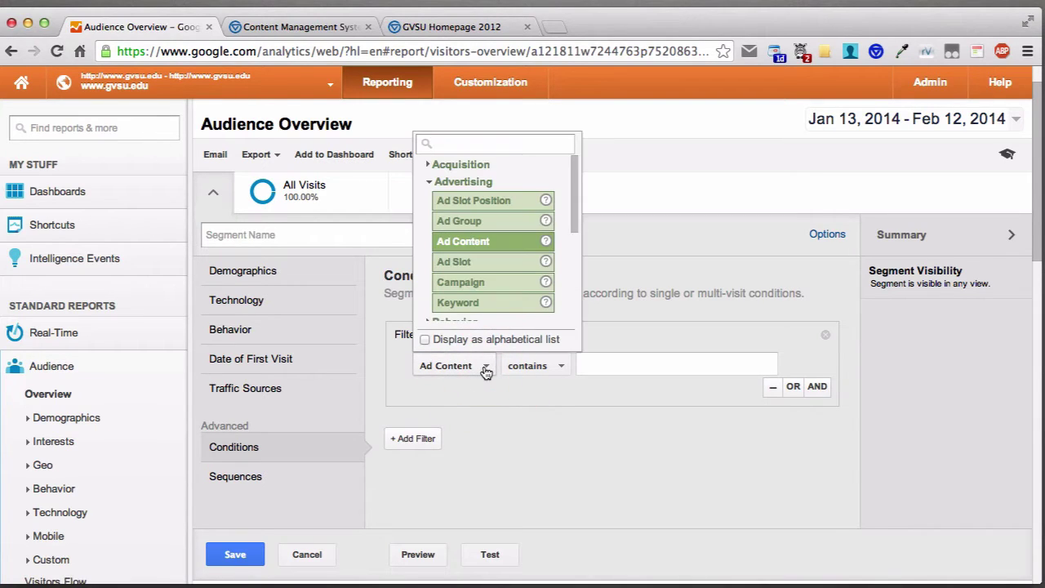
pyautogui.click(465, 142)
pyautogui.write('land')
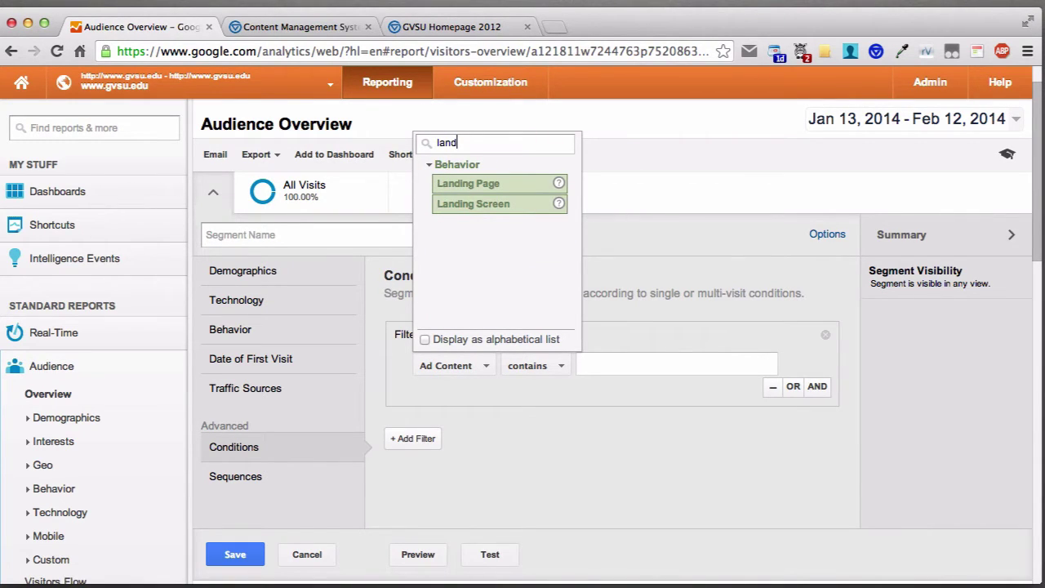
pyautogui.click(480, 186)
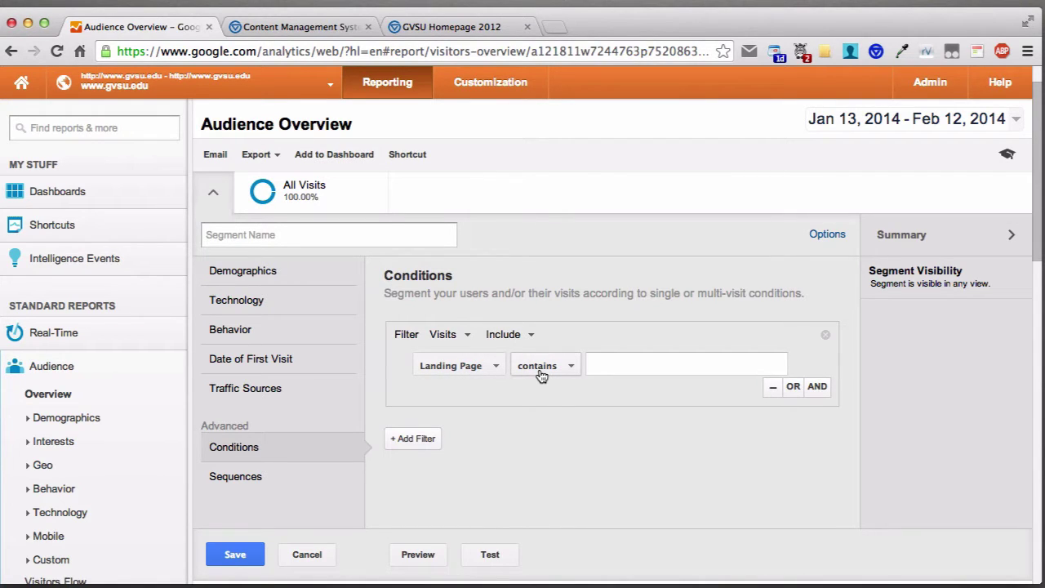
# Set the Landing Page condition to contain /library, without the trailing slash.
pyautogui.click(600, 366)
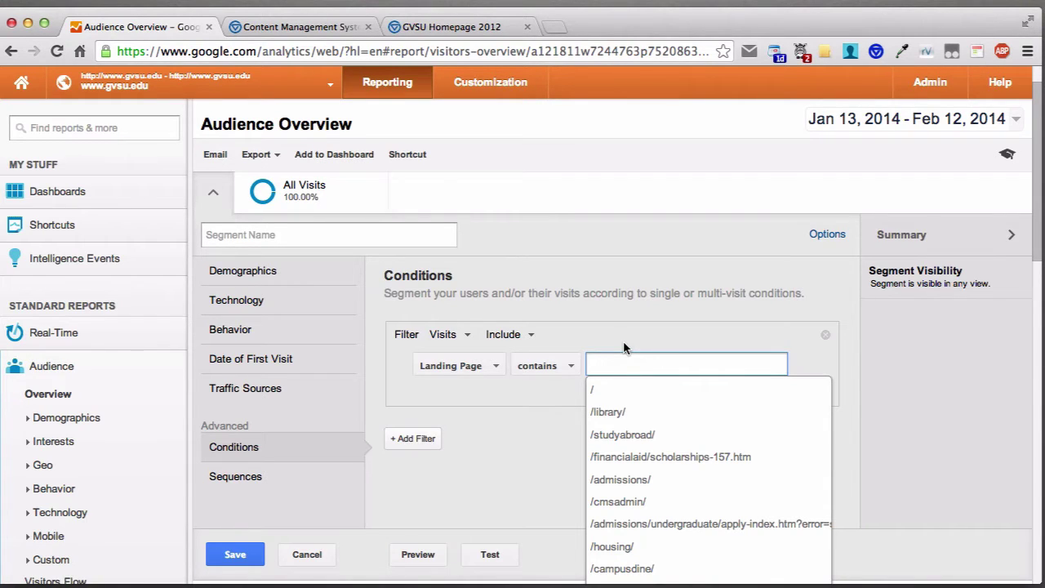
pyautogui.write('/libr')
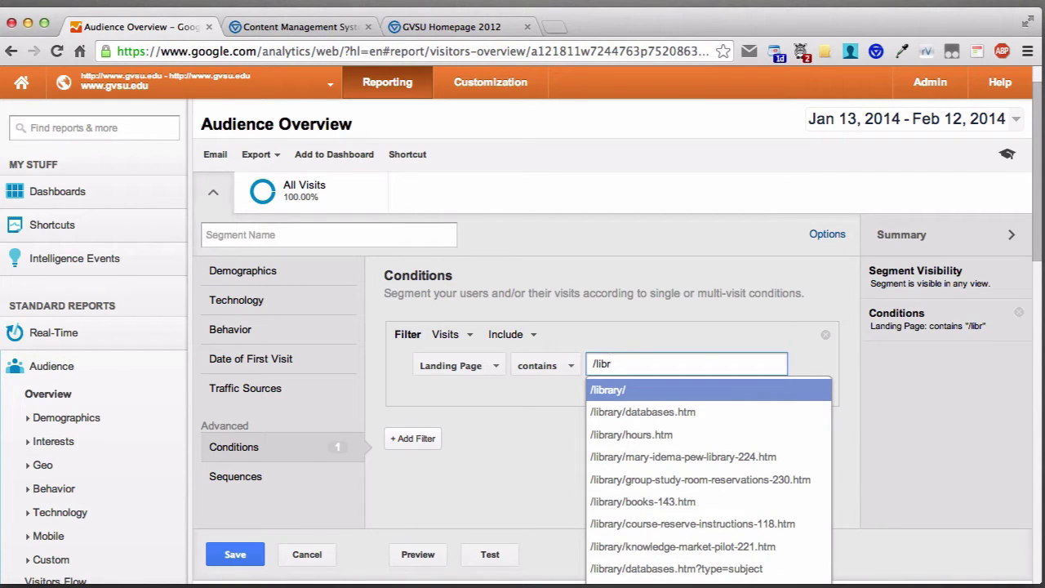
pyautogui.click(616, 391)
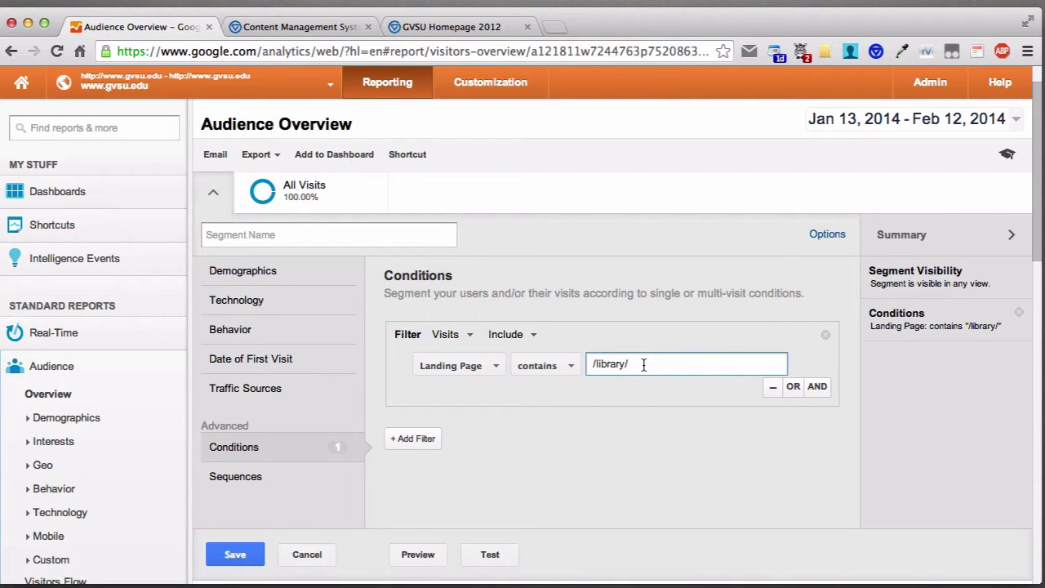
pyautogui.press('BackSpace')
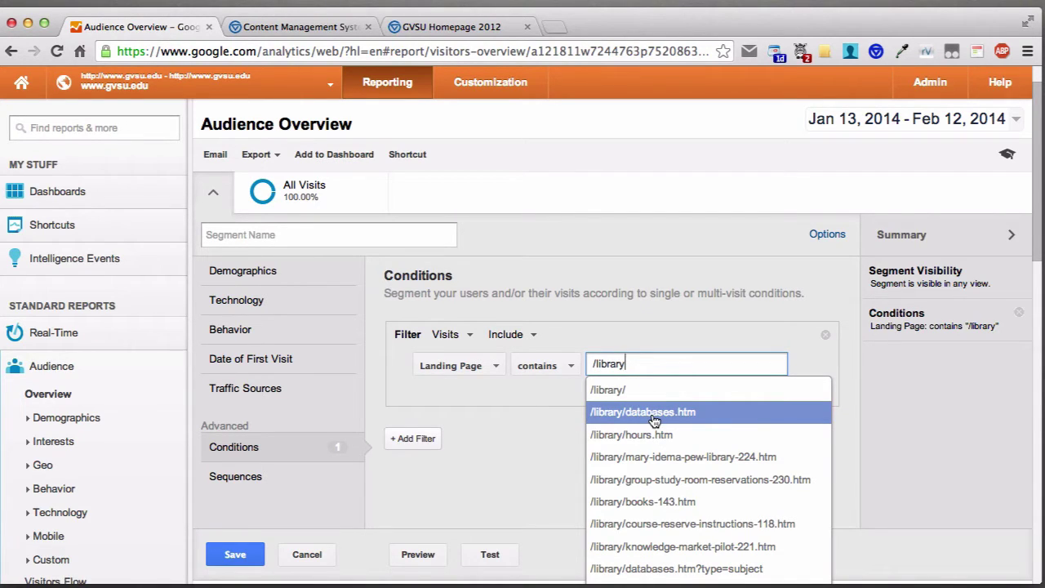
# Replace the value of the Landing Page condition with /ftlc/.
pyautogui.moveTo(641, 364); pyautogui.dragTo(574, 366)
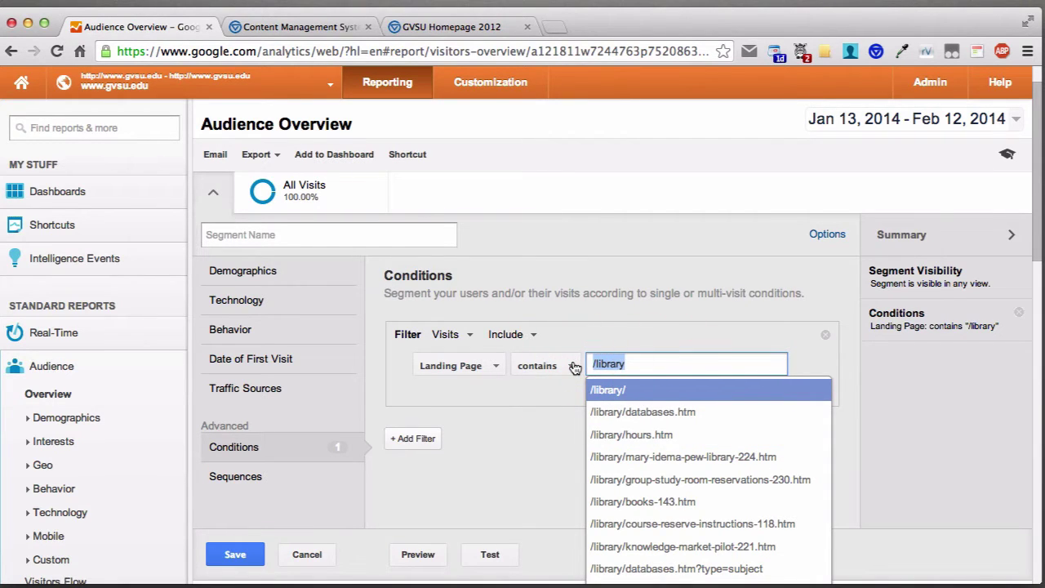
pyautogui.write('/it')
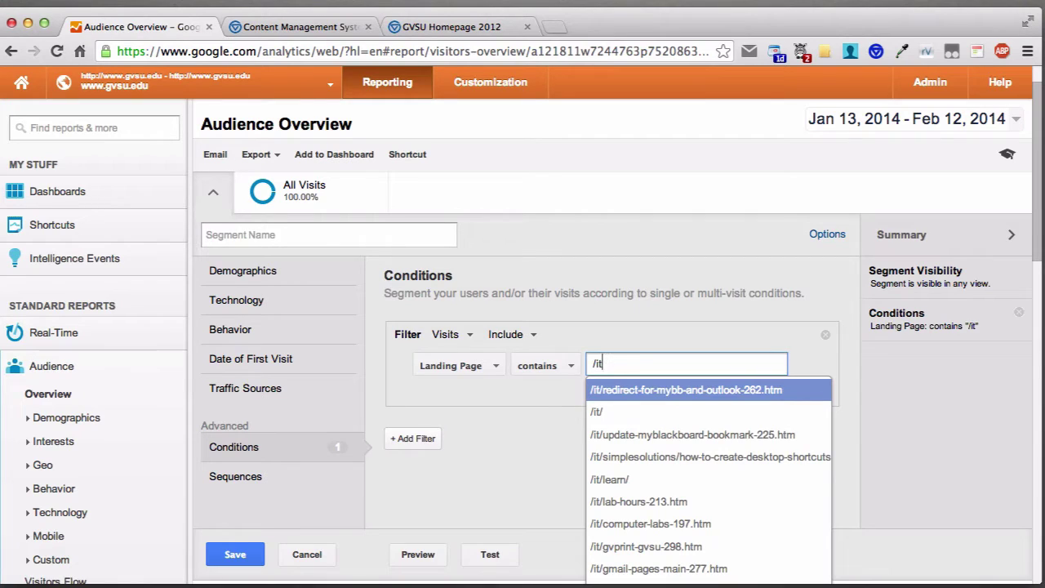
pyautogui.press('BackSpace')
pyautogui.press('BackSpace')
pyautogui.write('ftl')
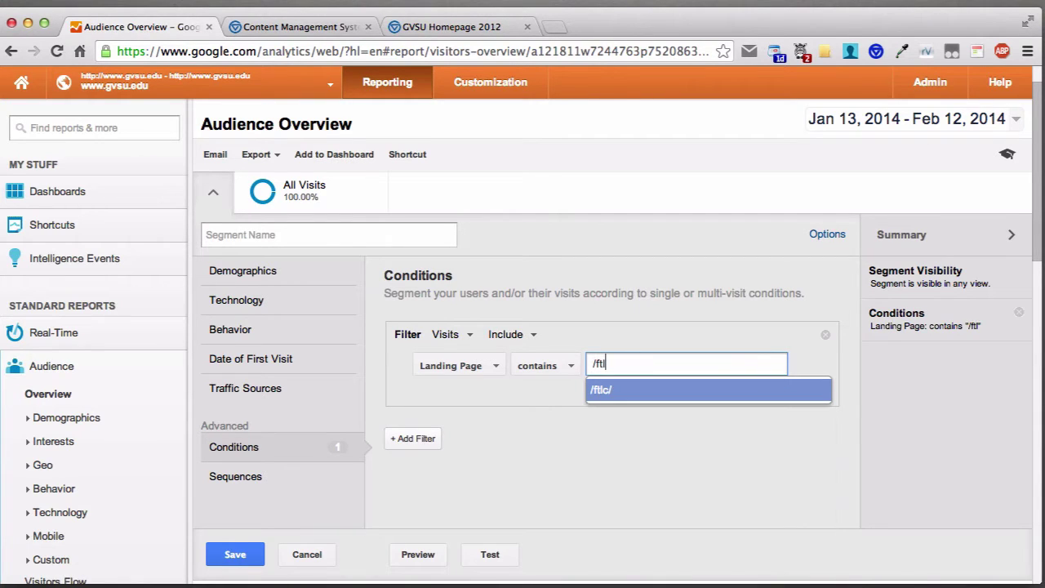
pyautogui.write('c')
pyautogui.write('/')
pyautogui.doubleClick(597, 365)
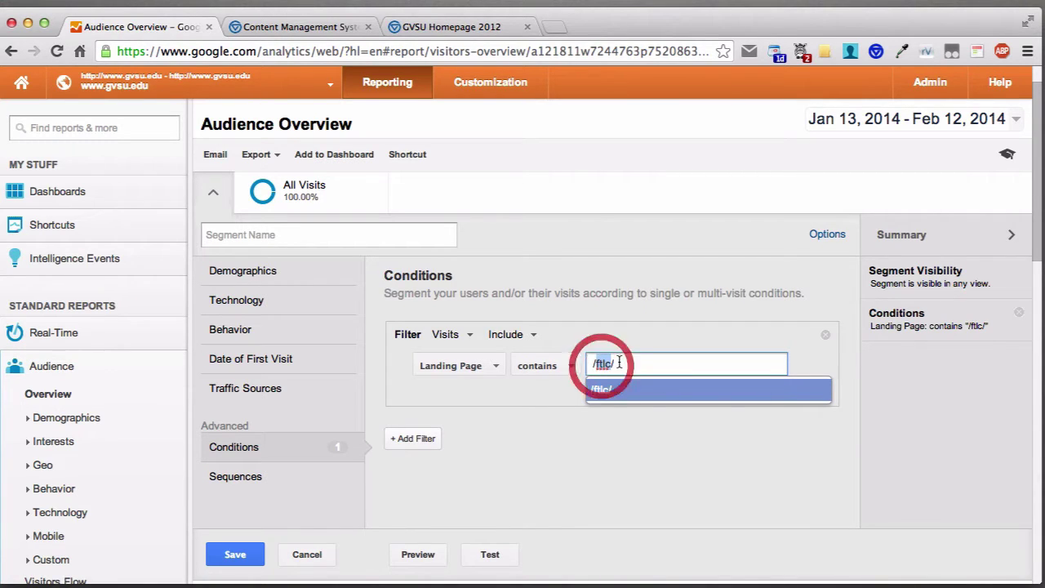
pyautogui.click(627, 364)
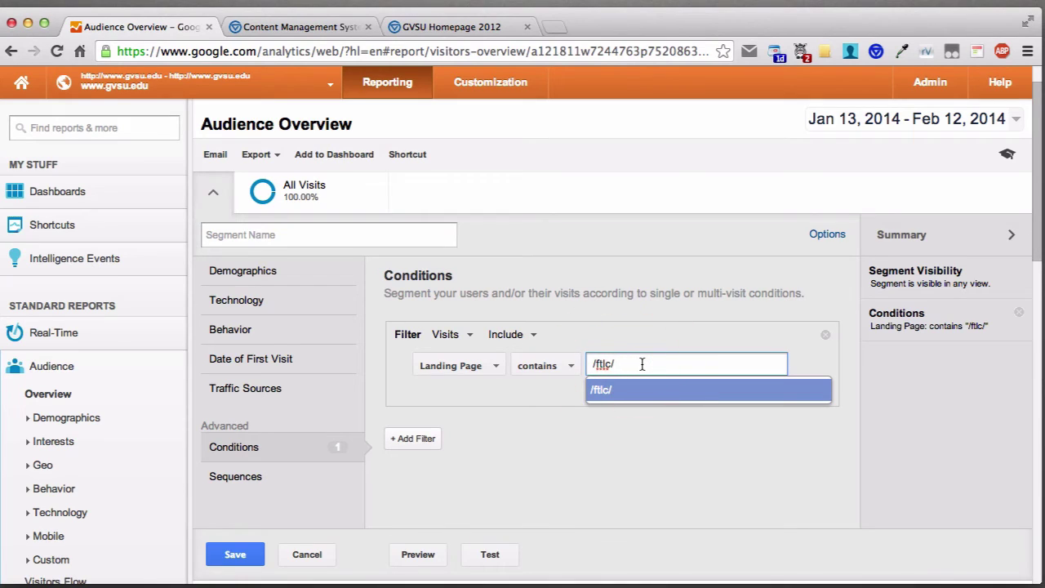
# Replace the Landing Page condition's value with /library/, including the trailing slash, from the suggested landing pages.
pyautogui.moveTo(642, 364); pyautogui.dragTo(542, 365)
pyautogui.write('/')
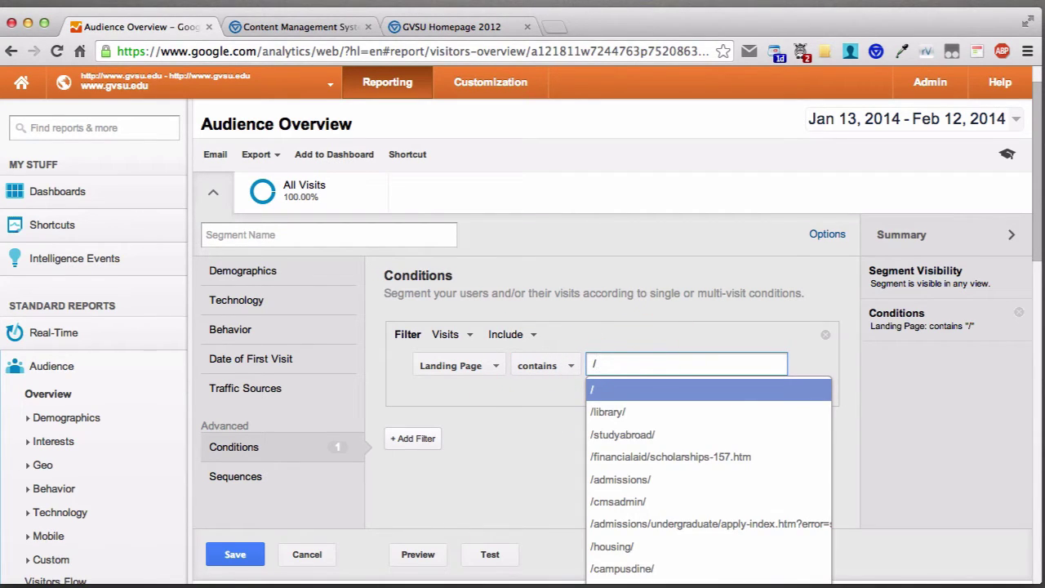
pyautogui.write('library')
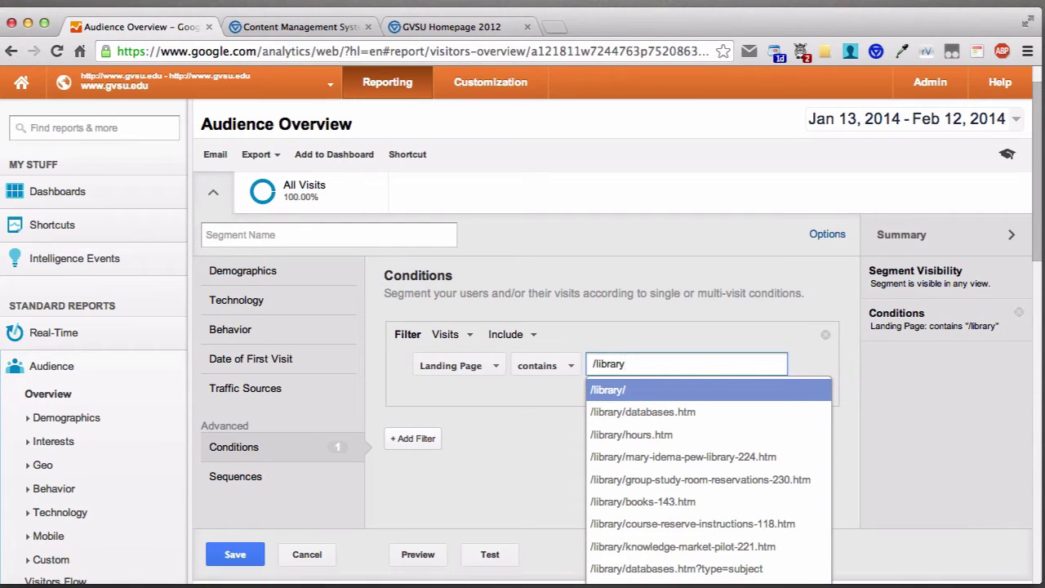
pyautogui.click(642, 389)
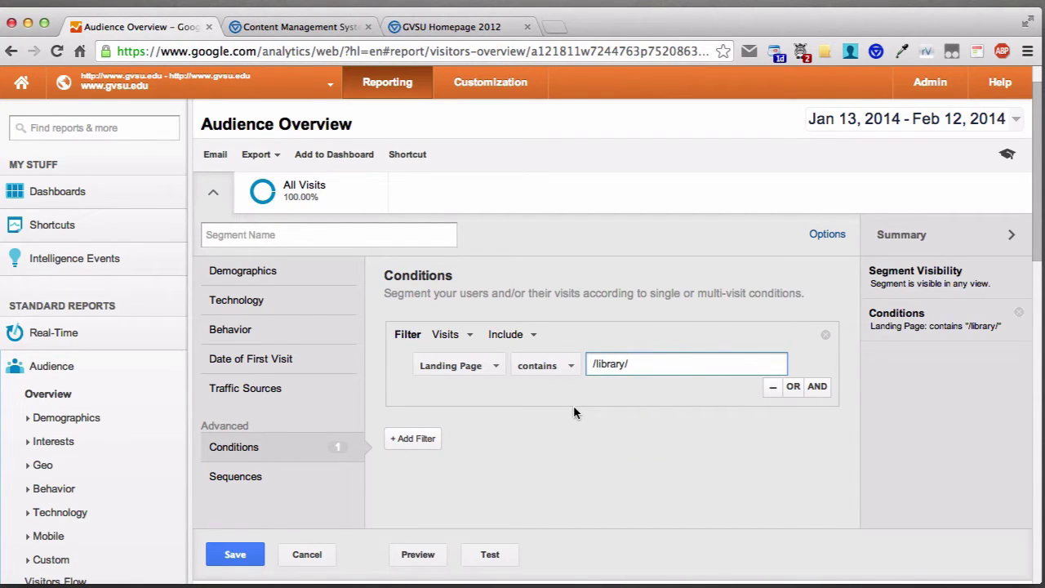
# Name the new segment LibraryTest and save it.
pyautogui.click(236, 559)
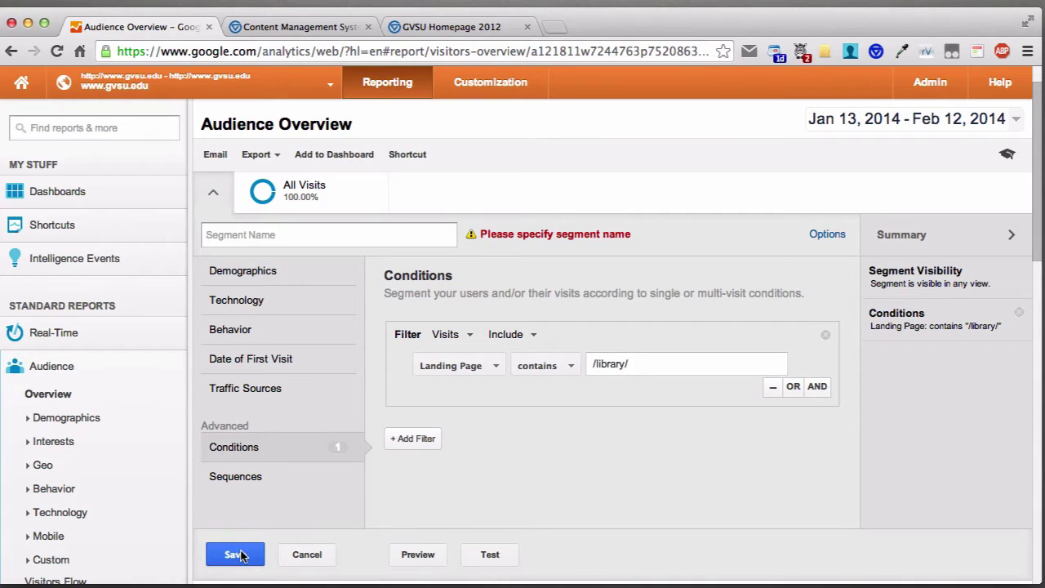
pyautogui.click(285, 233)
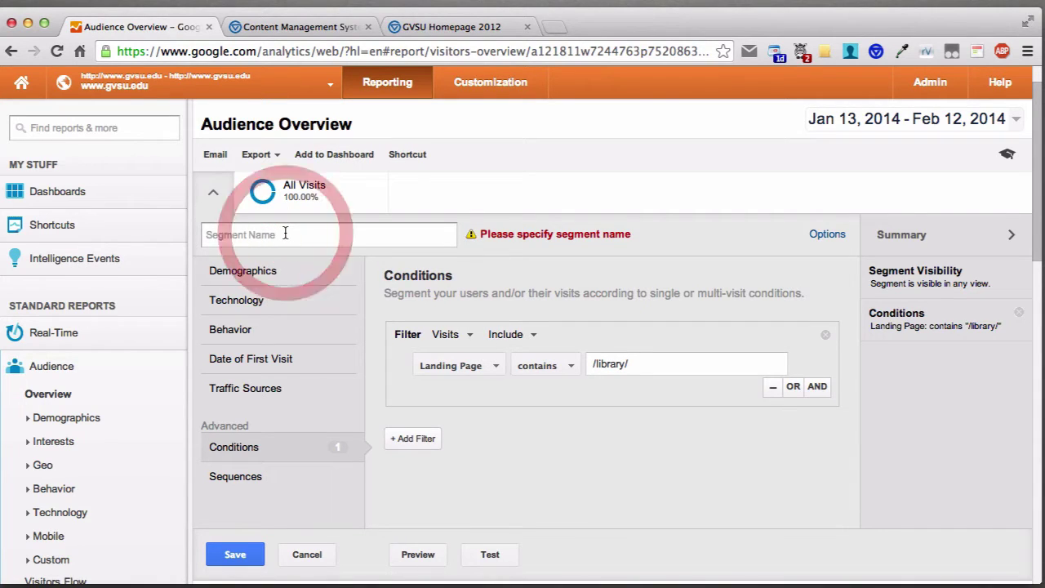
pyautogui.write('Library Test')
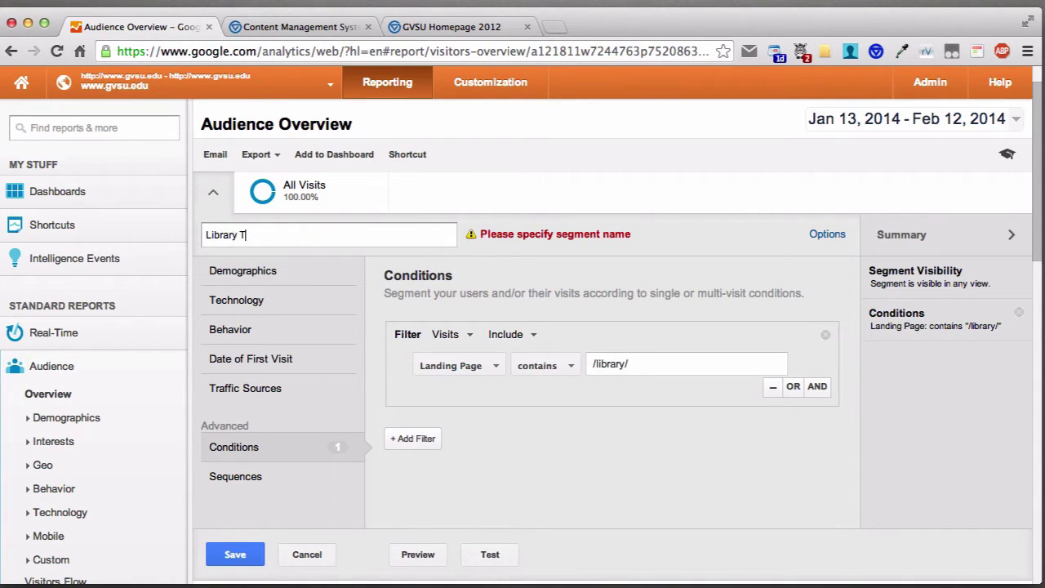
pyautogui.press('BackSpace')
pyautogui.press('BackSpace')
pyautogui.press('BackSpace')
pyautogui.press('BackSpace')
pyautogui.press('BackSpace')
pyautogui.write('Test')
pyautogui.click(236, 555)
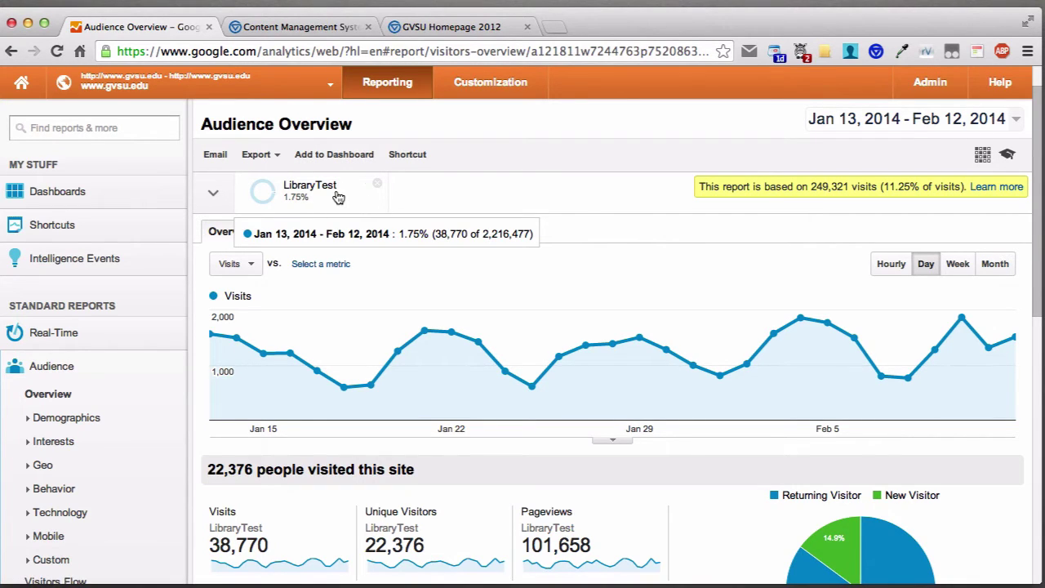
# Look over the list of available segments, close it and check the LibraryTest segment's share of visits.
pyautogui.click(213, 193)
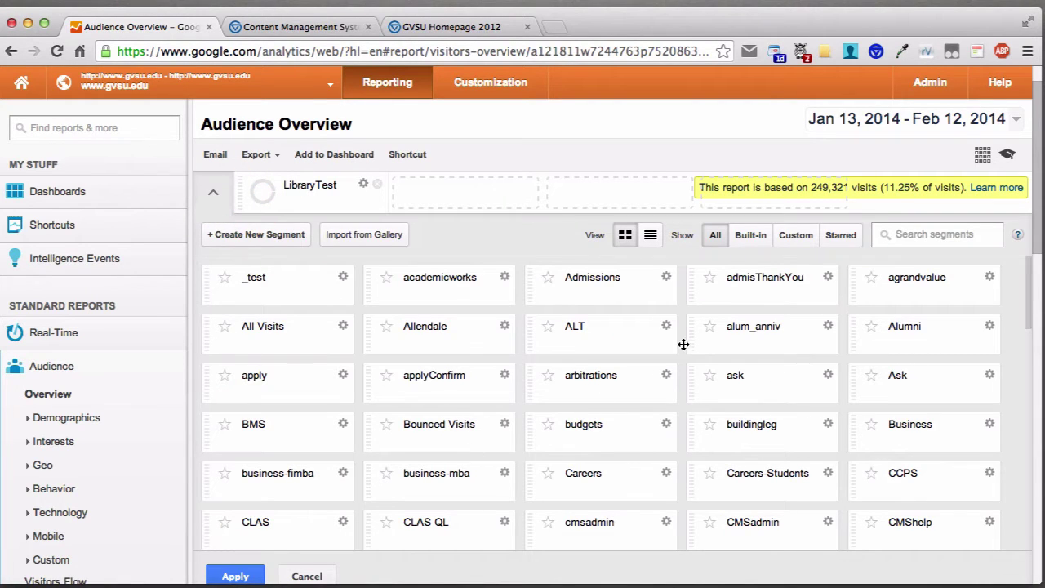
pyautogui.click(213, 192)
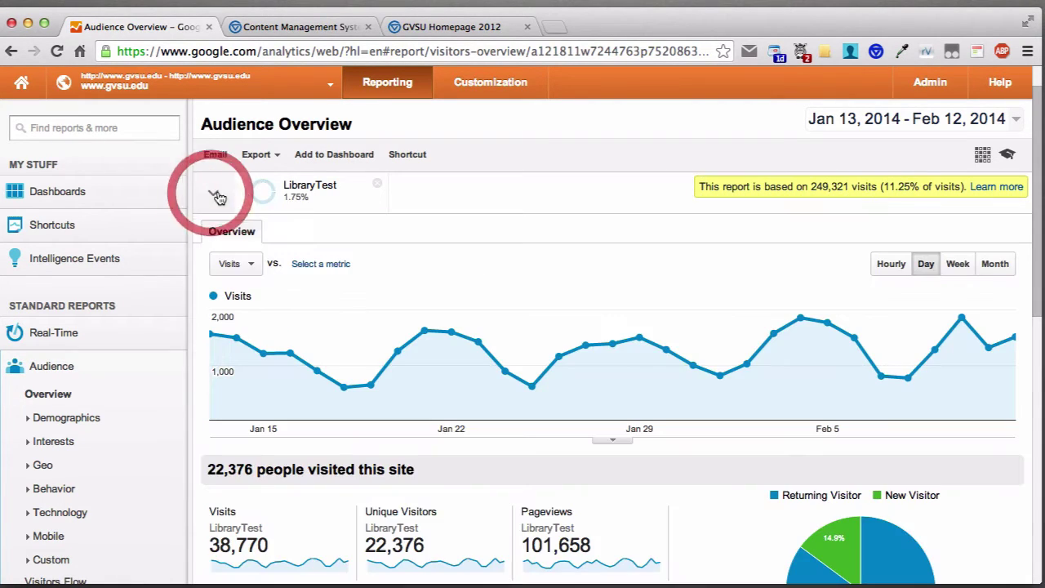
pyautogui.moveTo(299, 205)
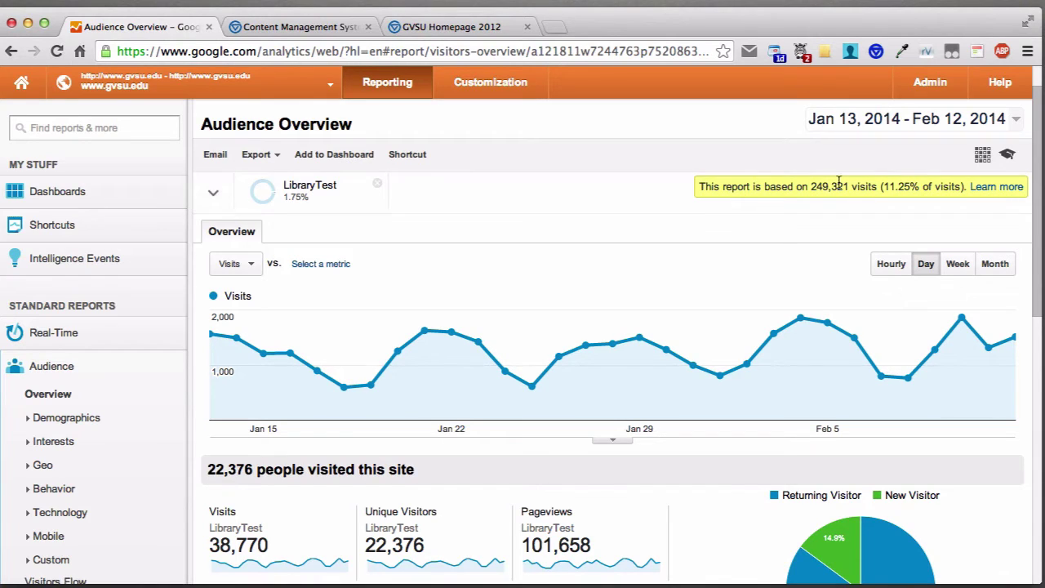
# Raise the number of visits used to calculate the report towards Higher Precision.
pyautogui.click(983, 157)
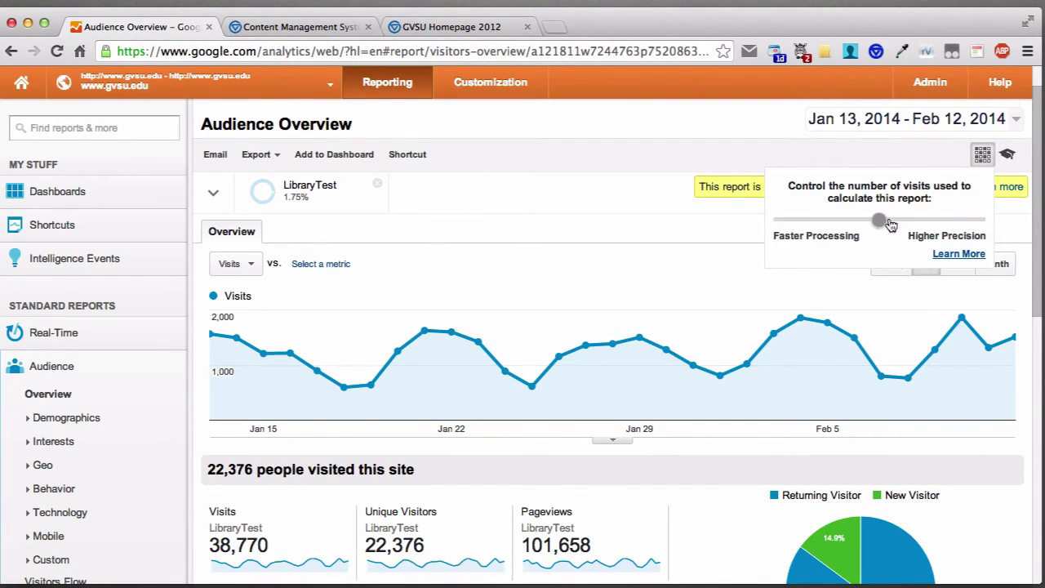
pyautogui.moveTo(880, 222)
pyautogui.mouseDown()
pyautogui.moveTo(984, 221)
pyautogui.moveTo(882, 219)
pyautogui.mouseUp()
pyautogui.moveTo(882, 218)
pyautogui.mouseDown()
pyautogui.moveTo(980, 218)
pyautogui.moveTo(900, 219)
pyautogui.mouseUp()
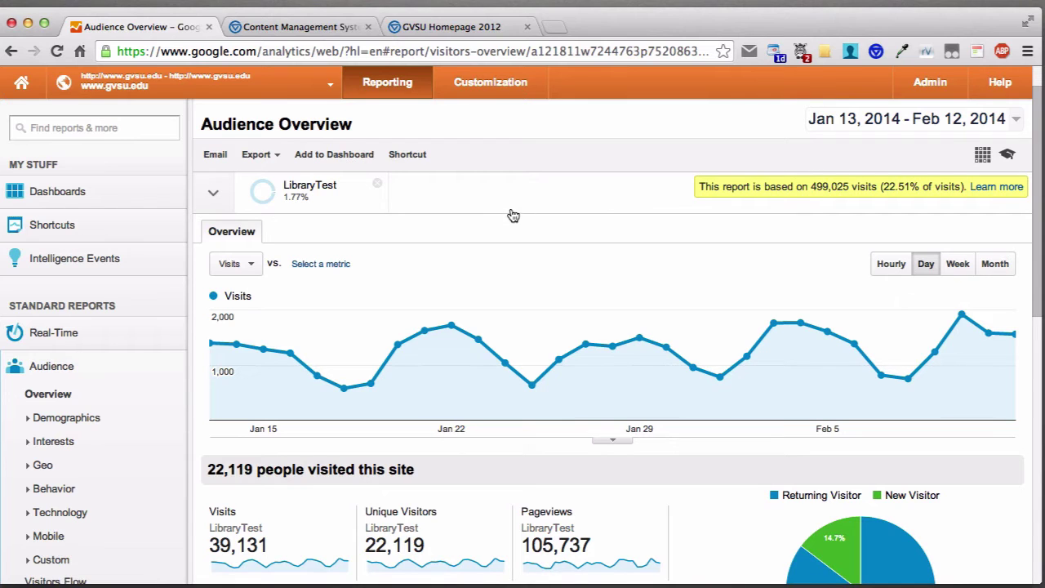
# Show the visits graph hourly, and switch it to weekly intervals.
pyautogui.scroll(-1, 504, 208)
pyautogui.scroll(-1, 499, 184)
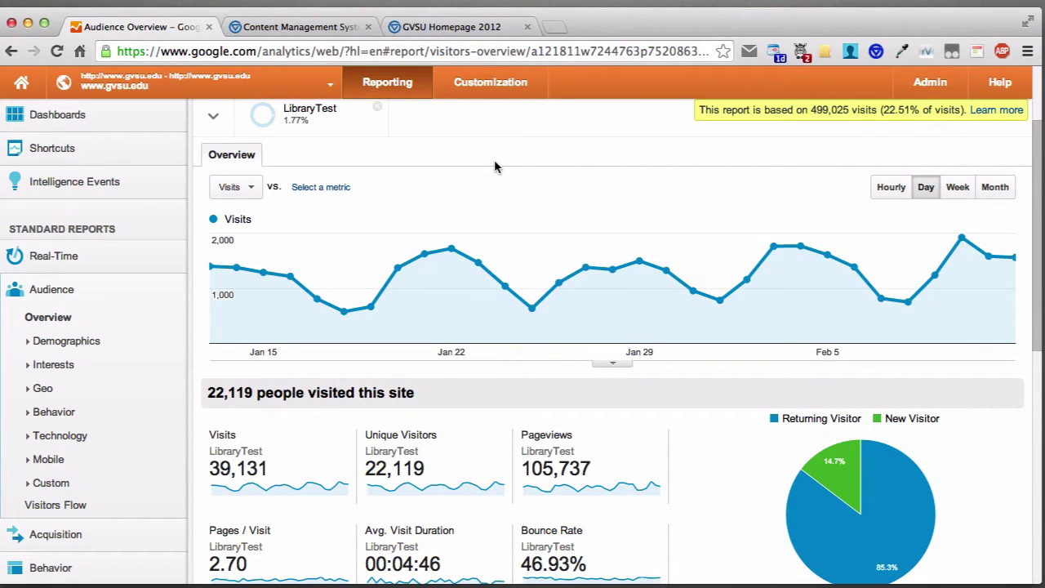
pyautogui.click(891, 187)
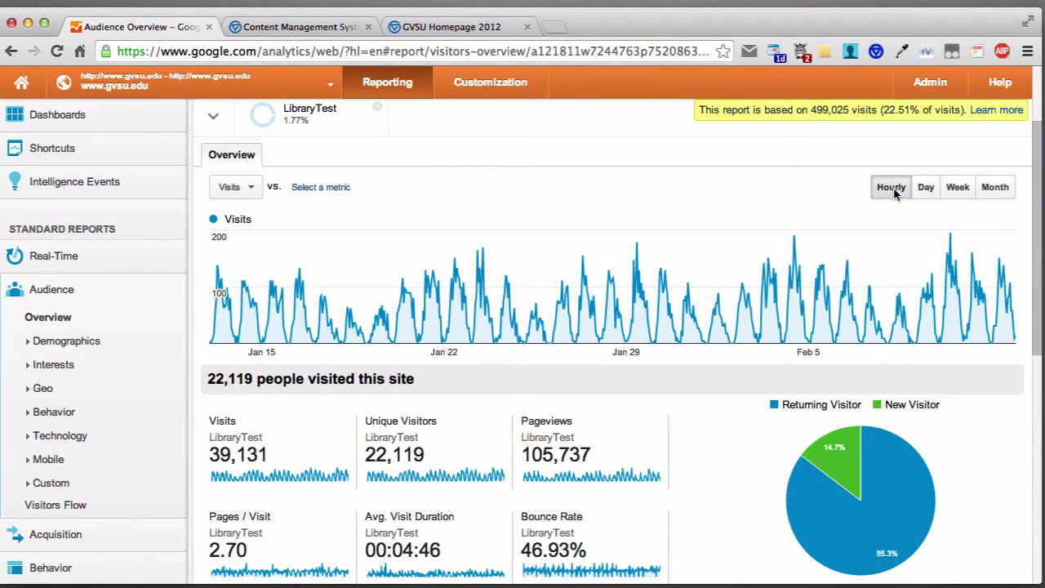
pyautogui.click(957, 190)
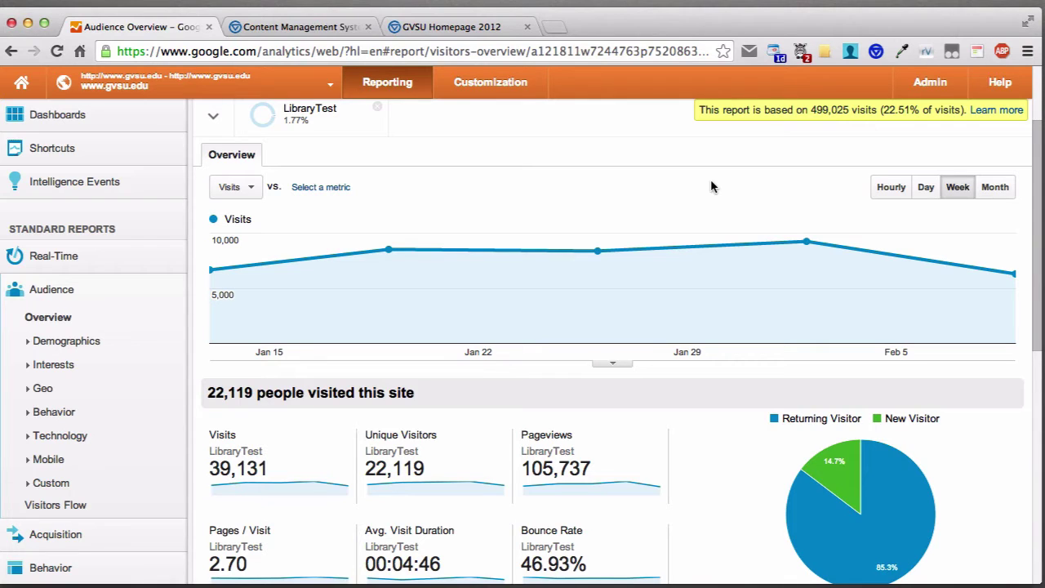
# Set the report's date range to Sep 1, 2013 - Feb 12, 2014 and apply it.
pyautogui.scroll(3, 709, 187)
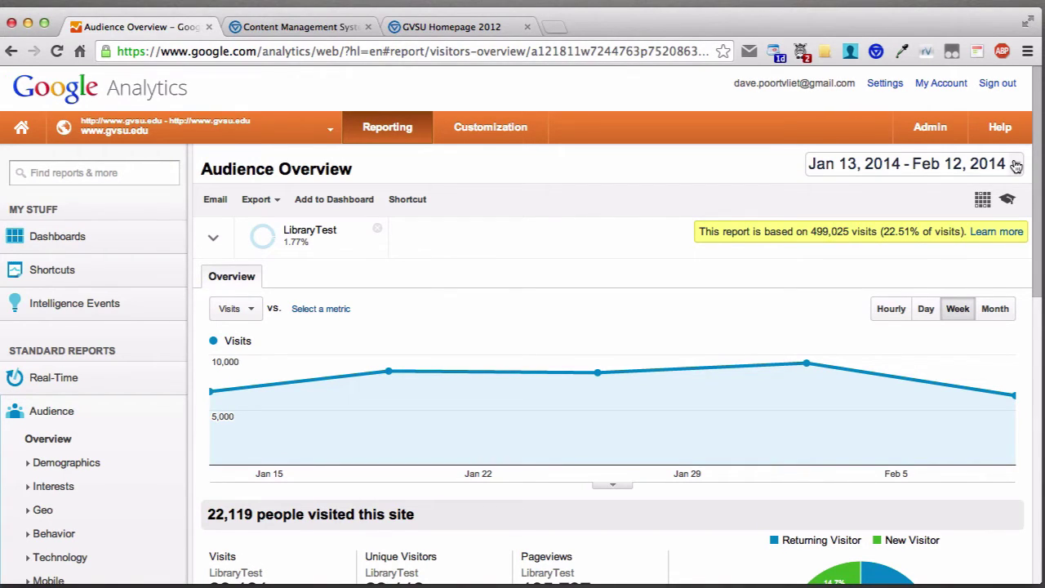
pyautogui.click(1017, 166)
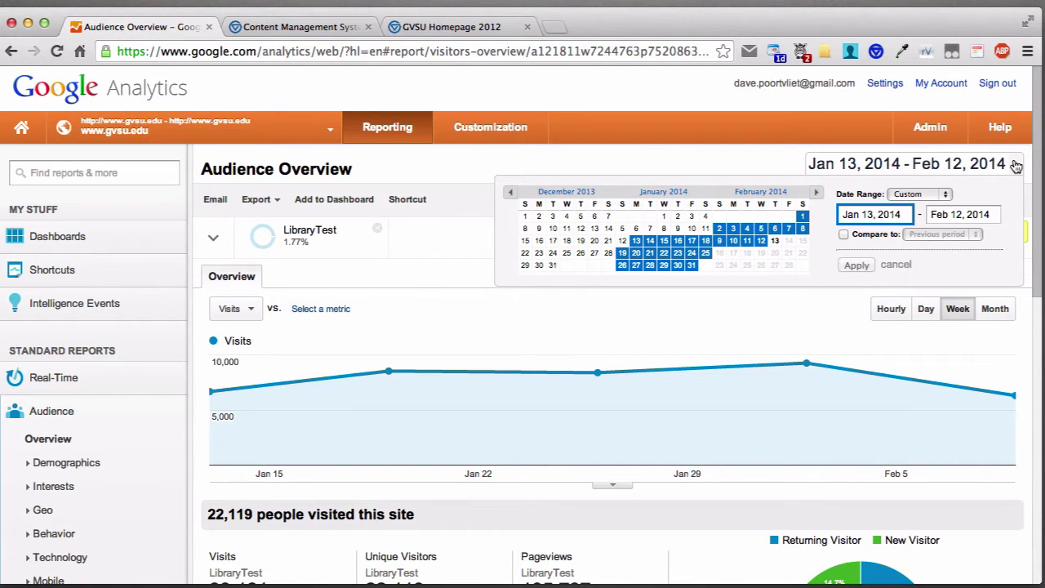
pyautogui.click(512, 192)
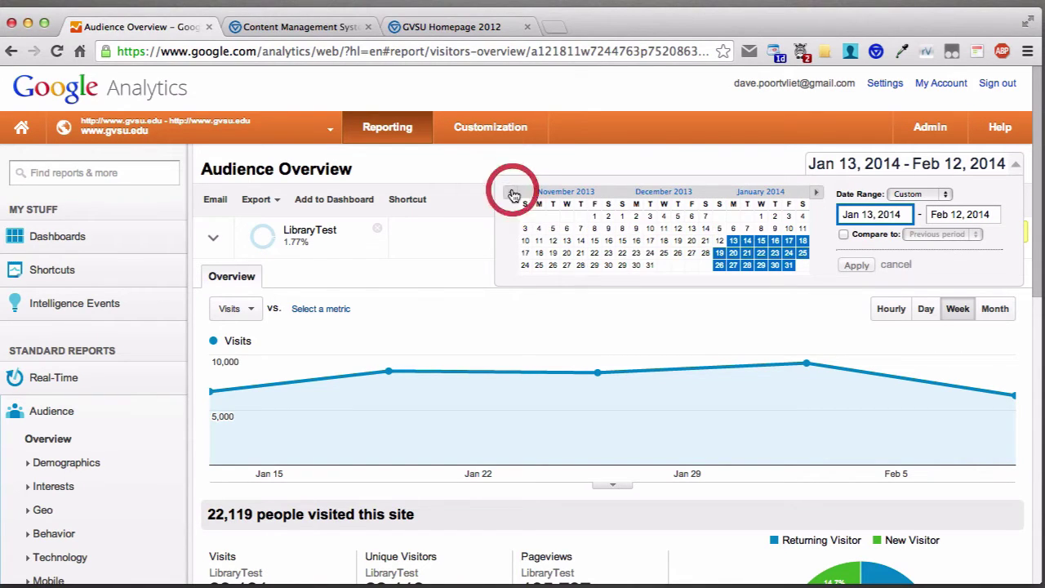
pyautogui.click(512, 193)
pyautogui.click(512, 192)
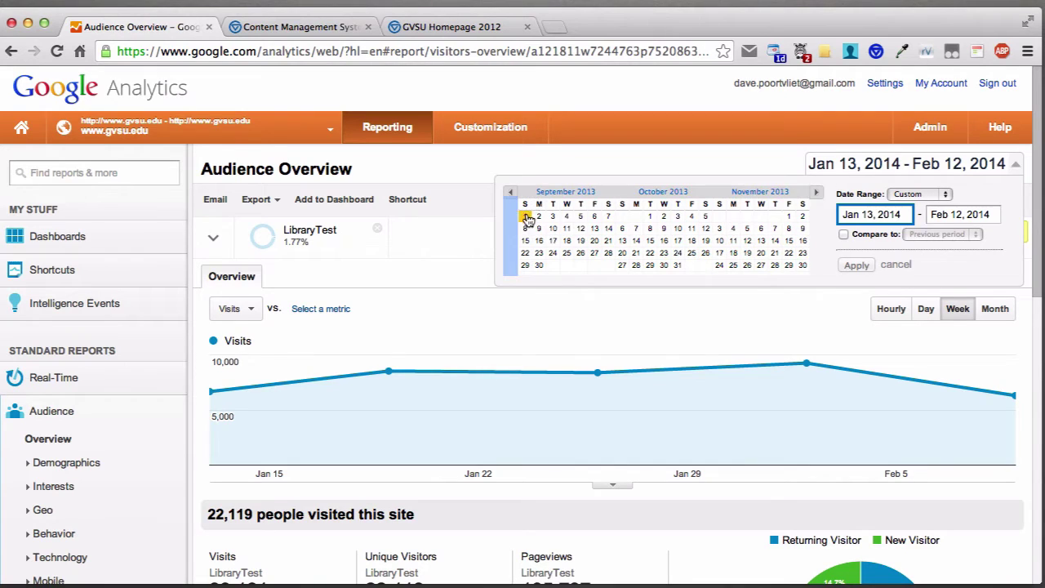
pyautogui.click(526, 217)
pyautogui.click(816, 194)
pyautogui.click(817, 193)
pyautogui.click(817, 193)
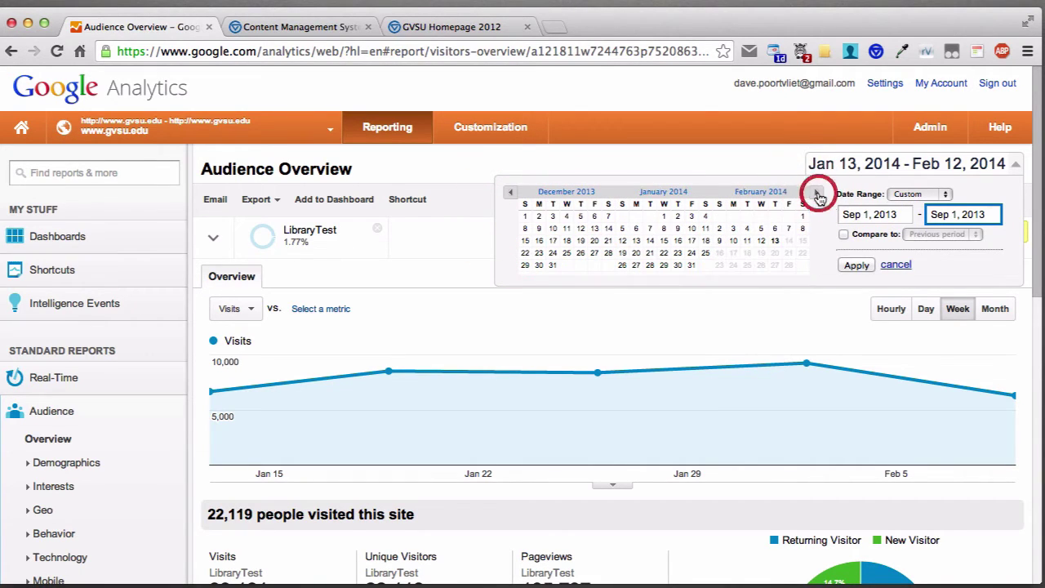
pyautogui.click(760, 242)
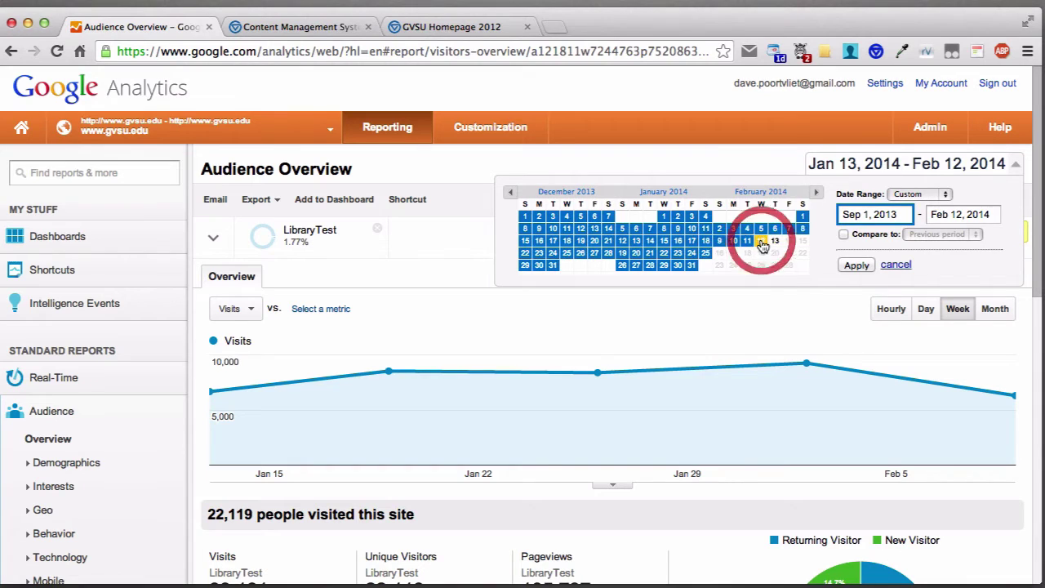
pyautogui.click(856, 266)
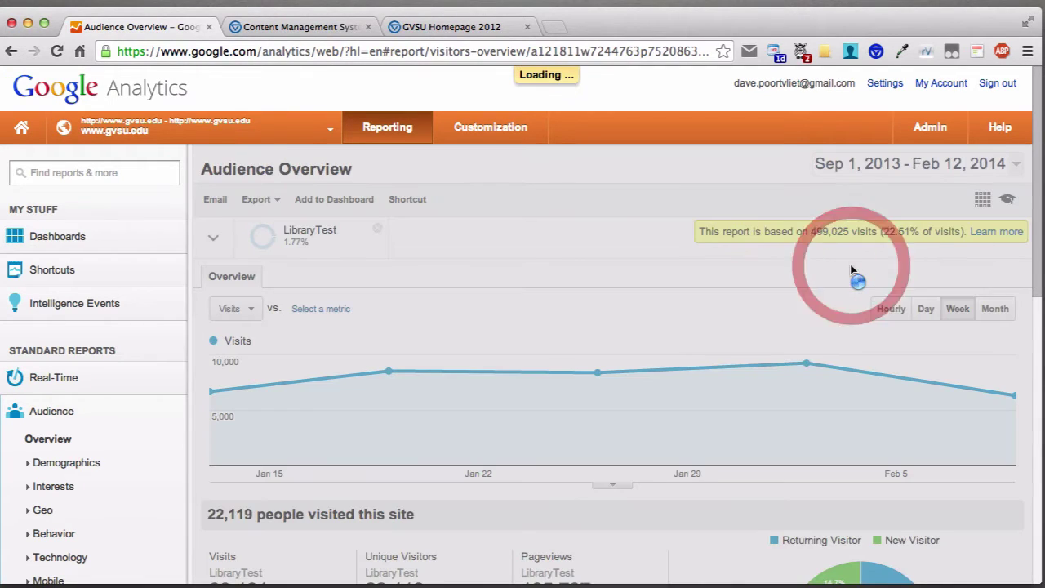
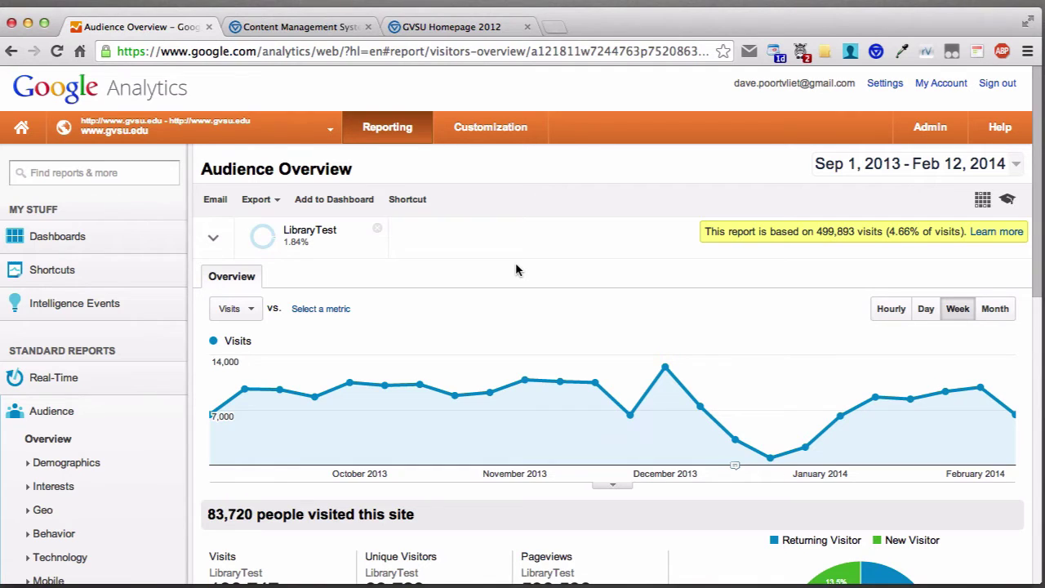
# Examine the LibraryTest segment's visits graph, summary metrics and the returning versus new visitor chart.
pyautogui.scroll(-2, 508, 269)
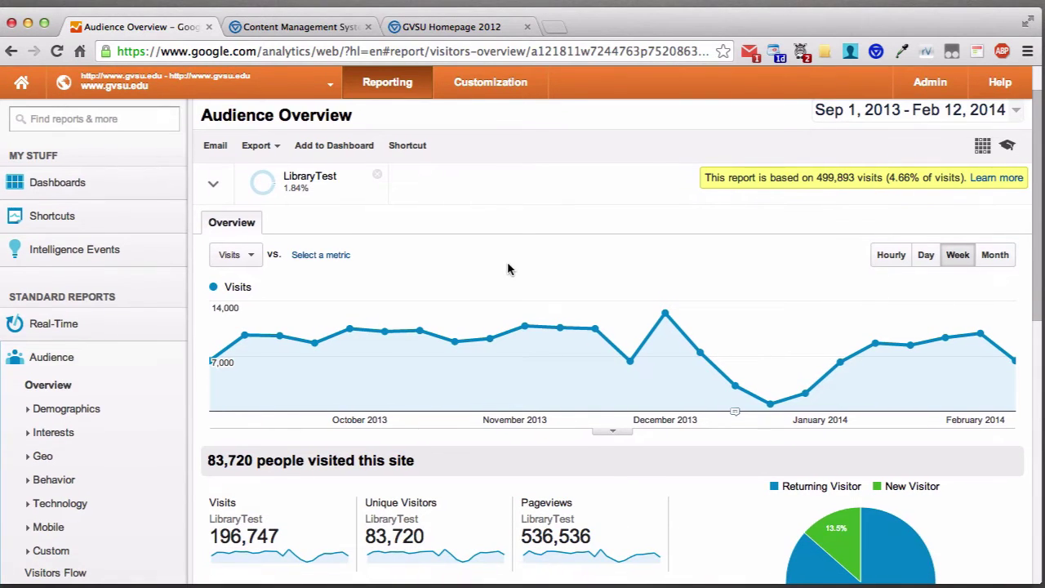
pyautogui.scroll(-4, 507, 262)
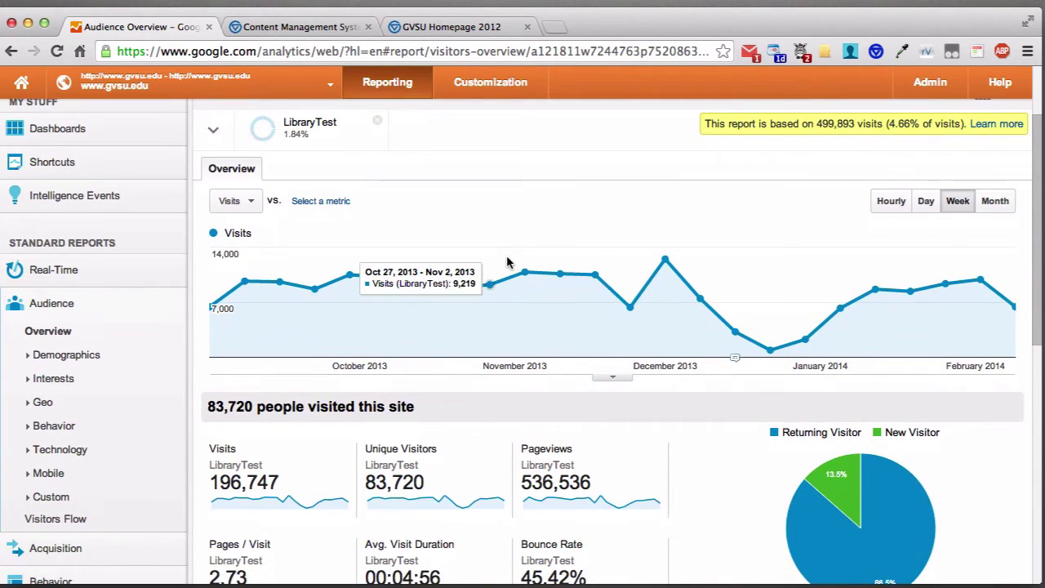
pyautogui.scroll(-5, 506, 258)
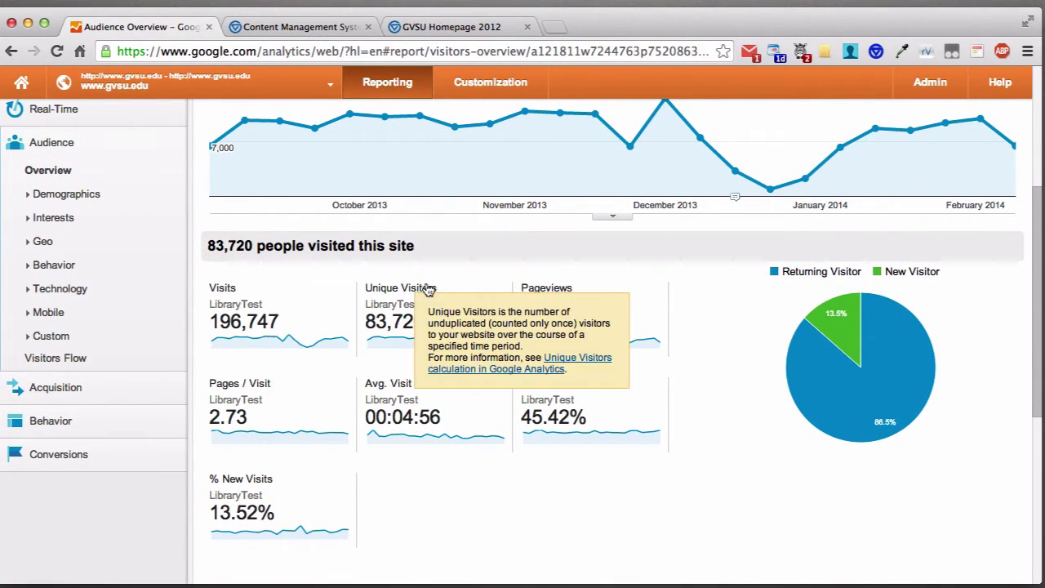
pyautogui.moveTo(540, 290)
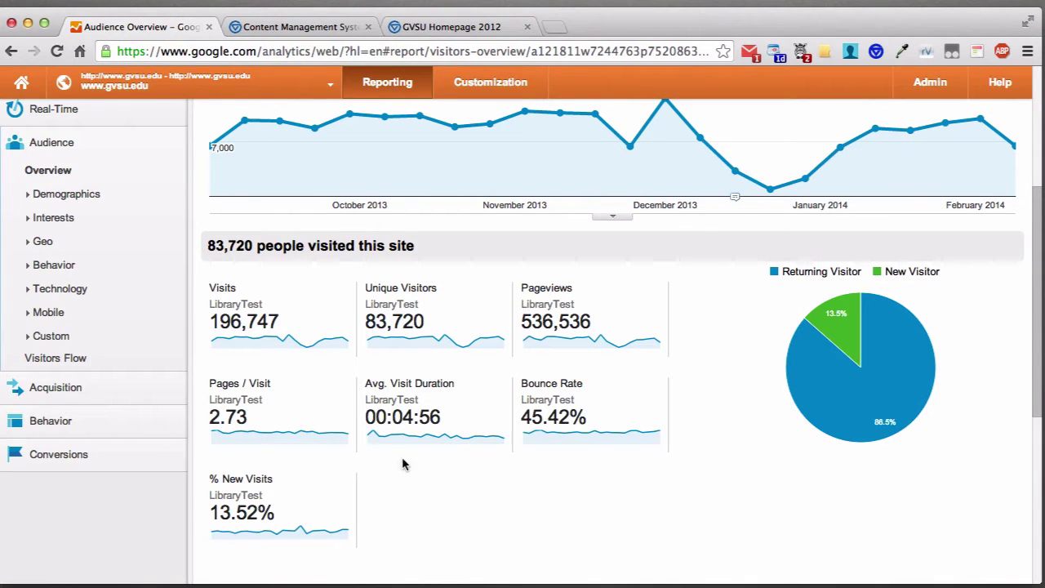
pyautogui.moveTo(461, 293)
pyautogui.scroll(1, 726, 400)
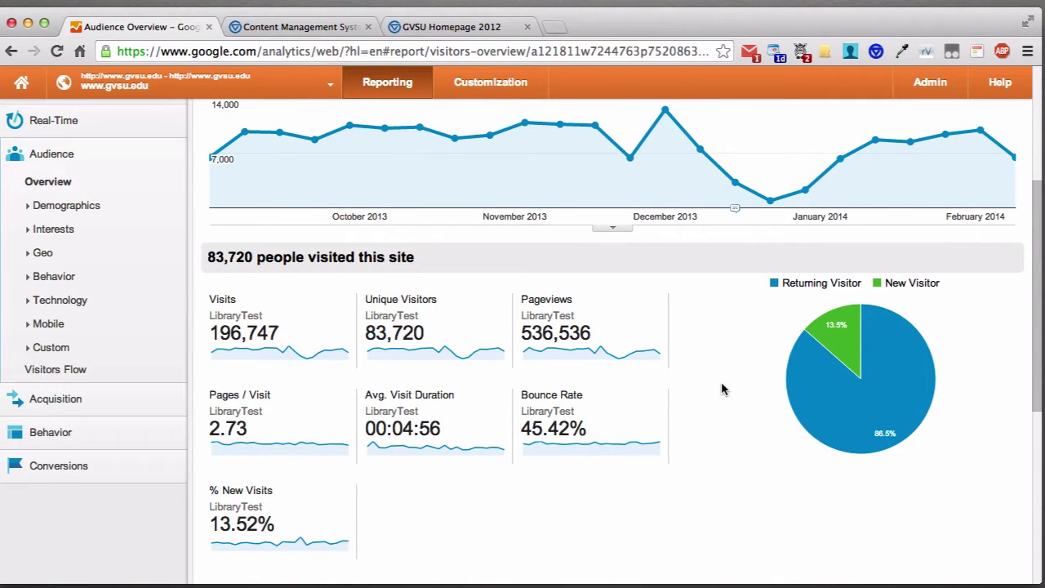
pyautogui.scroll(3, 721, 381)
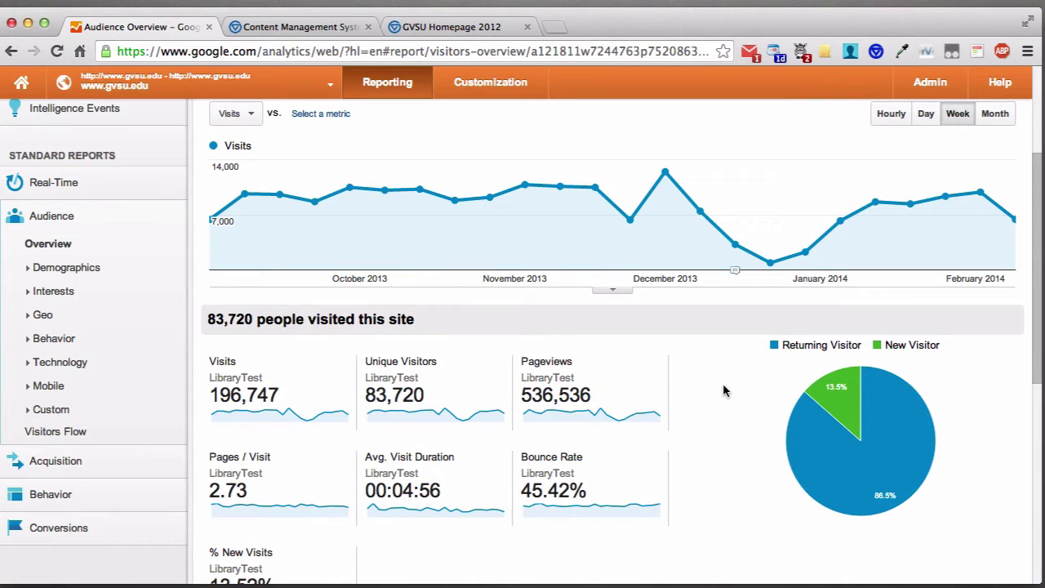
pyautogui.scroll(5, 725, 390)
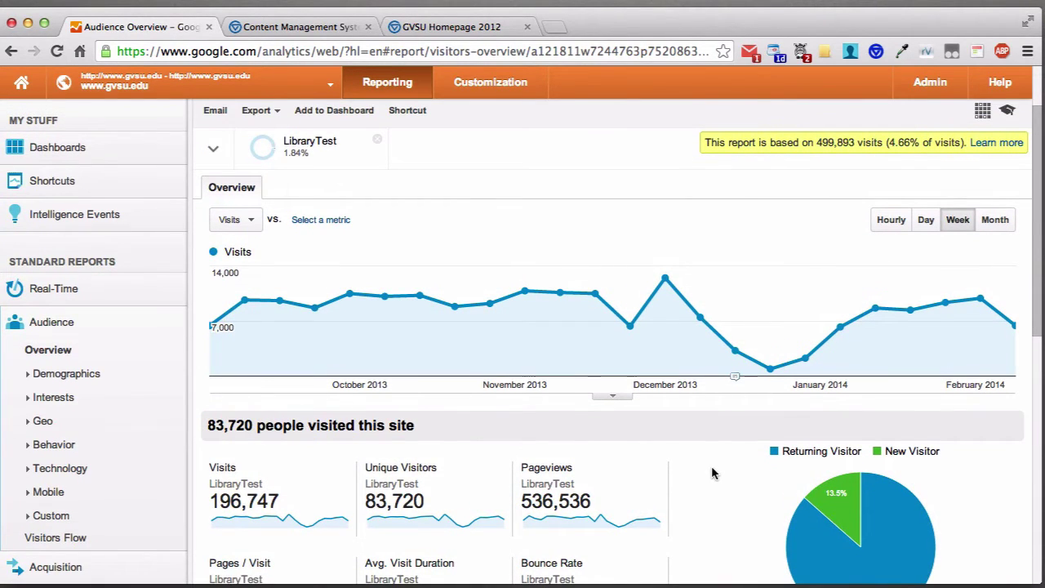
pyautogui.scroll(4, 710, 465)
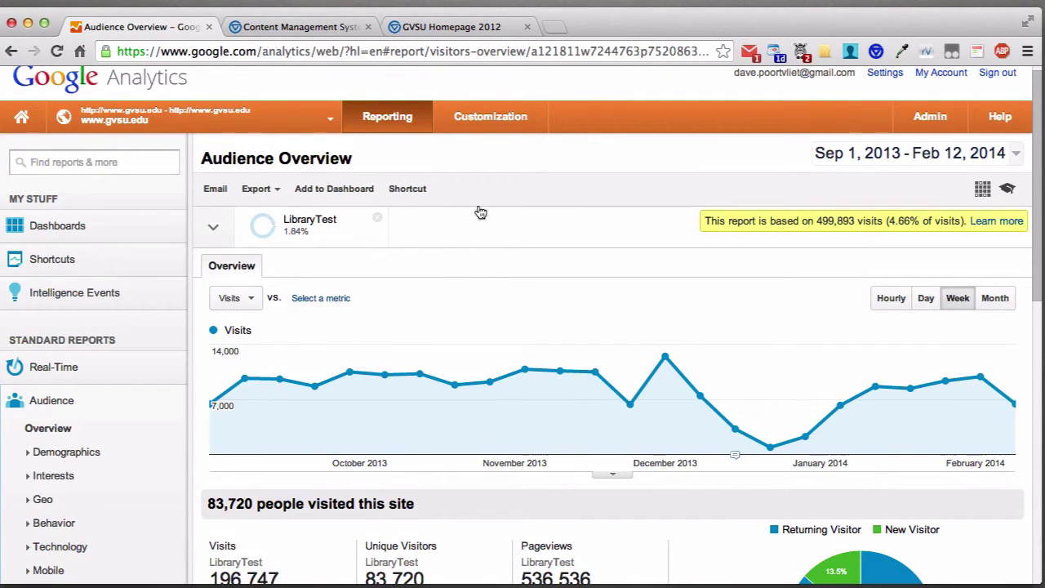
# Try setting up a weekly Monday email of the Audience Overview report with a PDF attachment, and cancel it without sending.
pyautogui.click(216, 189)
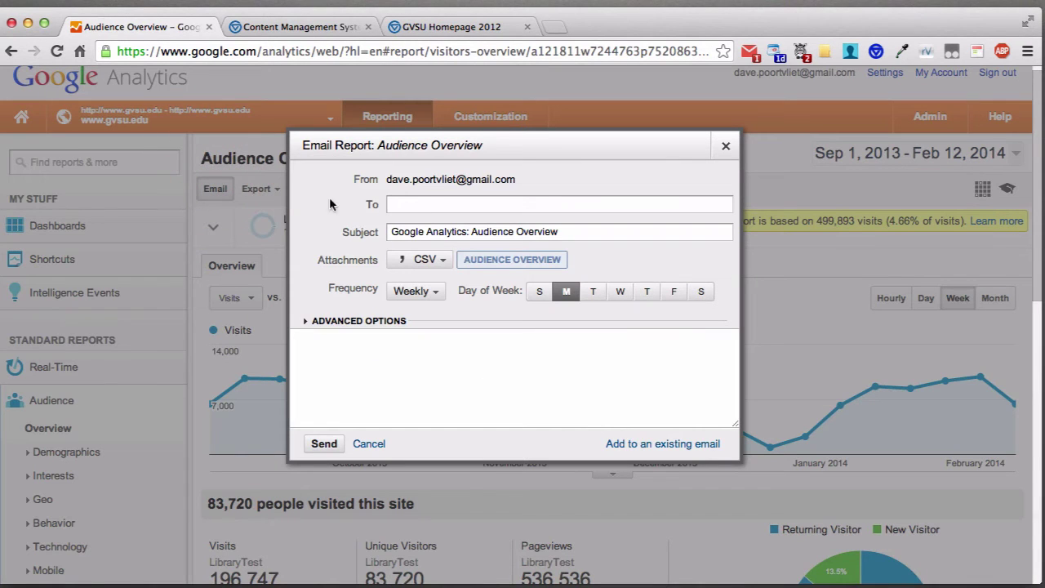
pyautogui.click(423, 204)
pyautogui.click(425, 260)
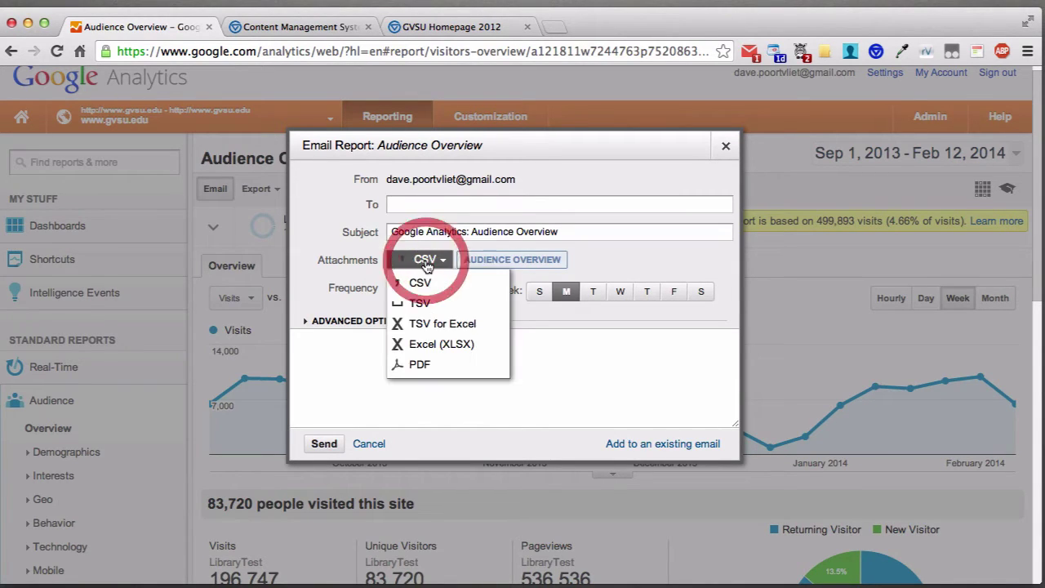
pyautogui.click(420, 365)
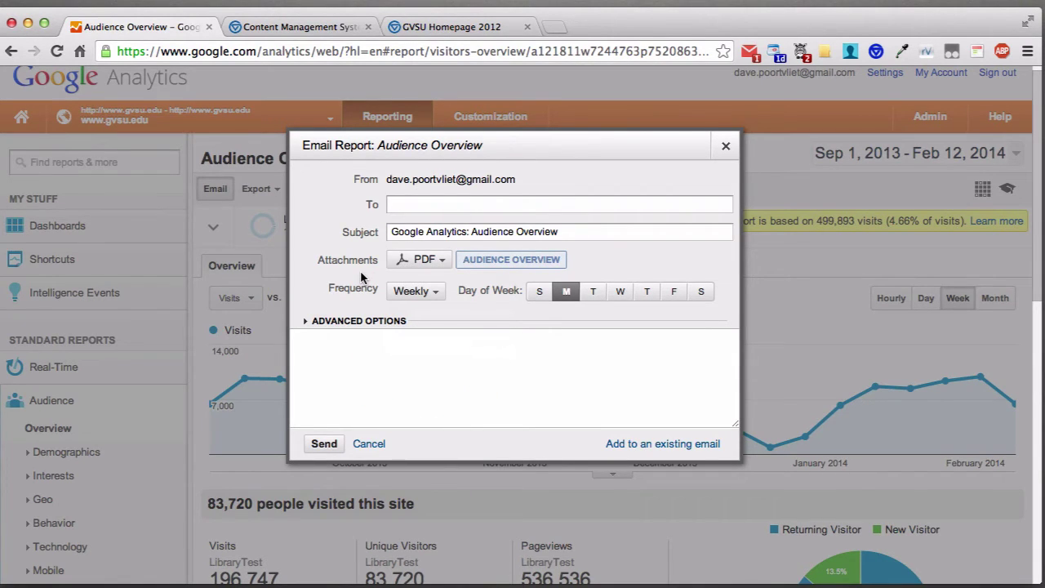
pyautogui.click(420, 291)
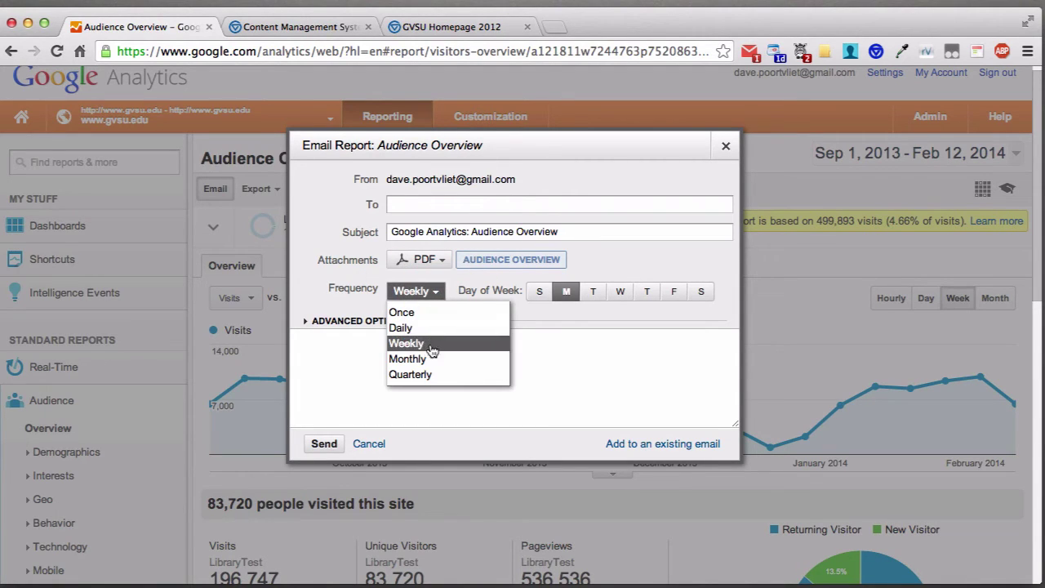
pyautogui.click(337, 276)
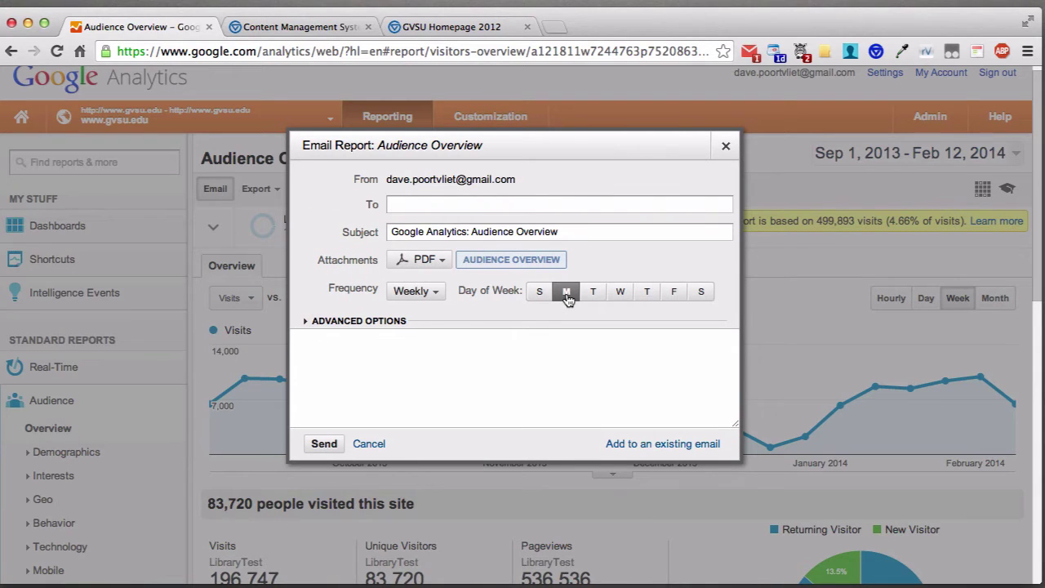
pyautogui.click(472, 209)
pyautogui.click(368, 444)
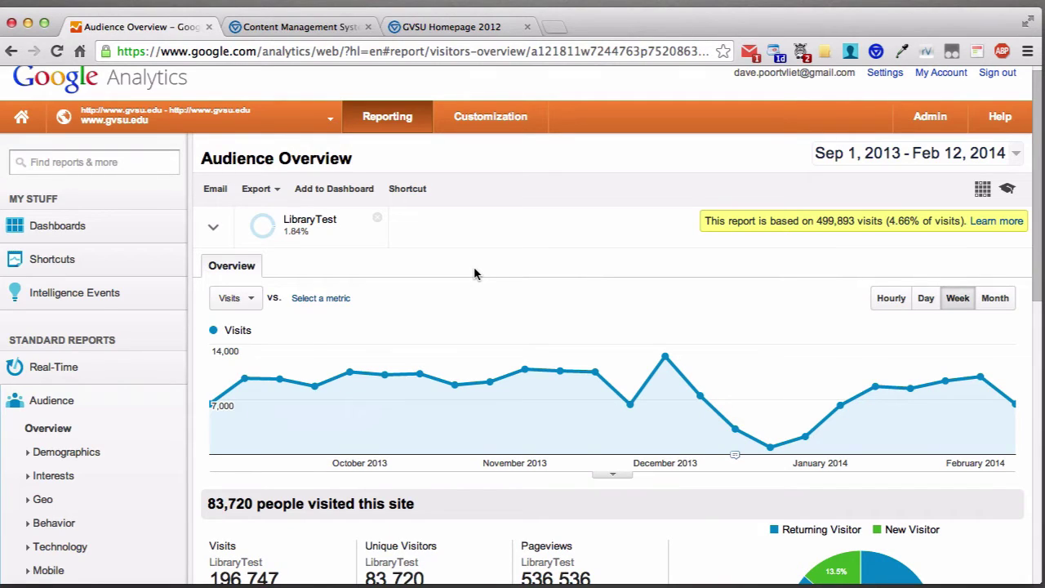
# Review the file formats offered for exporting the Audience Overview report, without exporting.
pyautogui.click(276, 196)
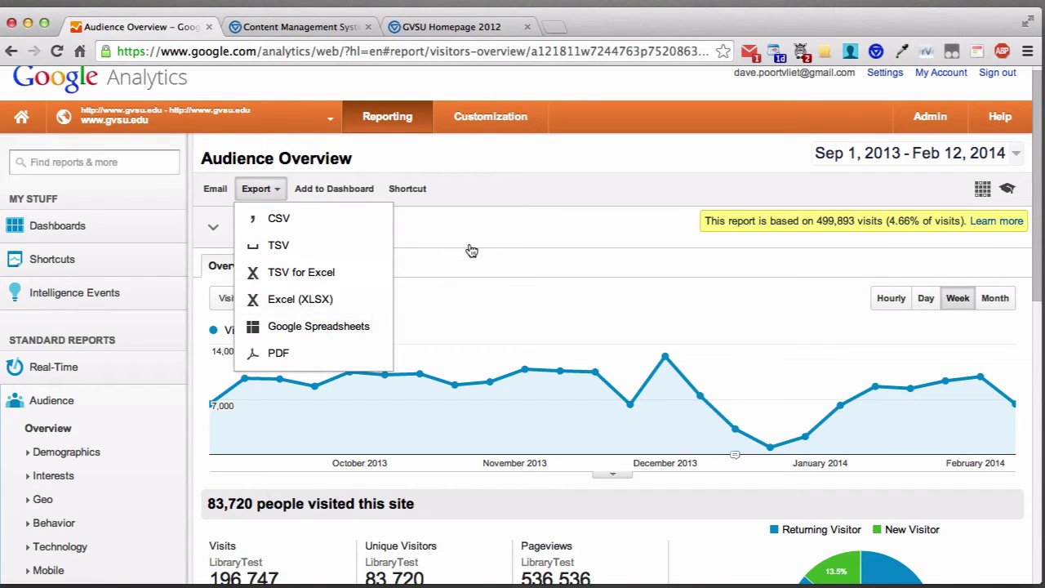
pyautogui.click(451, 261)
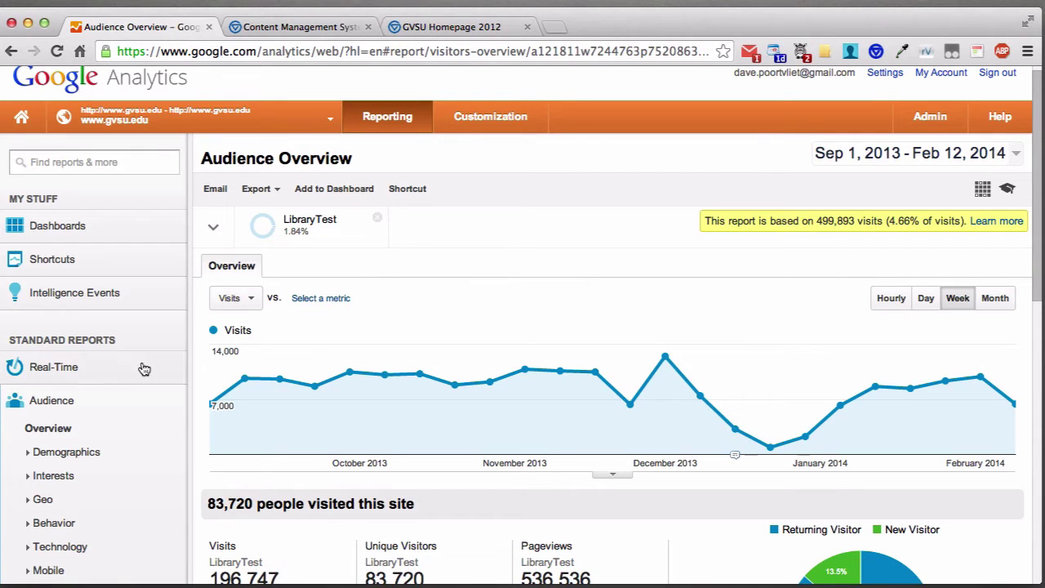
# Check the Real-Time overview report's active visitors, referrals and active pages, and return to the Audience Overview report.
pyautogui.scroll(-2, 115, 354)
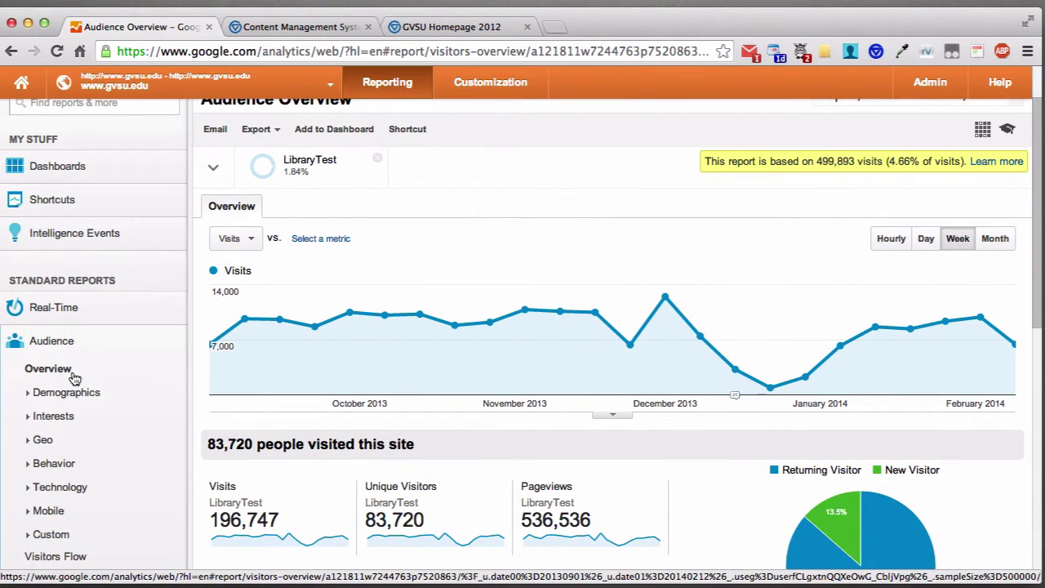
pyautogui.click(128, 315)
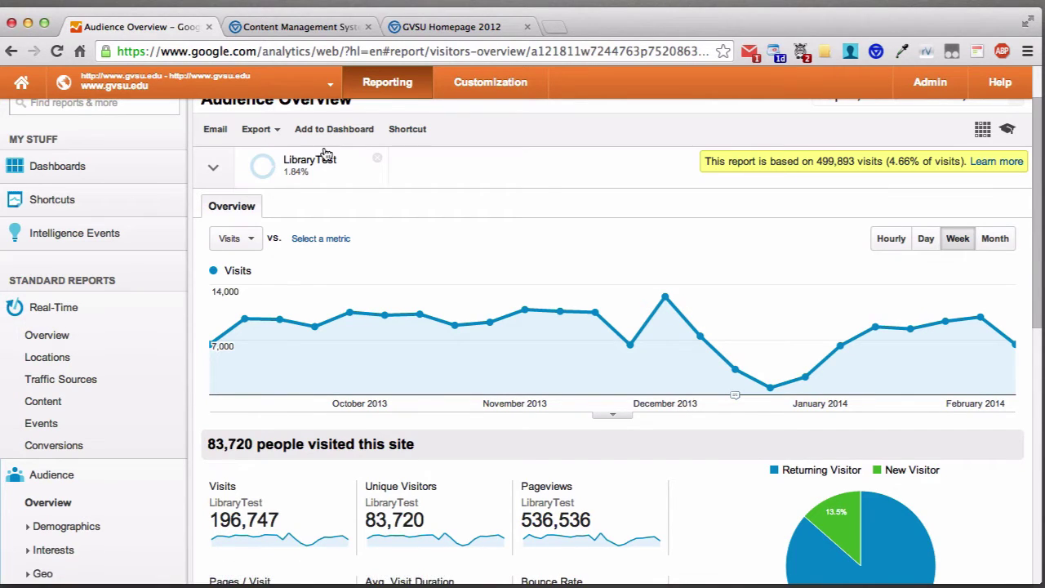
pyautogui.moveTo(268, 183)
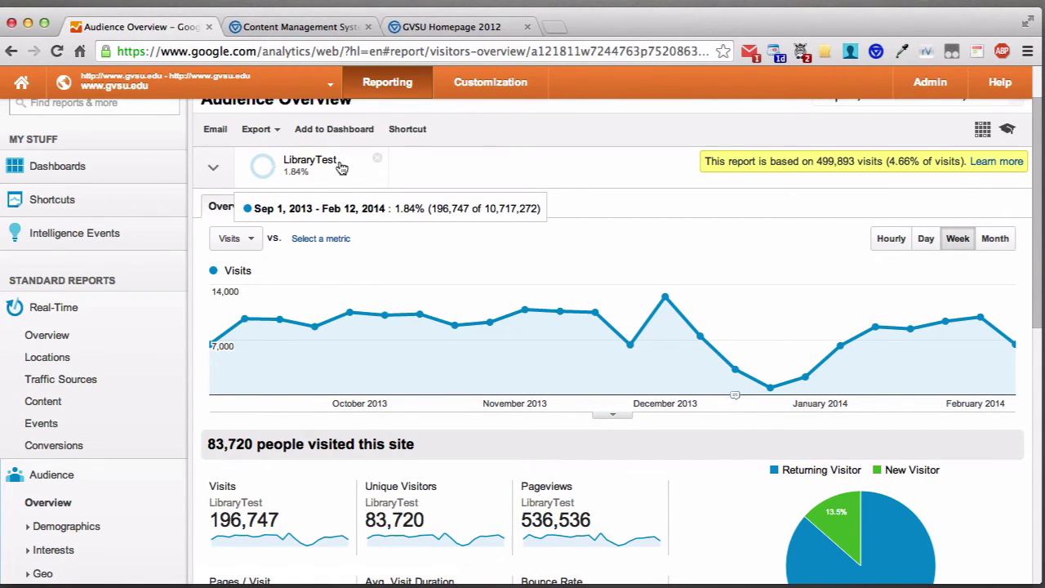
pyautogui.click(64, 340)
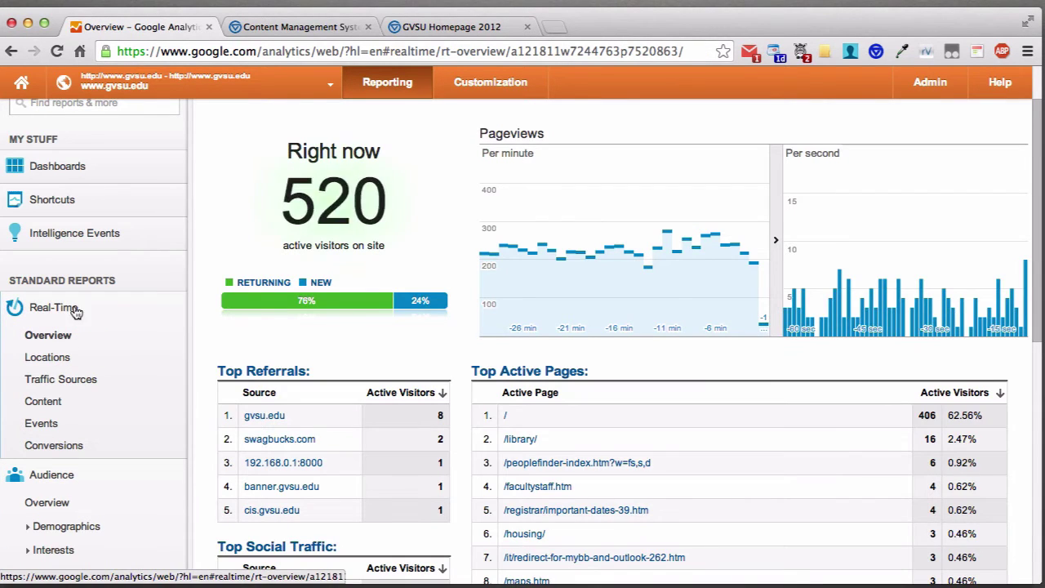
pyautogui.scroll(2, 241, 126)
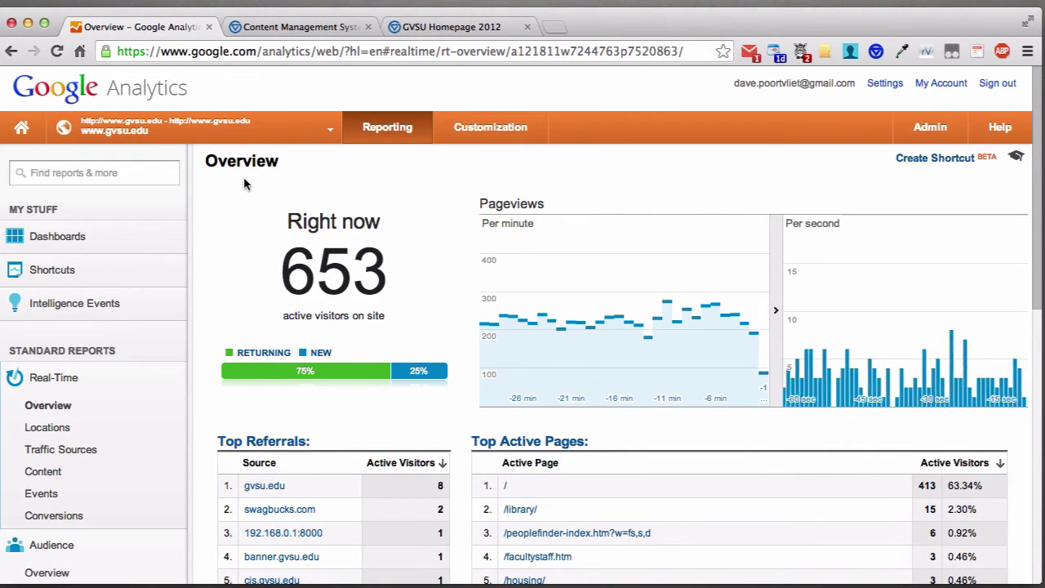
pyautogui.scroll(-2, 244, 183)
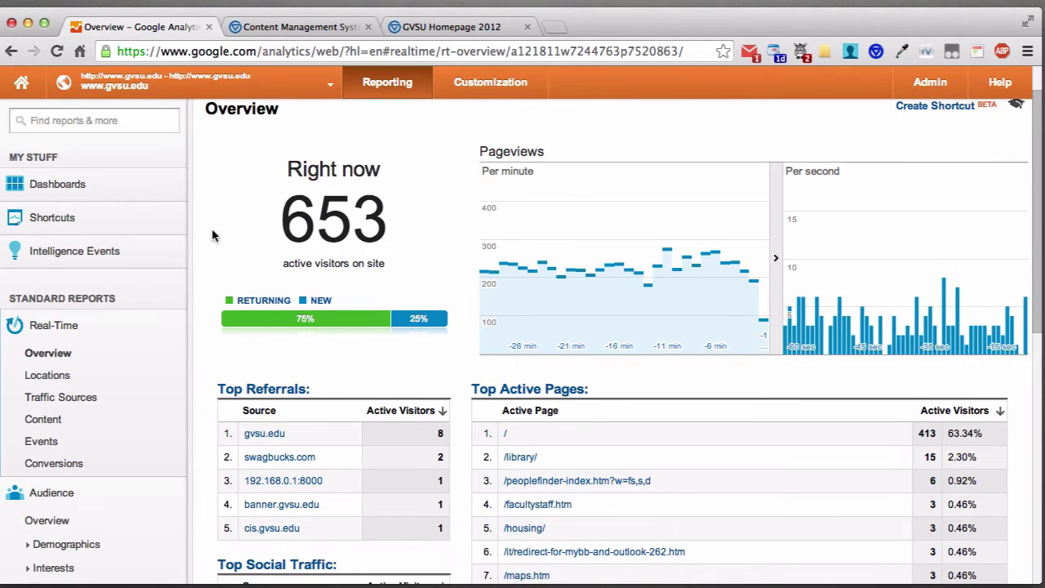
pyautogui.click(51, 520)
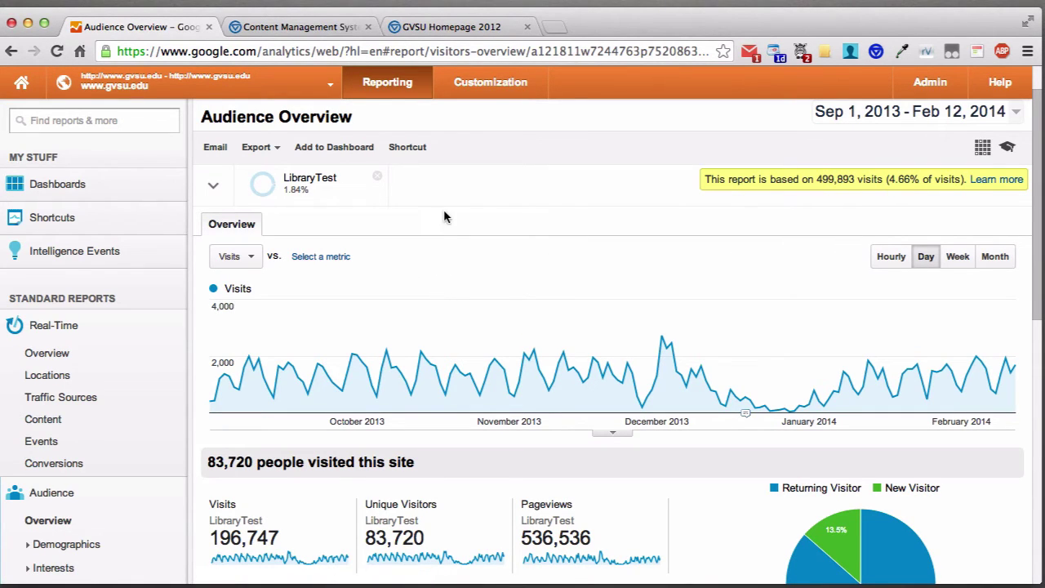
pyautogui.moveTo(346, 187)
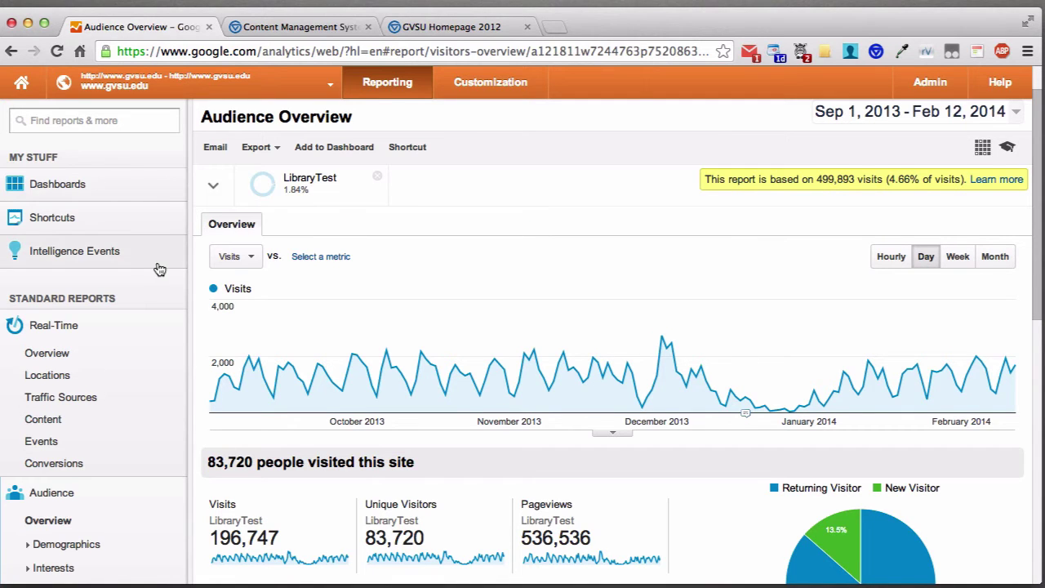
# Open the audience's Demographics overview and examine the age and gender charts for the LibraryTest segment.
pyautogui.scroll(-5, 131, 268)
pyautogui.scroll(-2, 125, 260)
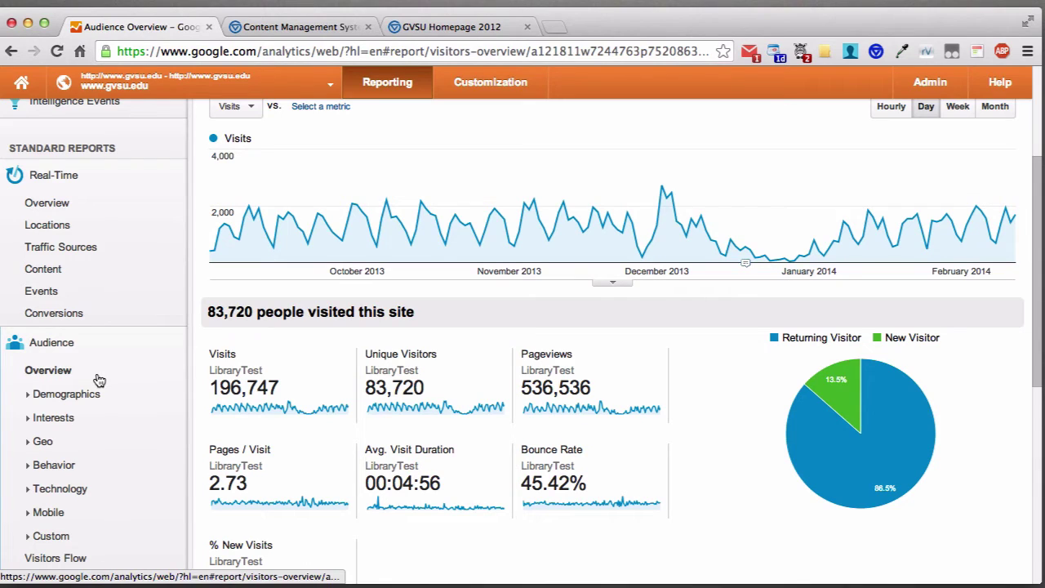
pyautogui.click(80, 399)
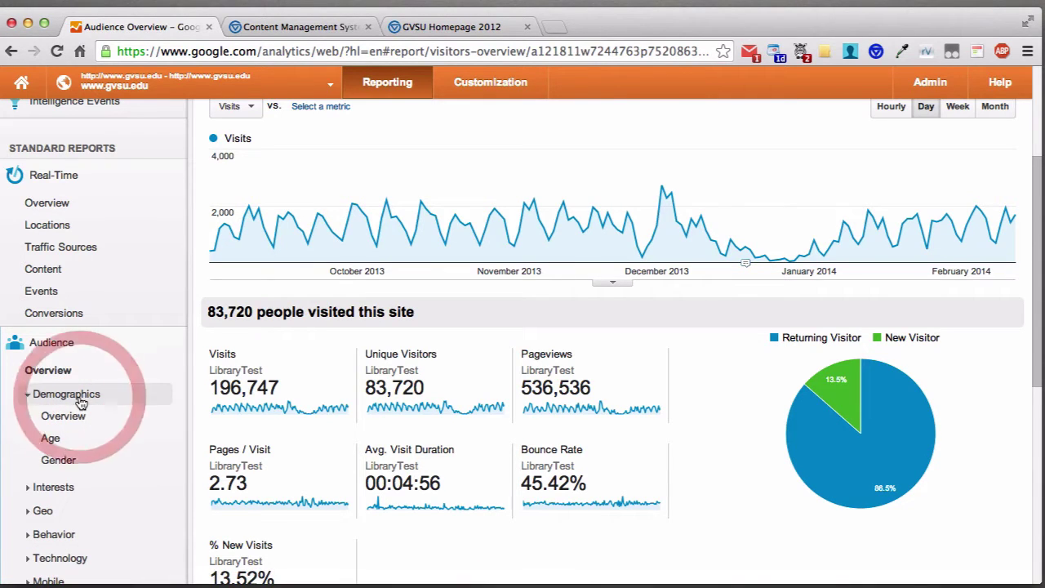
pyautogui.click(71, 421)
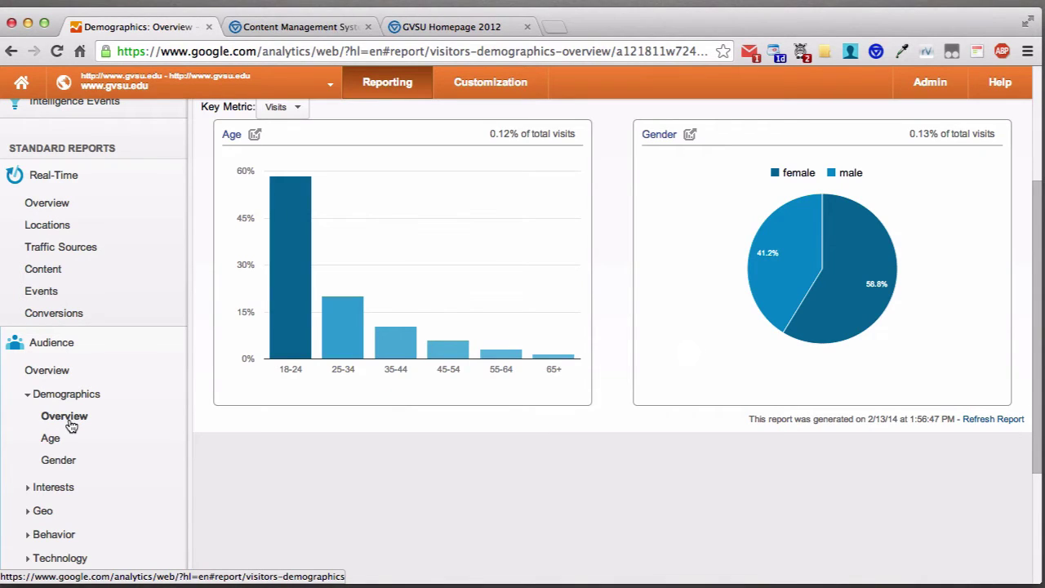
pyautogui.scroll(2, 555, 458)
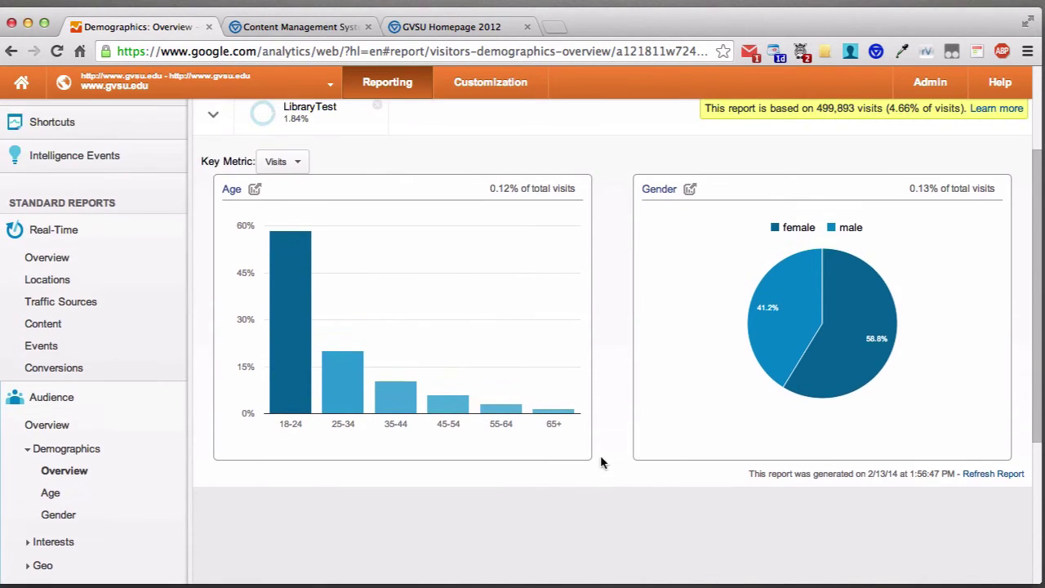
pyautogui.scroll(1, 621, 423)
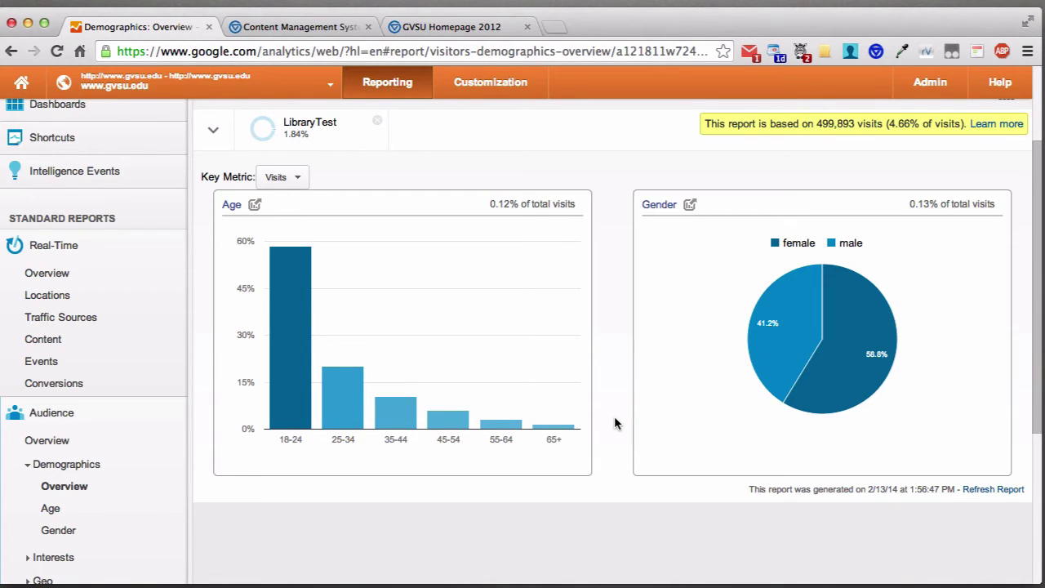
pyautogui.scroll(-1, 608, 422)
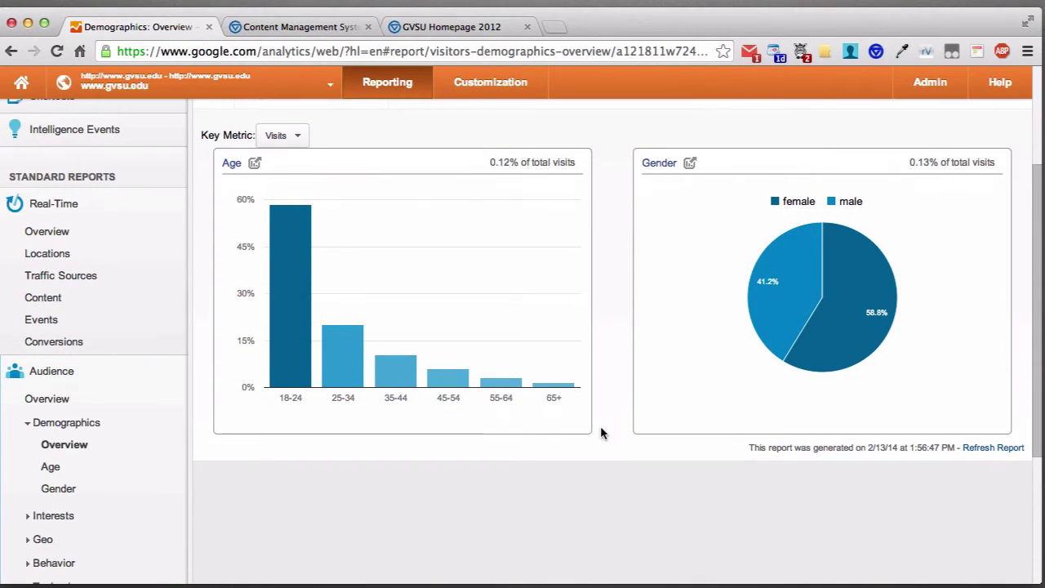
# Open the audience's Interests overview and examine the affinity, in-market and other category breakdowns.
pyautogui.click(72, 521)
pyautogui.scroll(-3, 72, 527)
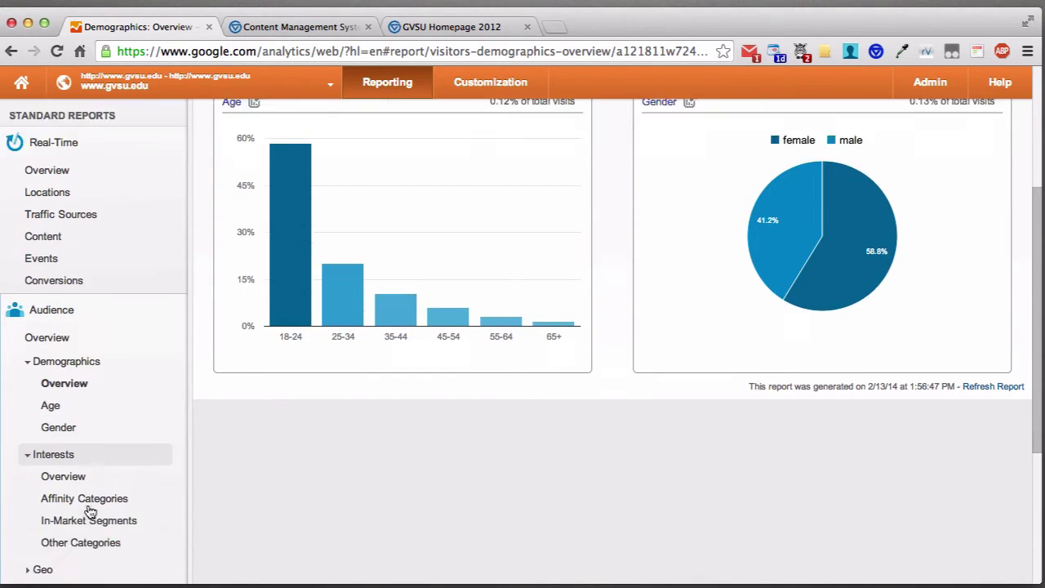
pyautogui.click(72, 433)
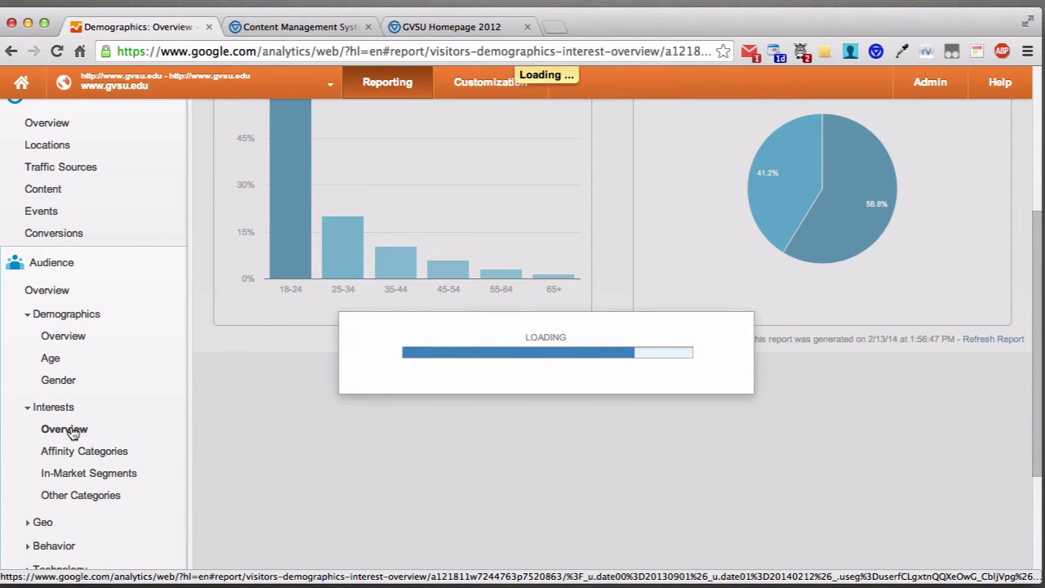
pyautogui.scroll(3, 198, 412)
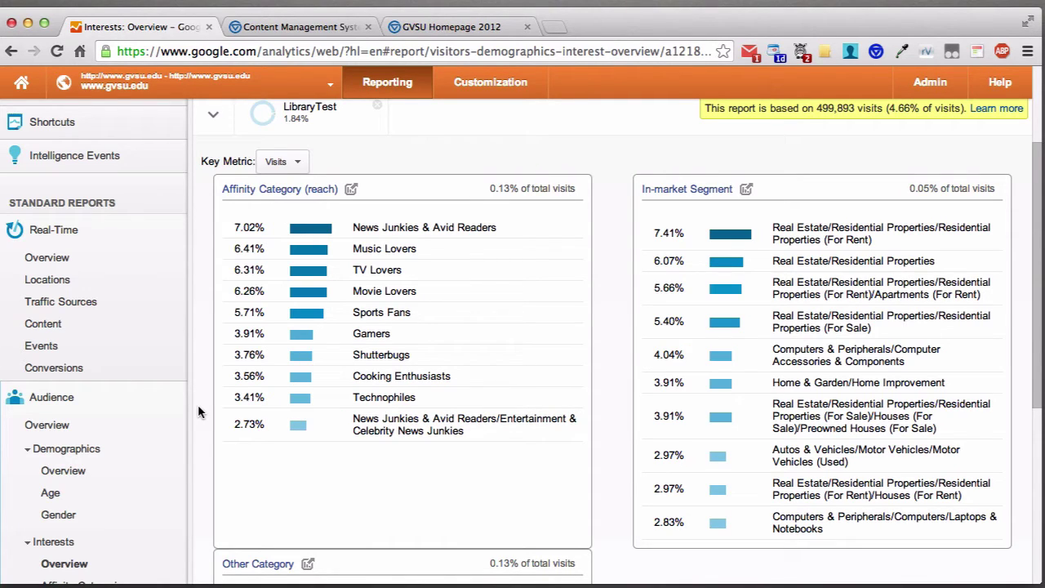
pyautogui.scroll(-3, 197, 412)
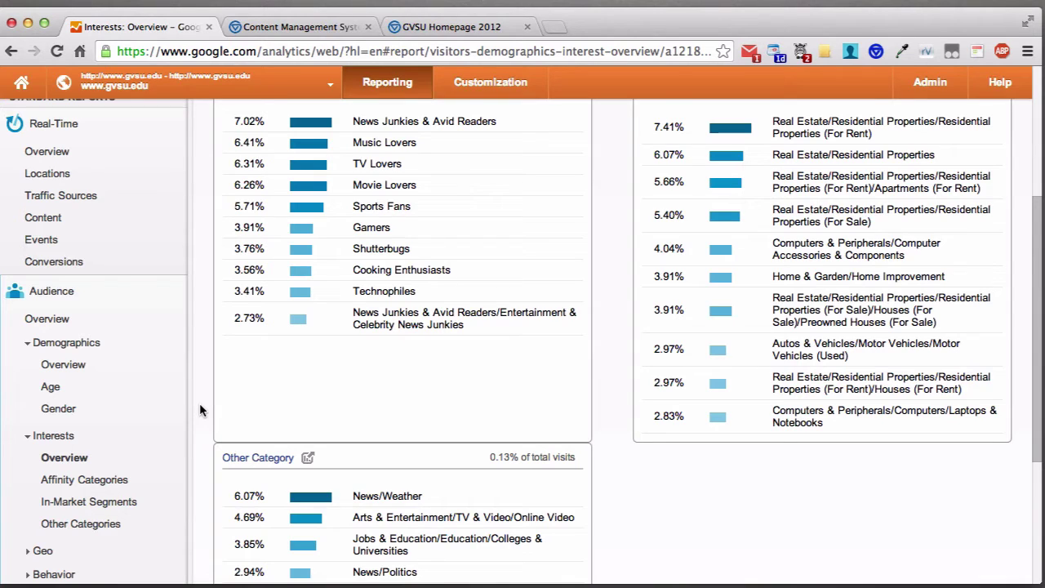
pyautogui.scroll(-3, 199, 403)
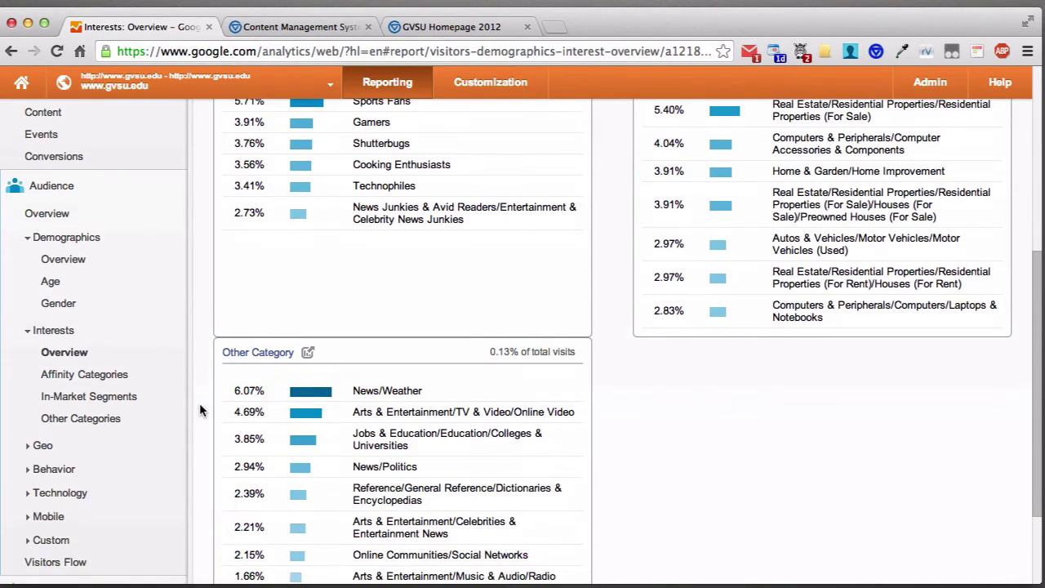
# Open the Geo Language report and examine the LibraryTest segment's visits by language.
pyautogui.click(71, 451)
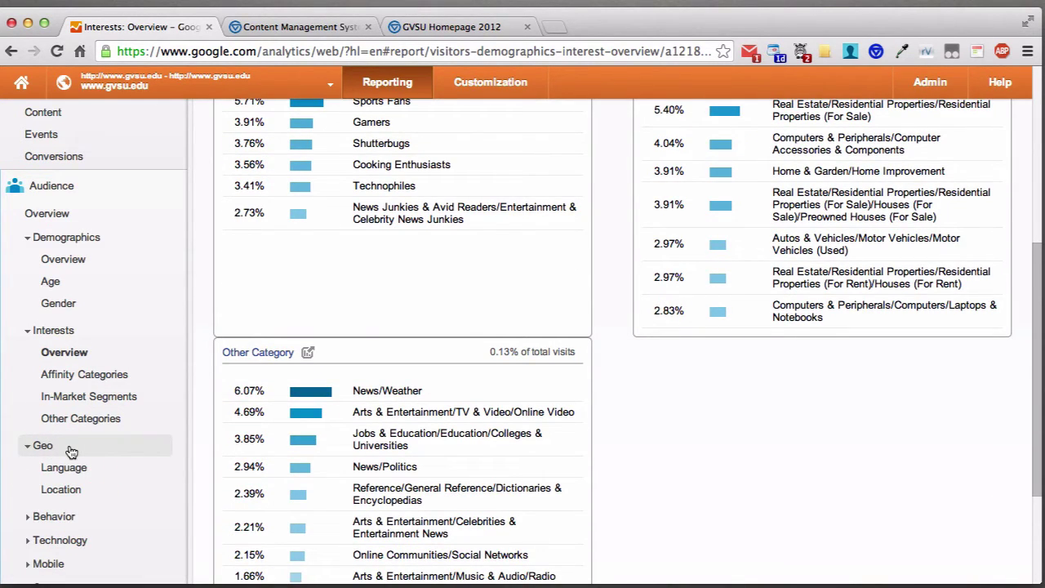
pyautogui.click(83, 469)
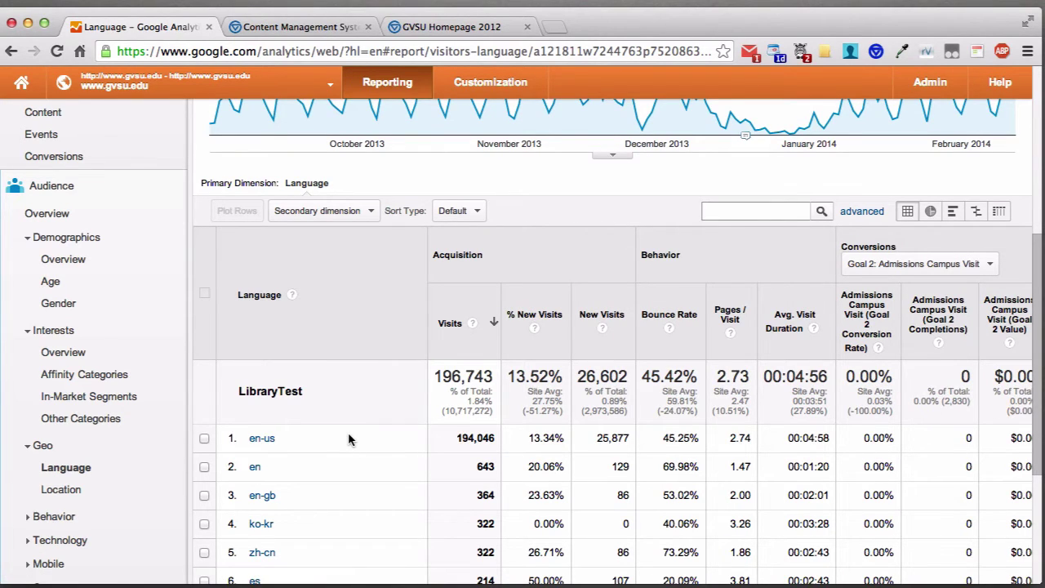
pyautogui.scroll(-1, 348, 439)
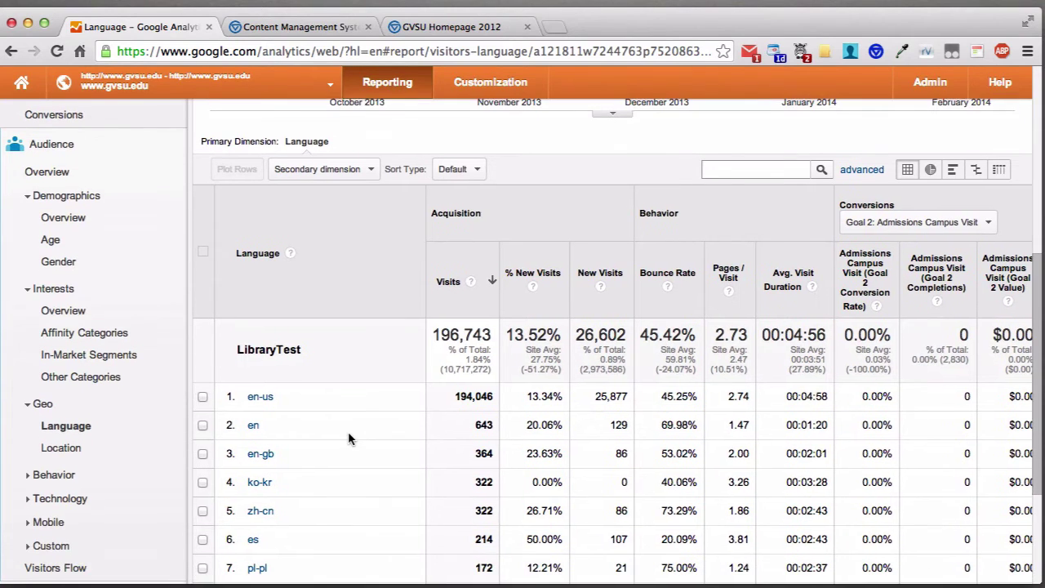
pyautogui.scroll(-1, 348, 440)
pyautogui.scroll(-3, 348, 439)
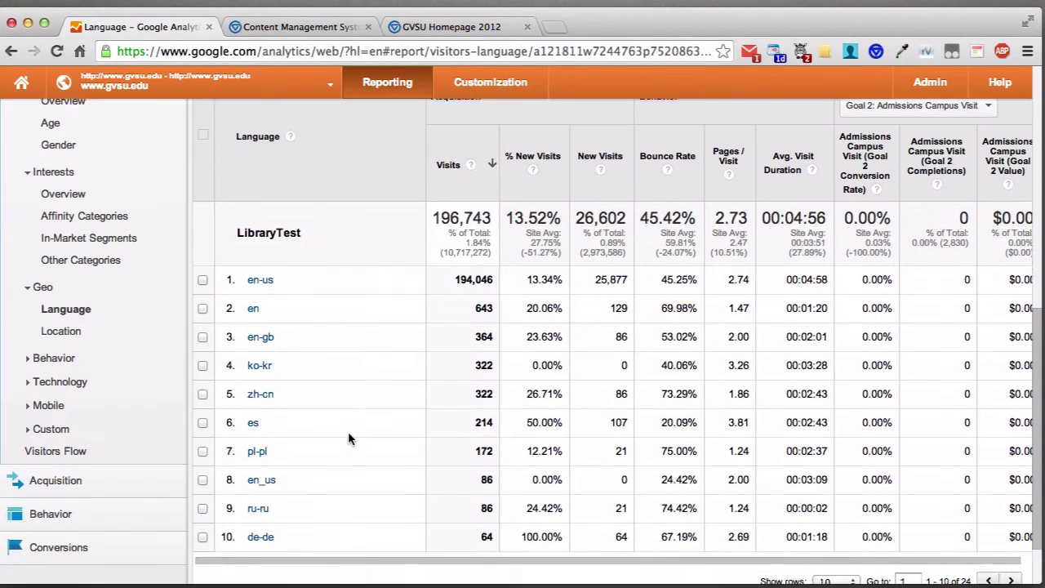
# Lower the number of visits used to calculate the Language report to Faster Processing, and check the language table.
pyautogui.scroll(7, 348, 439)
pyautogui.scroll(7, 348, 439)
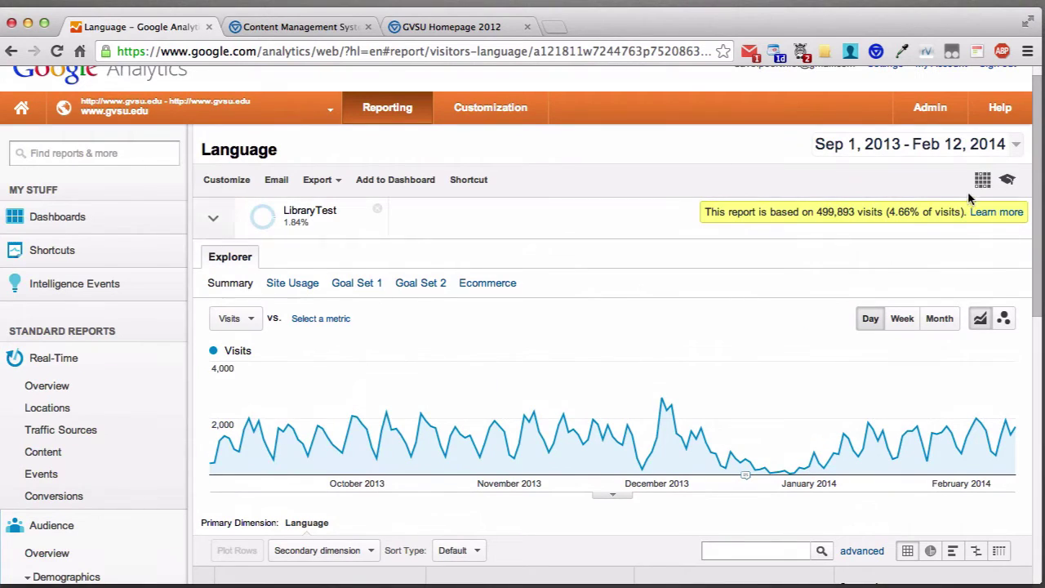
pyautogui.click(982, 179)
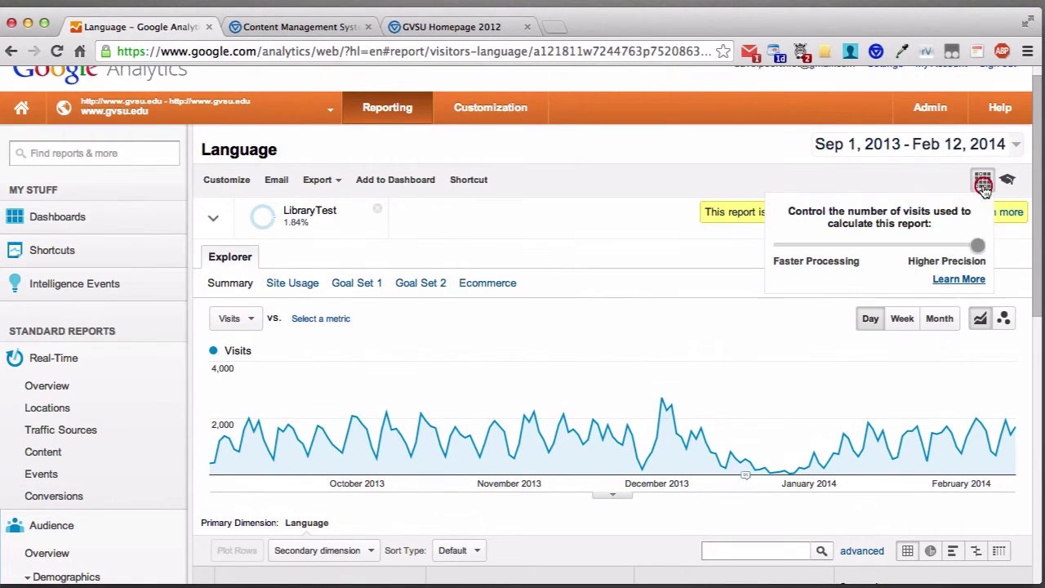
pyautogui.moveTo(976, 247); pyautogui.dragTo(776, 247)
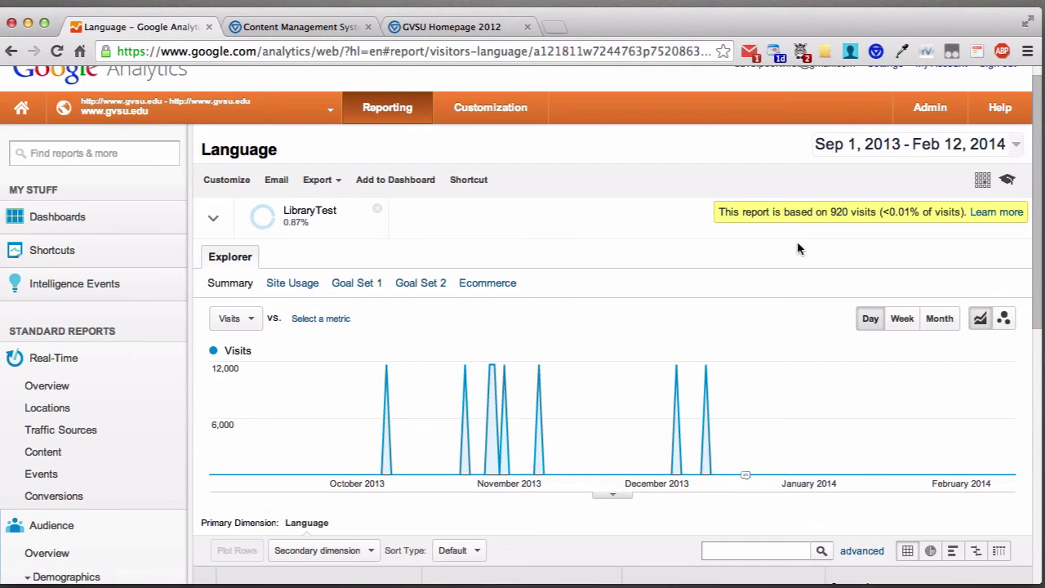
pyautogui.scroll(-5, 593, 249)
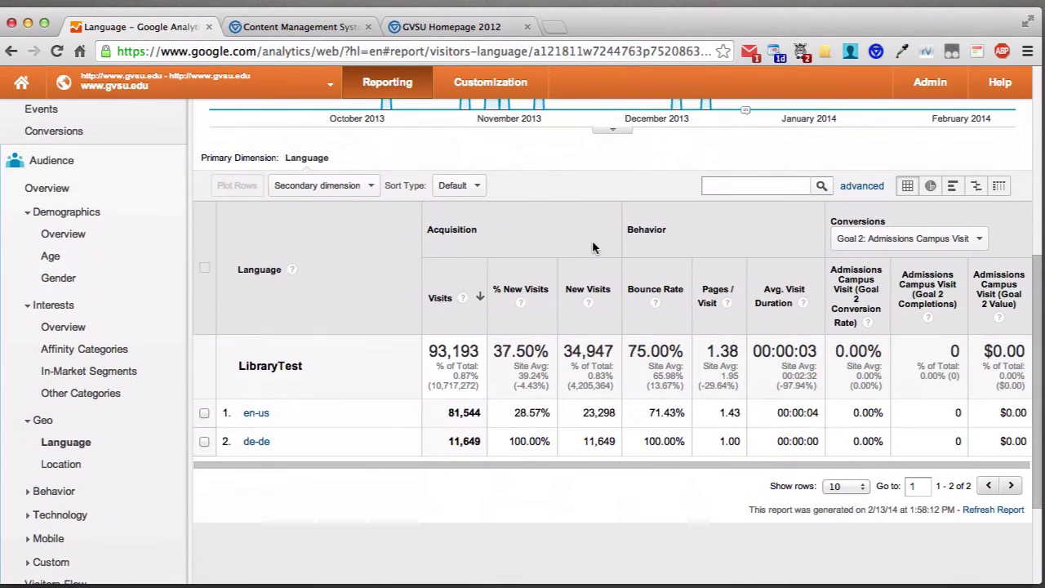
# Raise the number of visits used to calculate the Language report, and check the recalculated language table.
pyautogui.scroll(5, 594, 246)
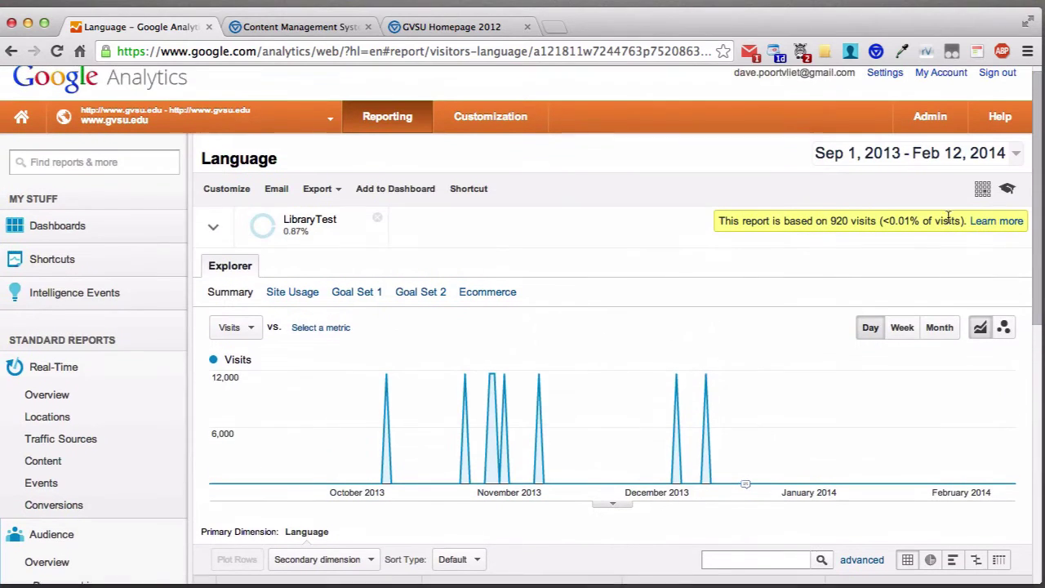
pyautogui.click(983, 194)
pyautogui.moveTo(782, 252); pyautogui.dragTo(866, 254)
pyautogui.scroll(-2, 523, 282)
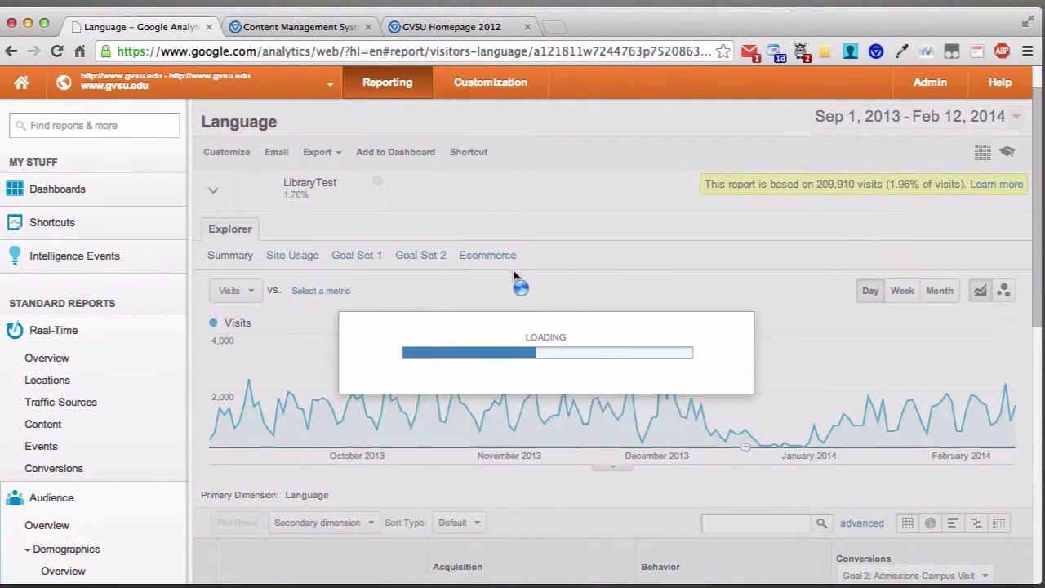
pyautogui.scroll(-5, 187, 319)
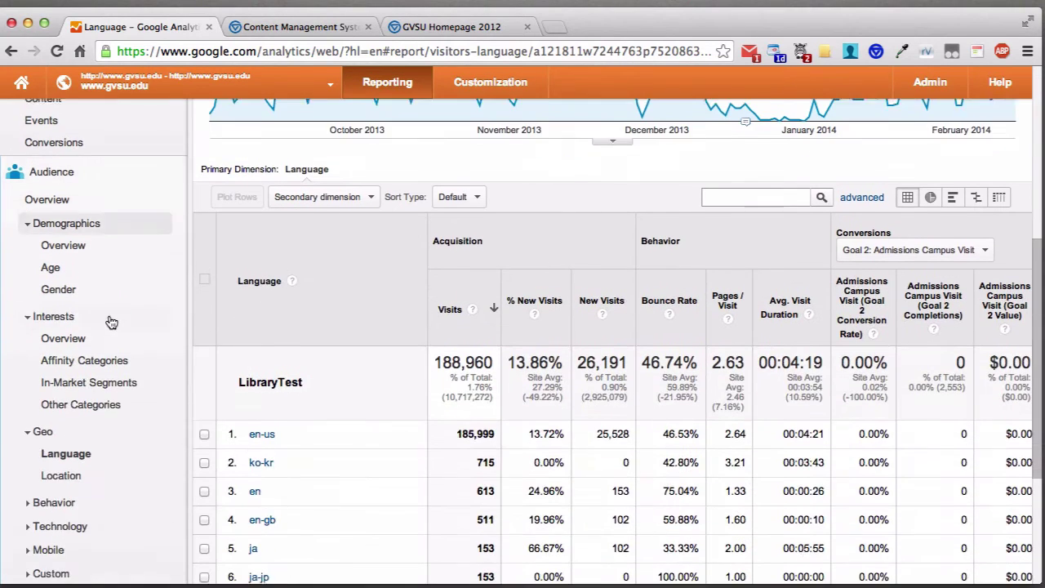
# Open the audience's New vs Returning report under Behavior and compare the LibraryTest segment's returning and new visitors.
pyautogui.scroll(-2, 114, 323)
pyautogui.click(71, 389)
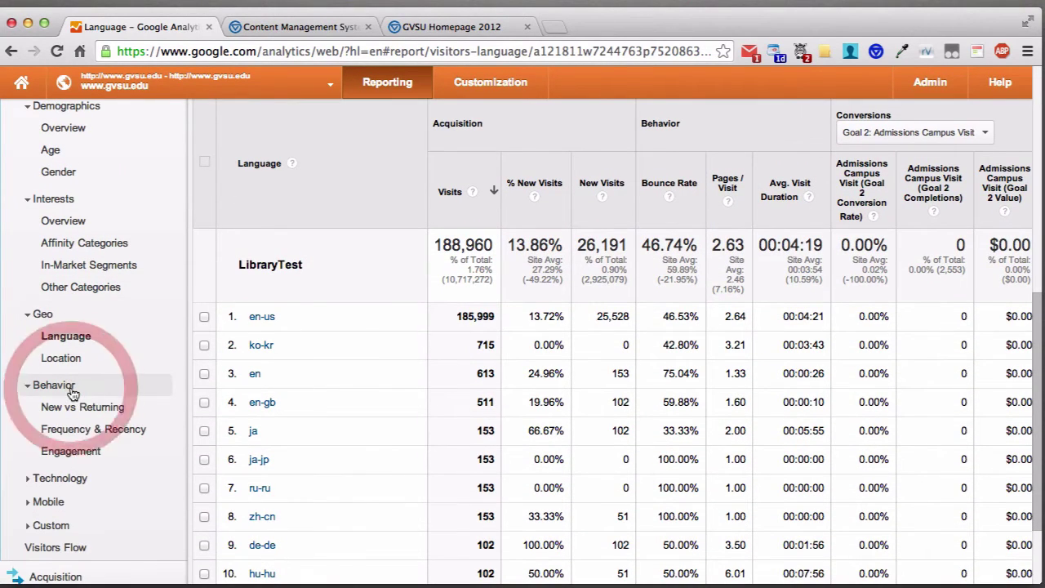
pyautogui.click(80, 405)
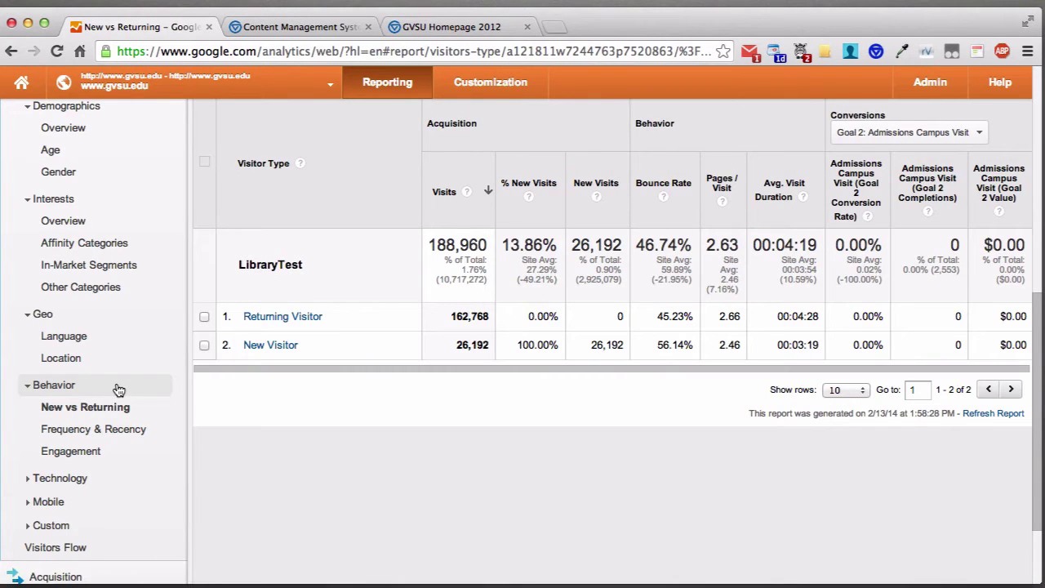
pyautogui.scroll(1, 339, 374)
pyautogui.scroll(4, 340, 374)
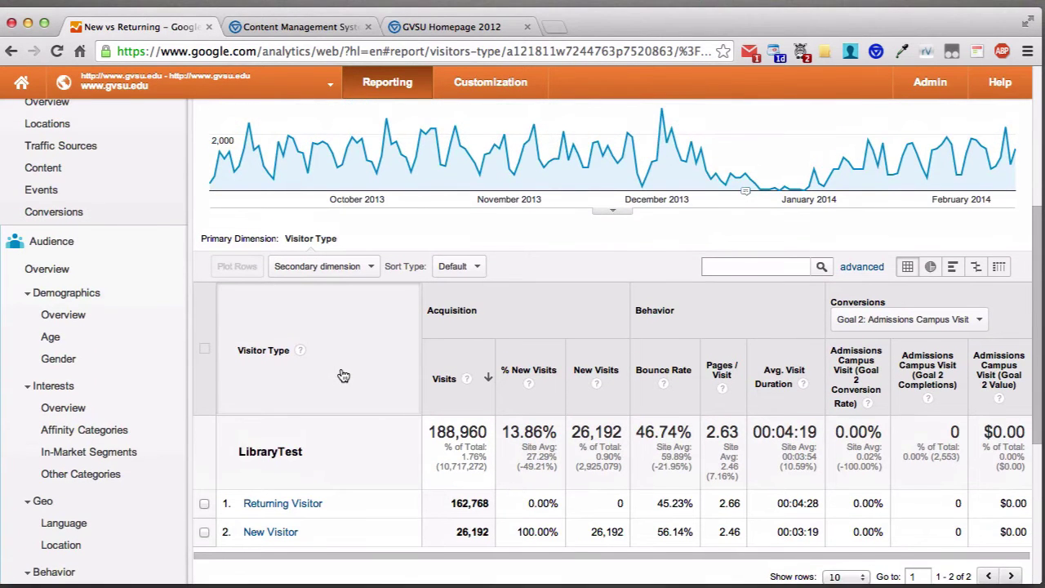
pyautogui.scroll(-3, 343, 374)
pyautogui.scroll(4, 343, 373)
pyautogui.scroll(-6, 341, 374)
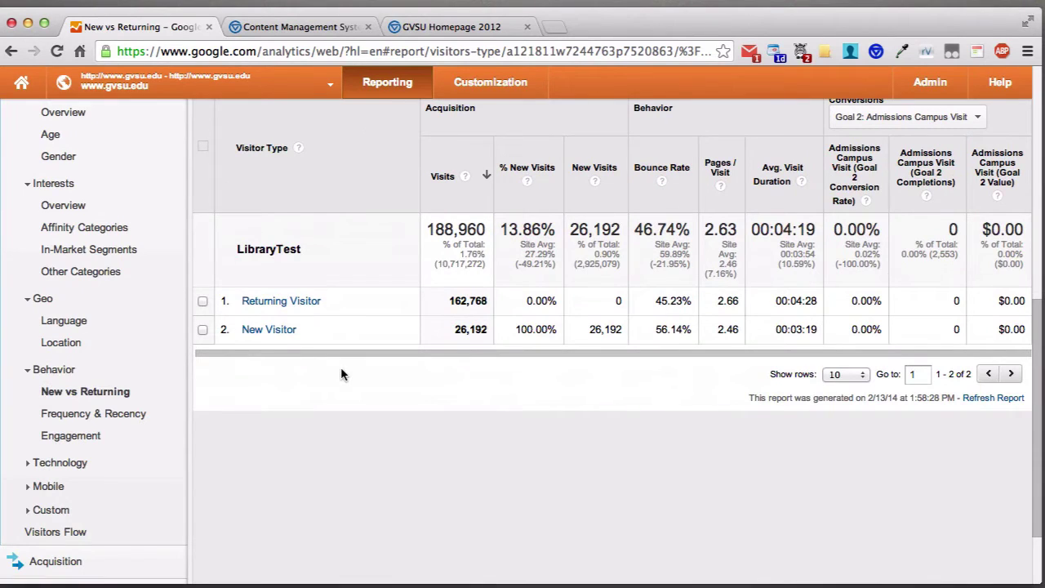
# Open the Frequency & Recency report and examine the LibraryTest segment's visits and pageviews by count of visits.
pyautogui.click(104, 414)
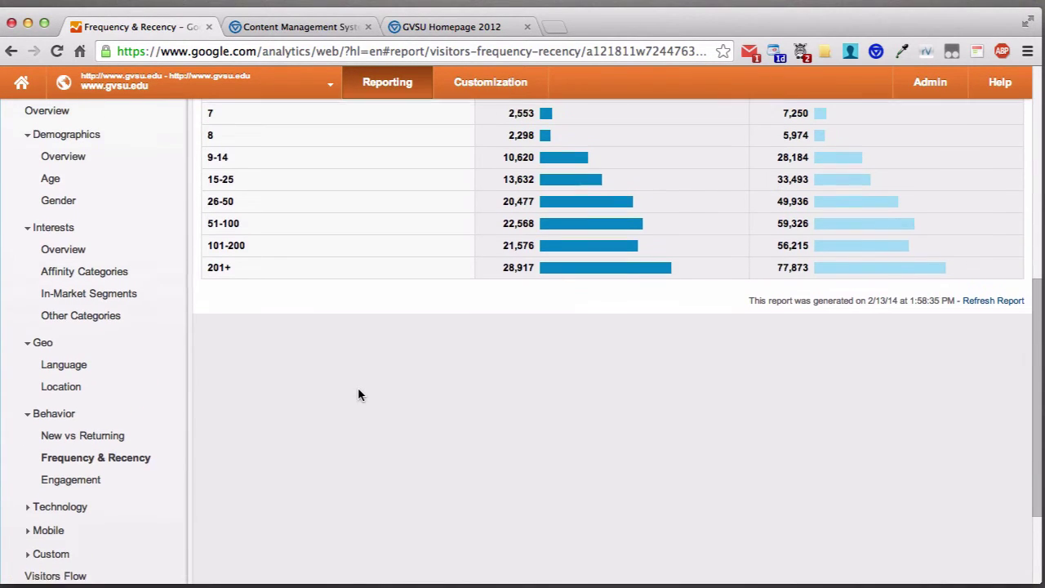
pyautogui.scroll(5, 359, 395)
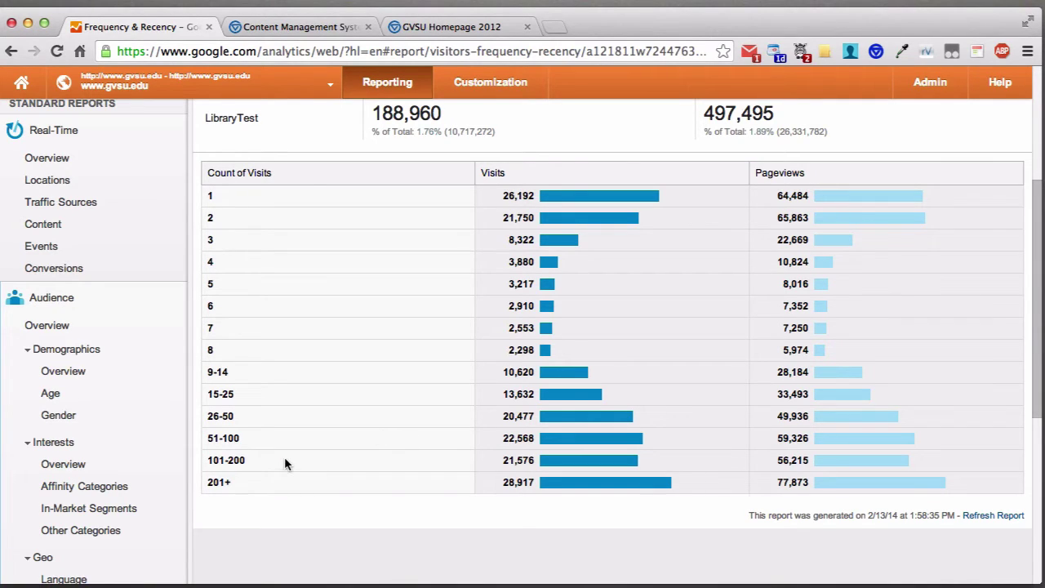
pyautogui.scroll(-5, 333, 421)
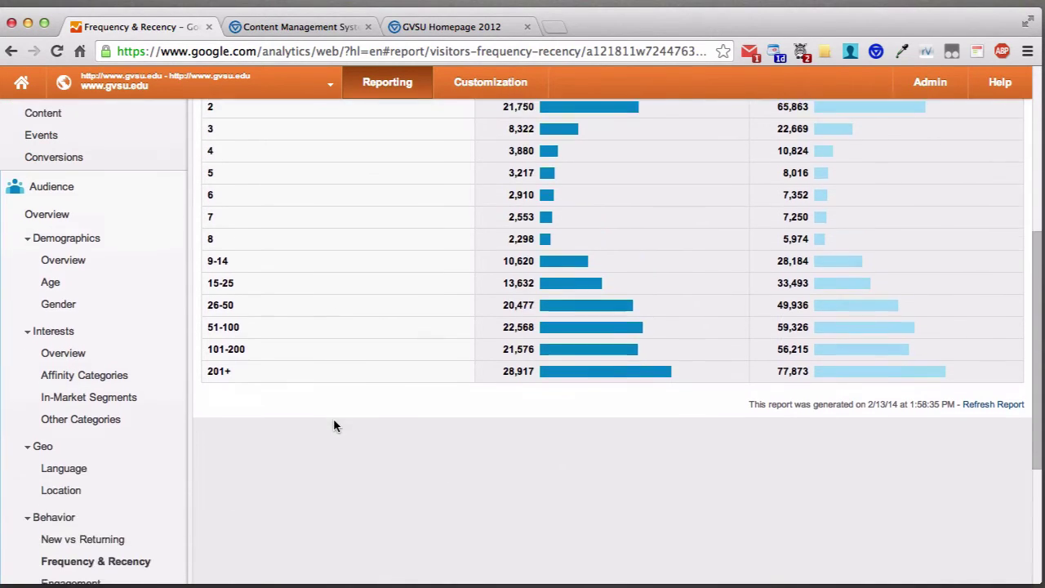
# Open the Engagement report and examine the visits and pageviews by visit duration.
pyautogui.click(70, 399)
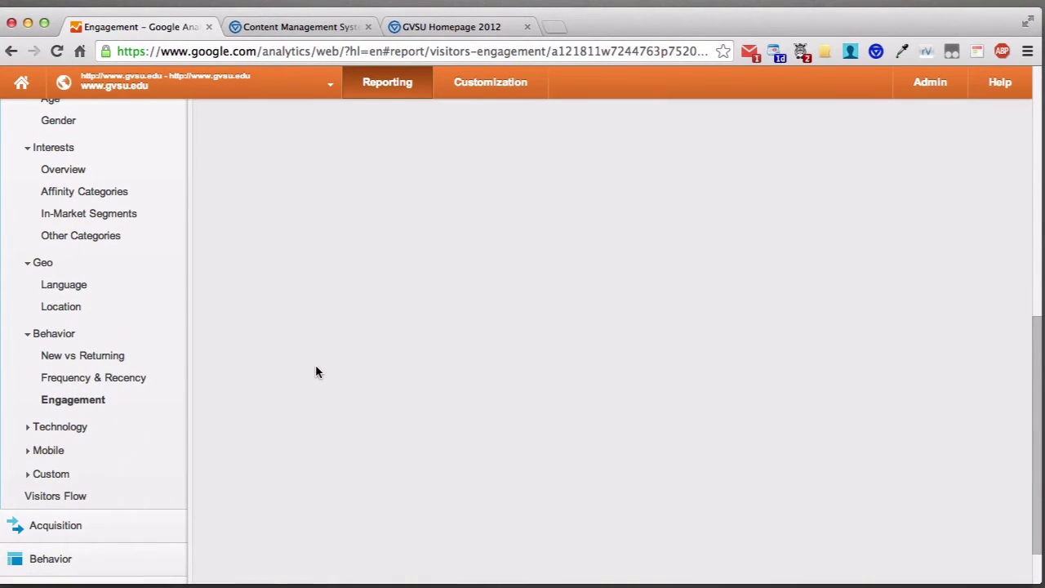
pyautogui.scroll(3, 318, 364)
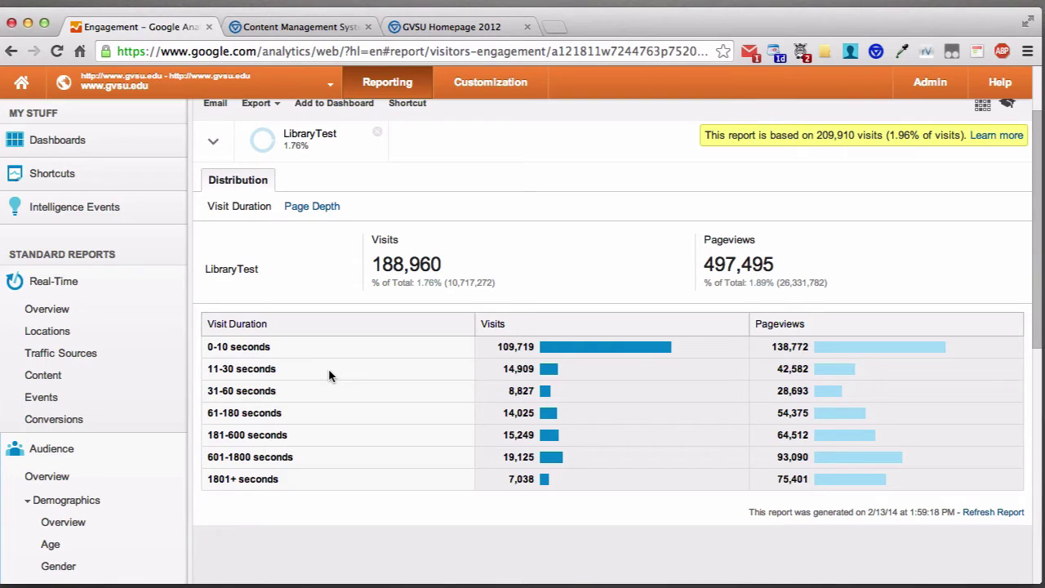
pyautogui.scroll(1, 362, 360)
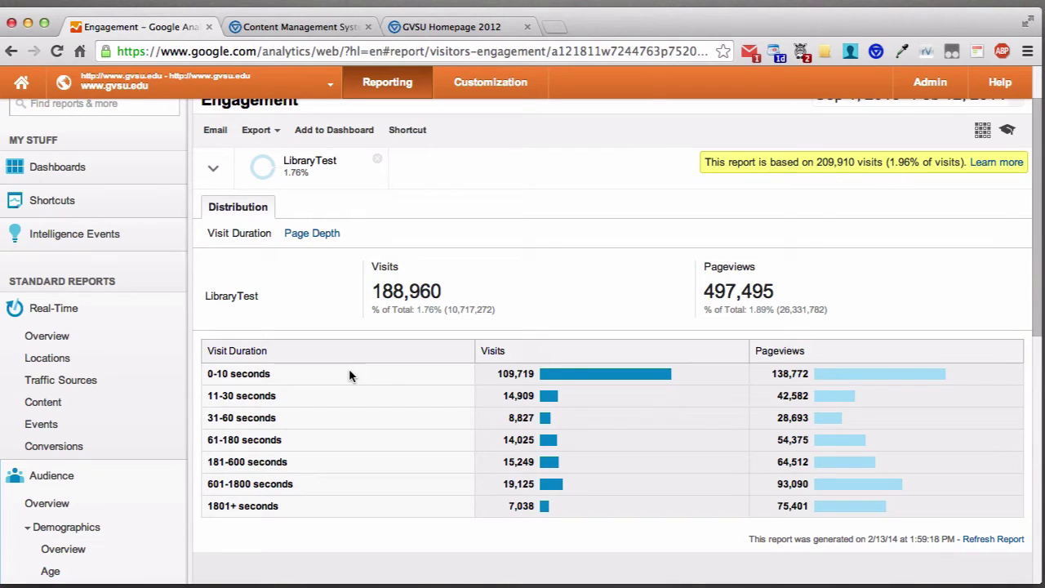
# Open the Browser & OS report under Technology and examine the LibraryTest segment's browsers and the available primary dimensions.
pyautogui.scroll(-10, 349, 374)
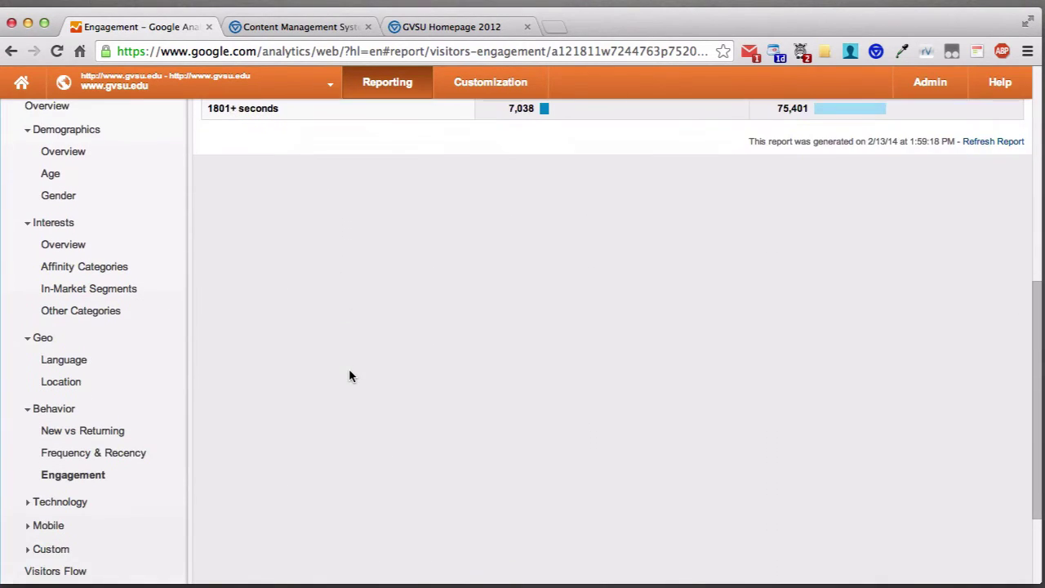
pyautogui.click(59, 367)
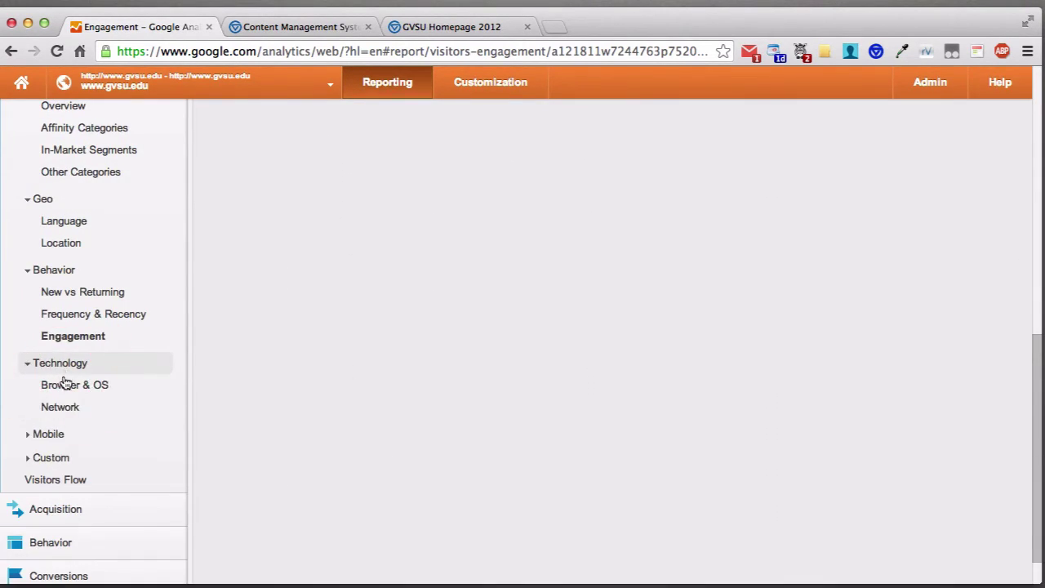
pyautogui.click(68, 385)
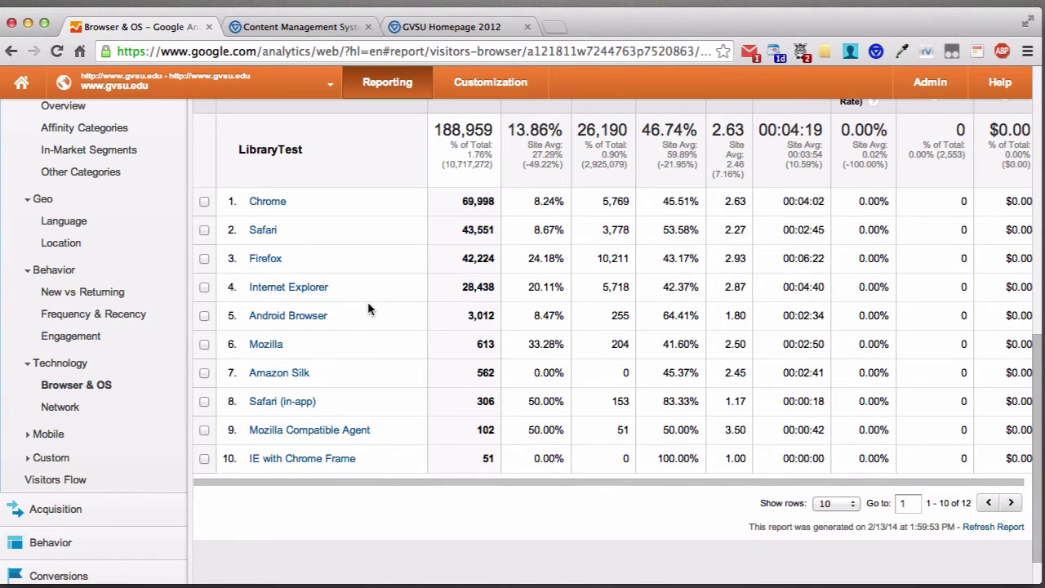
pyautogui.scroll(2, 392, 253)
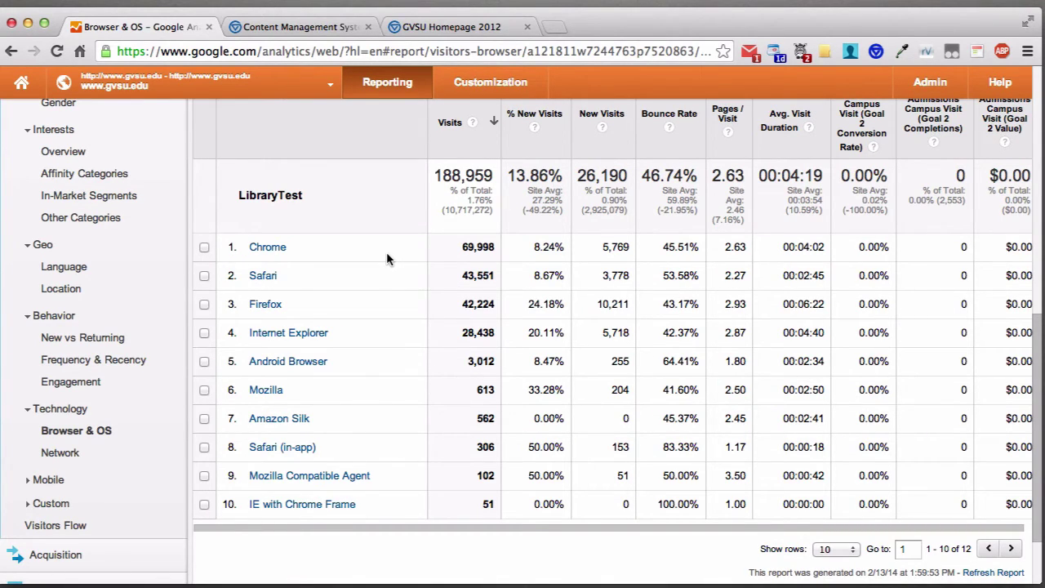
pyautogui.scroll(10, 386, 251)
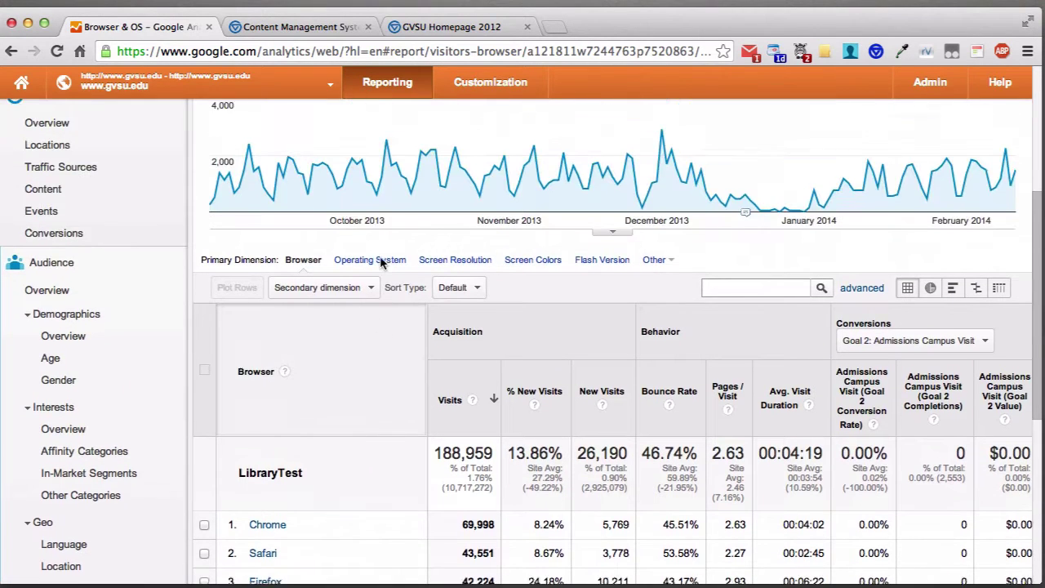
pyautogui.scroll(-5, 381, 263)
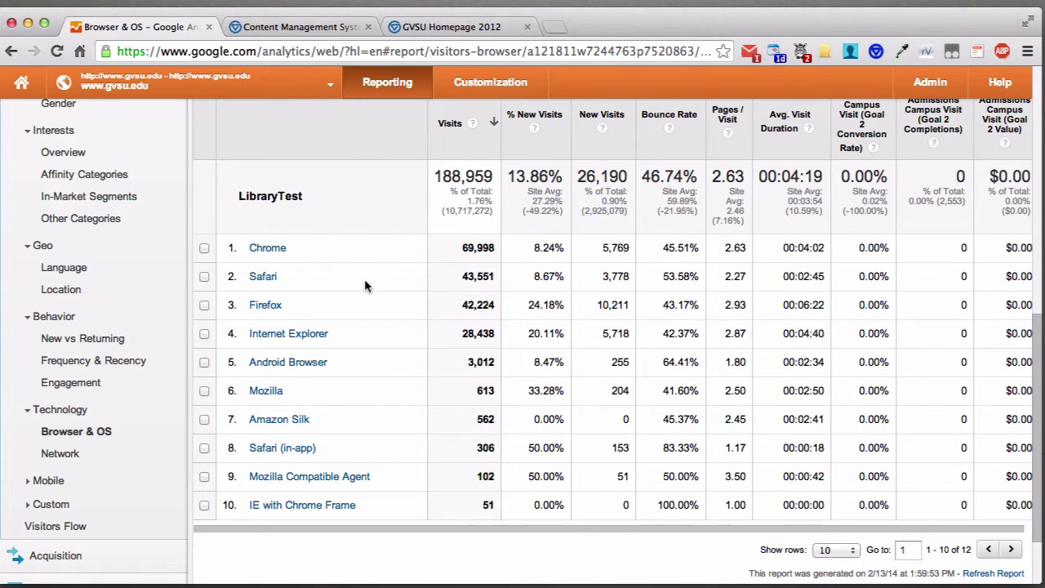
# Open the Mobile overview, examine visits by device category, and show their breakdown as a pie chart.
pyautogui.click(73, 483)
pyautogui.scroll(-1, 76, 489)
pyautogui.click(102, 467)
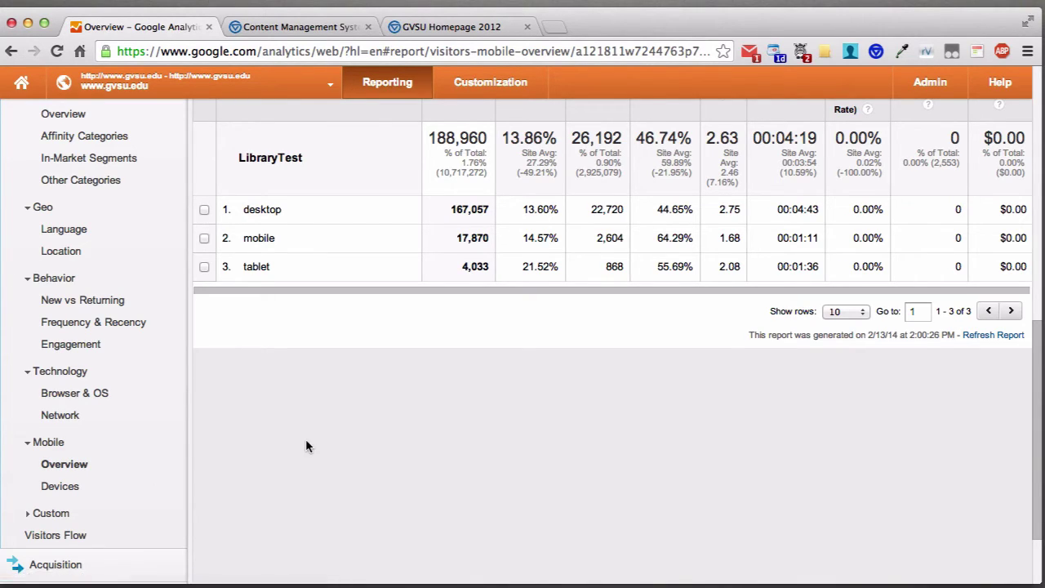
pyautogui.scroll(5, 359, 391)
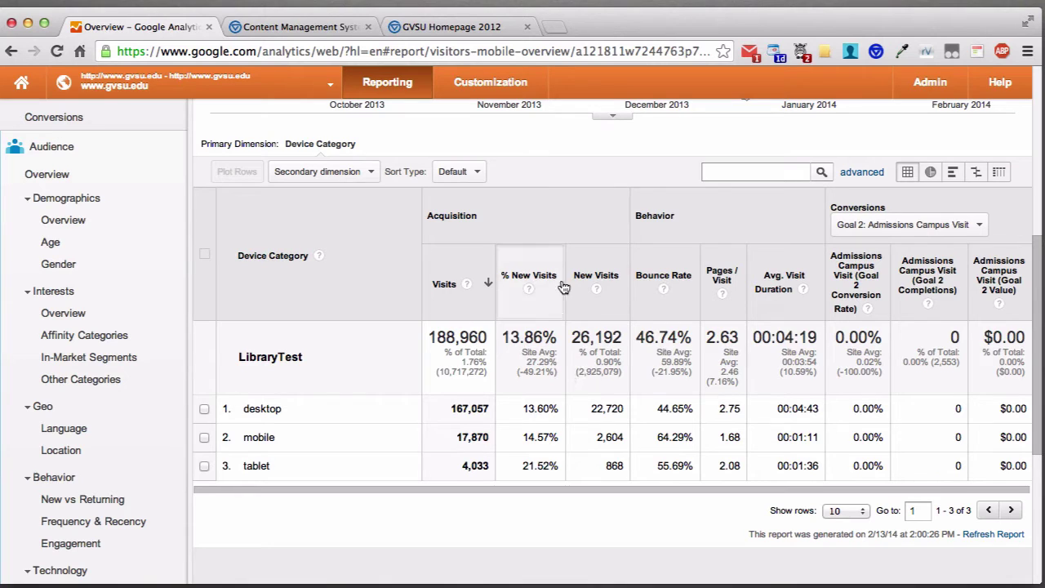
pyautogui.scroll(3, 492, 433)
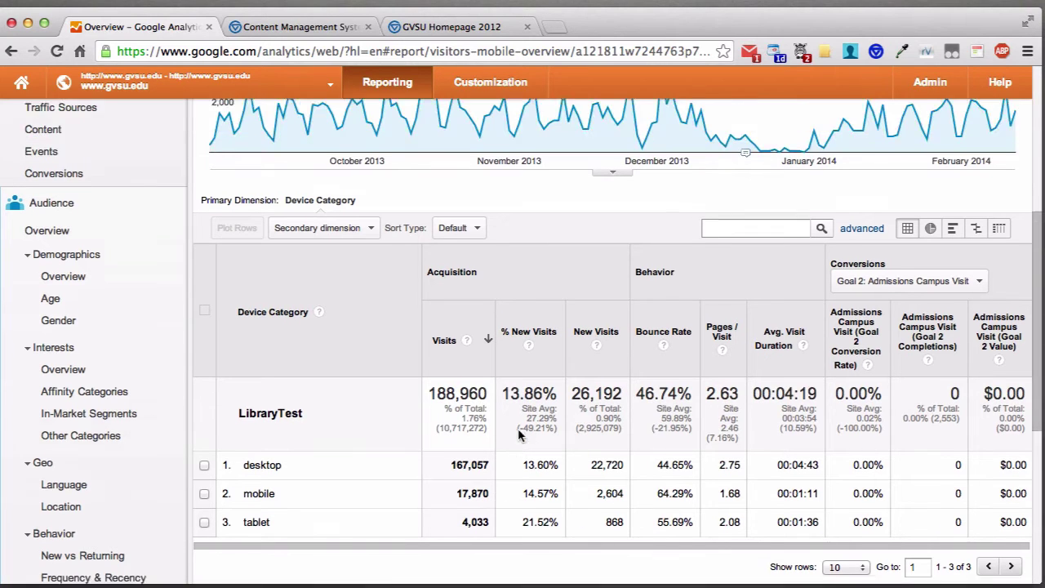
pyautogui.scroll(-2, 518, 435)
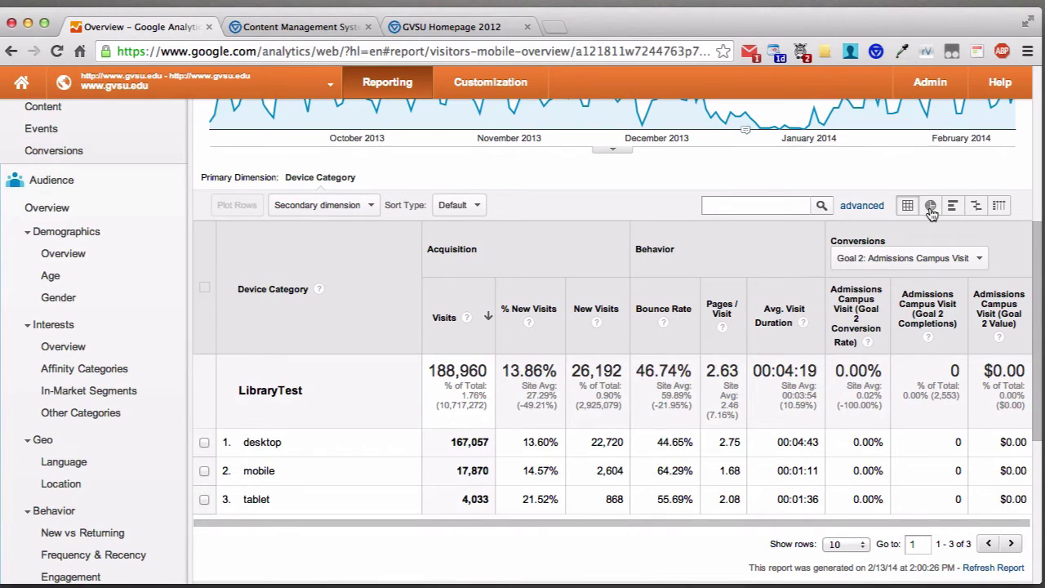
pyautogui.click(931, 207)
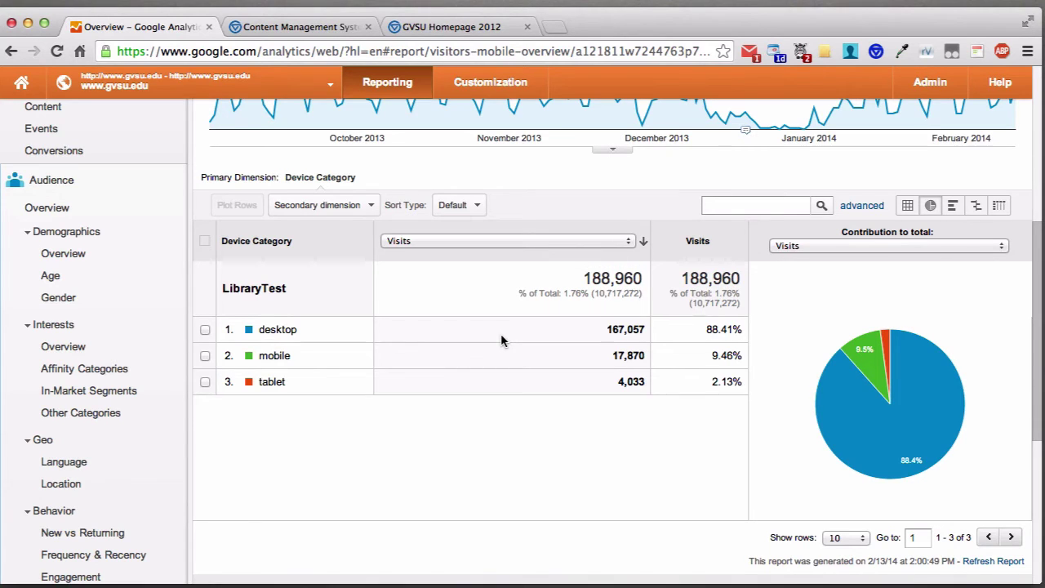
# Expand the audience's Custom report group, then open the Visitors Flow report and view its flow diagram.
pyautogui.scroll(-5, 419, 380)
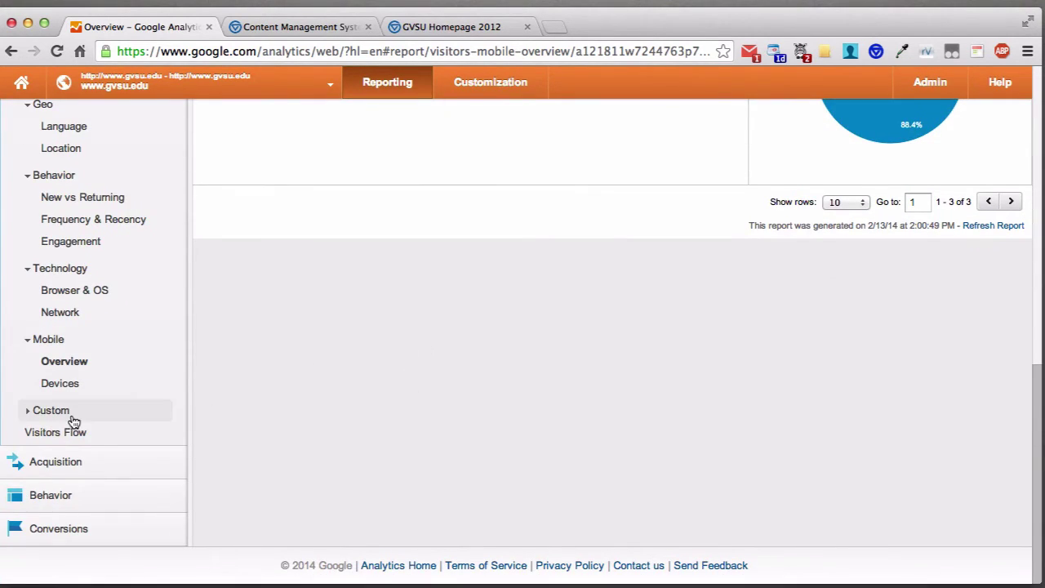
pyautogui.click(66, 411)
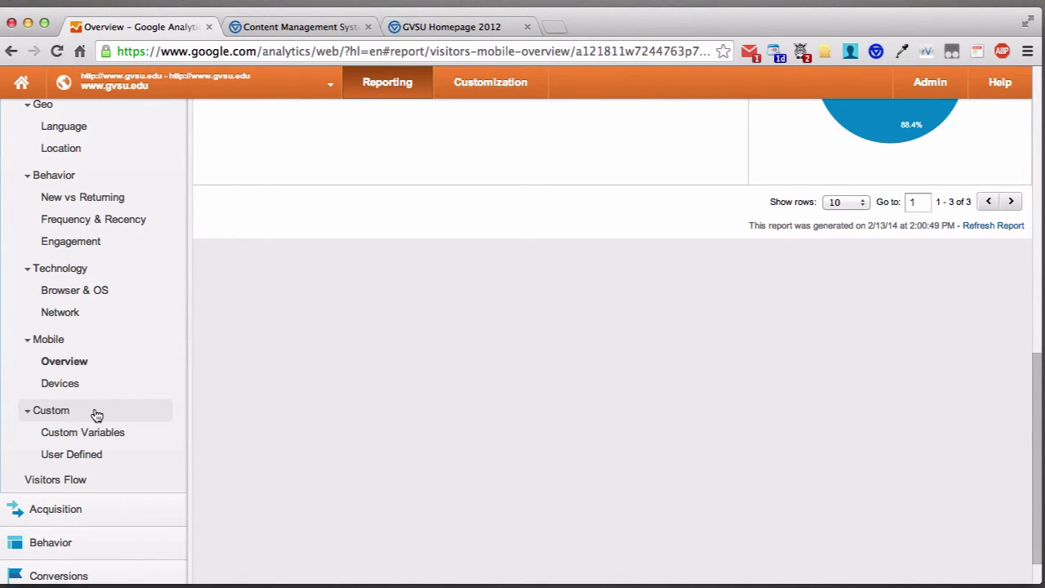
pyautogui.scroll(-2, 100, 416)
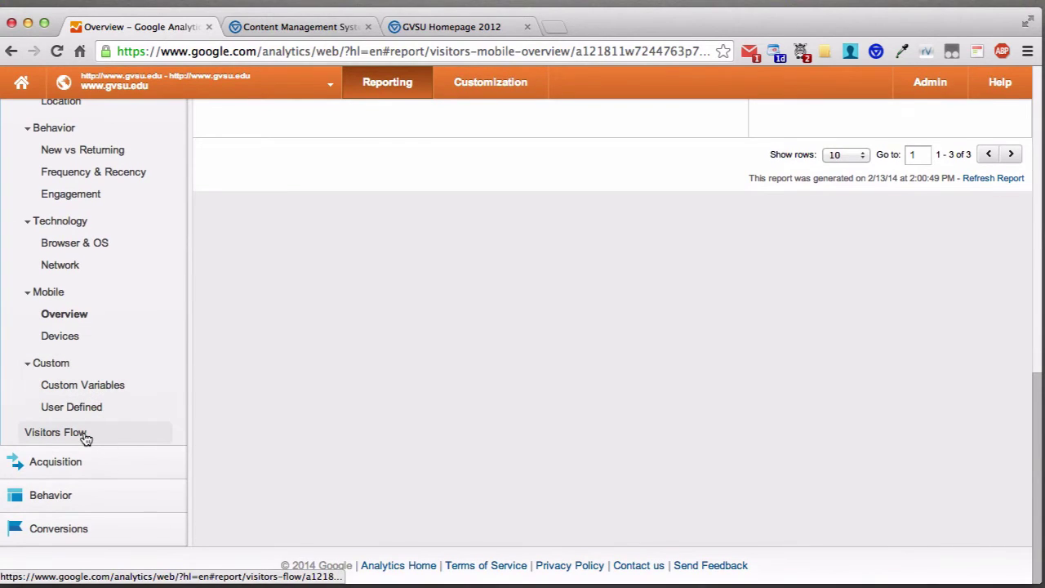
pyautogui.click(84, 434)
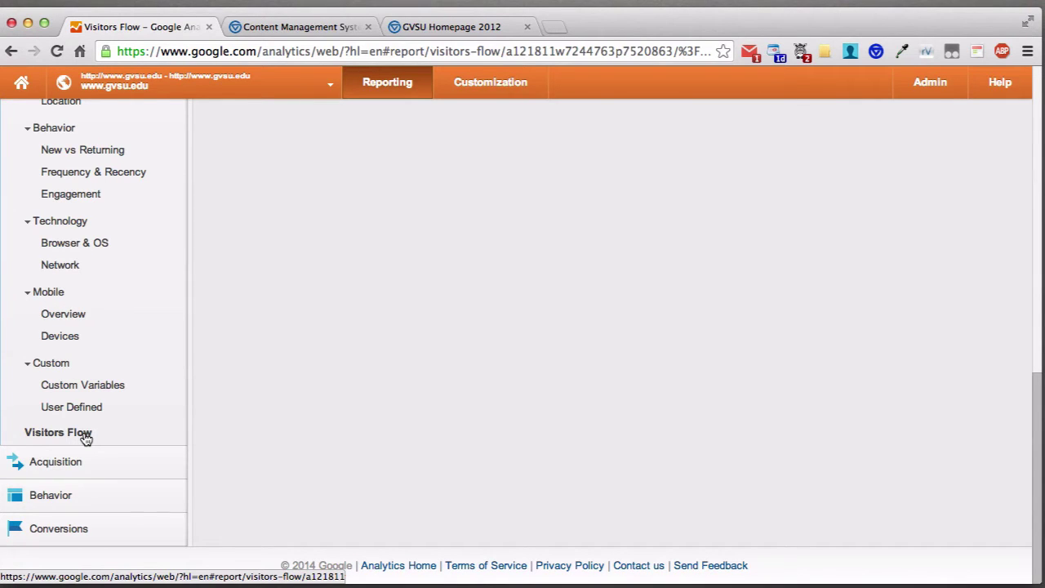
pyautogui.scroll(4, 490, 377)
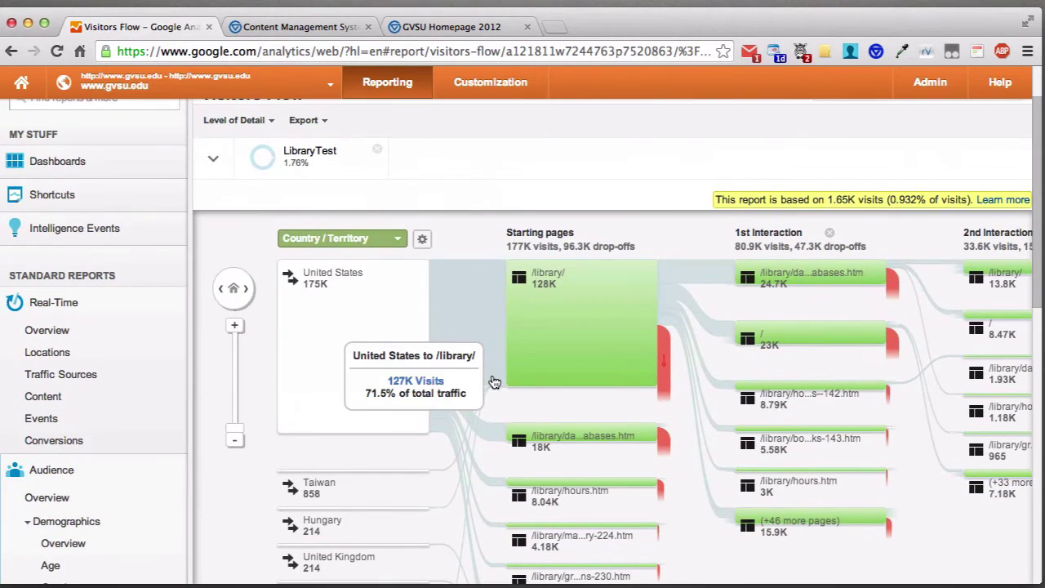
# Find "landing" among the Visitors Flow dimensions and set the flow's first dimension to Landing Page.
pyautogui.click(398, 242)
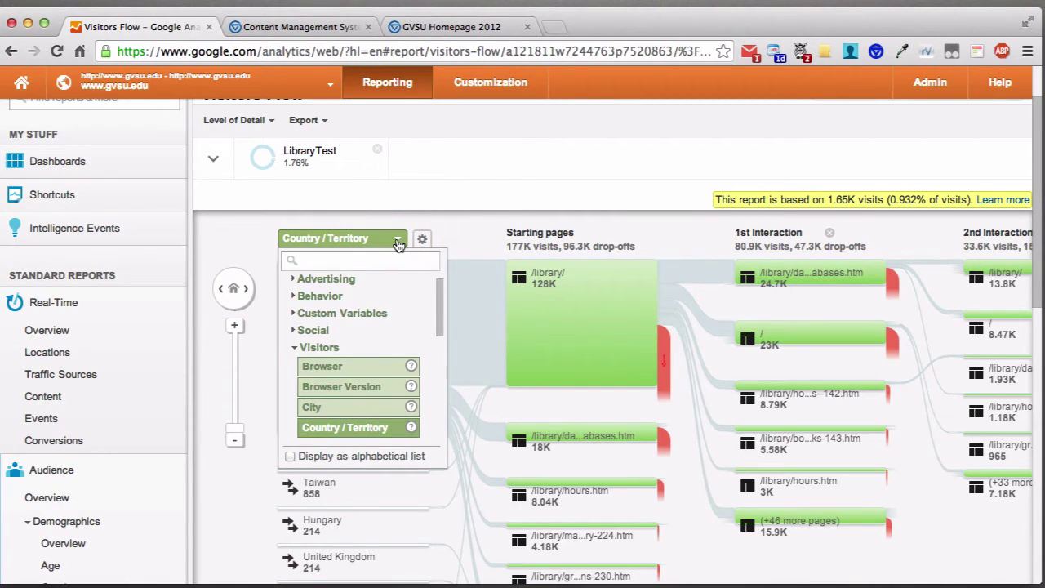
pyautogui.write('landing')
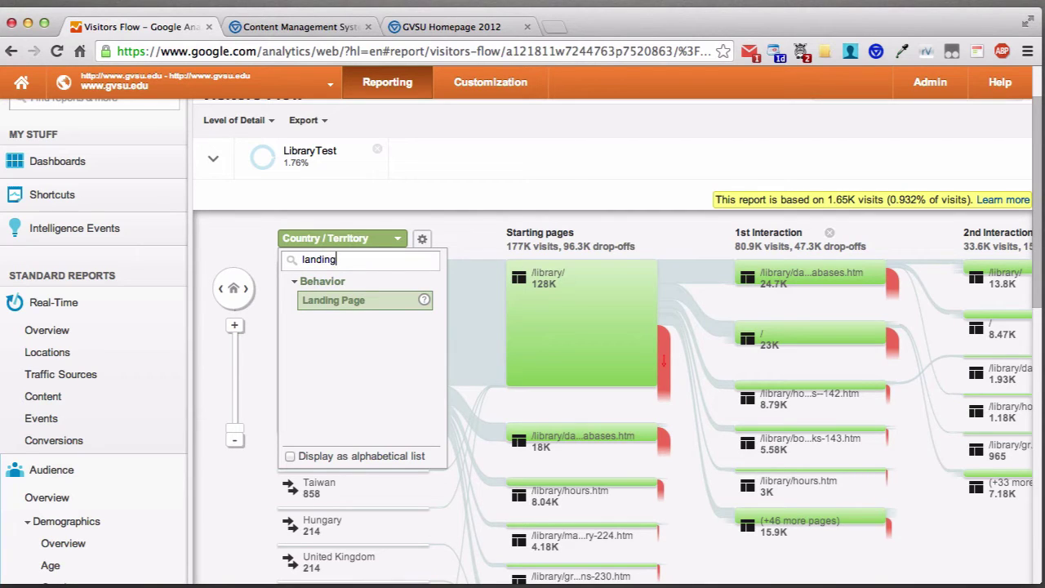
pyautogui.click(338, 302)
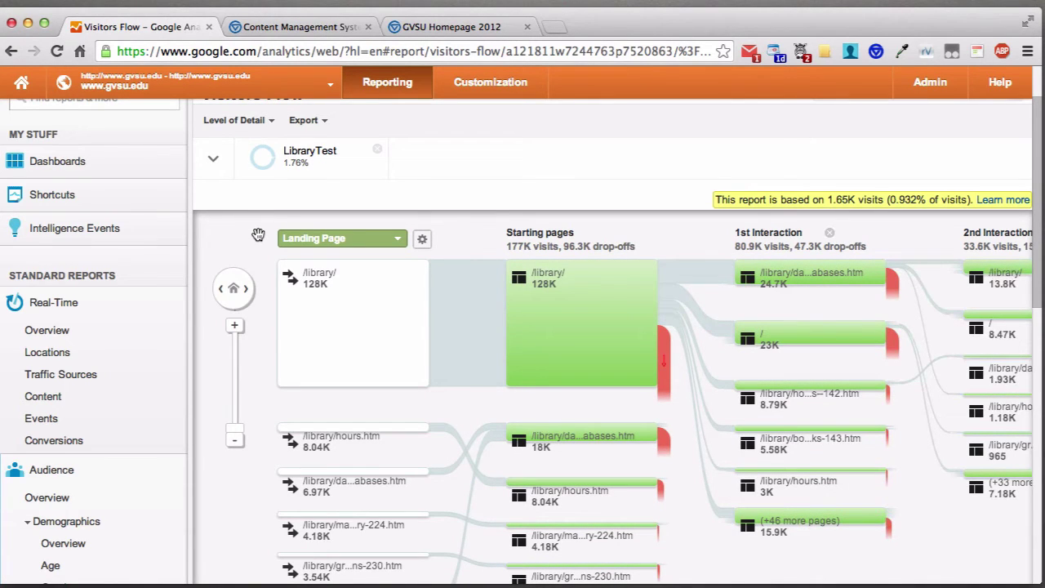
# Highlight the traffic through the /library/ starting page in the Visitors Flow diagram.
pyautogui.moveTo(561, 331)
pyautogui.rightClick(592, 322)
pyautogui.click(578, 286)
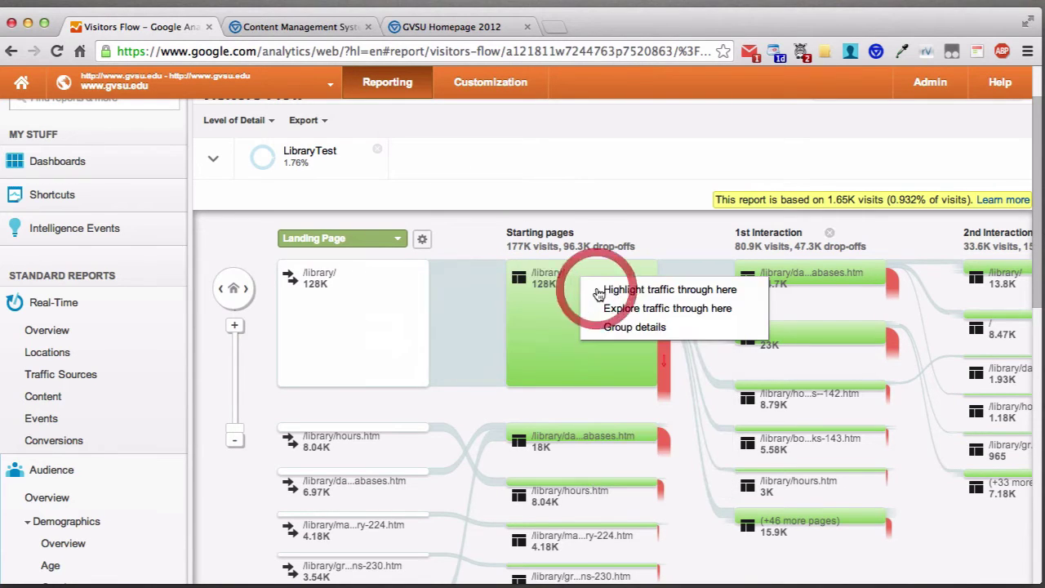
pyautogui.click(615, 301)
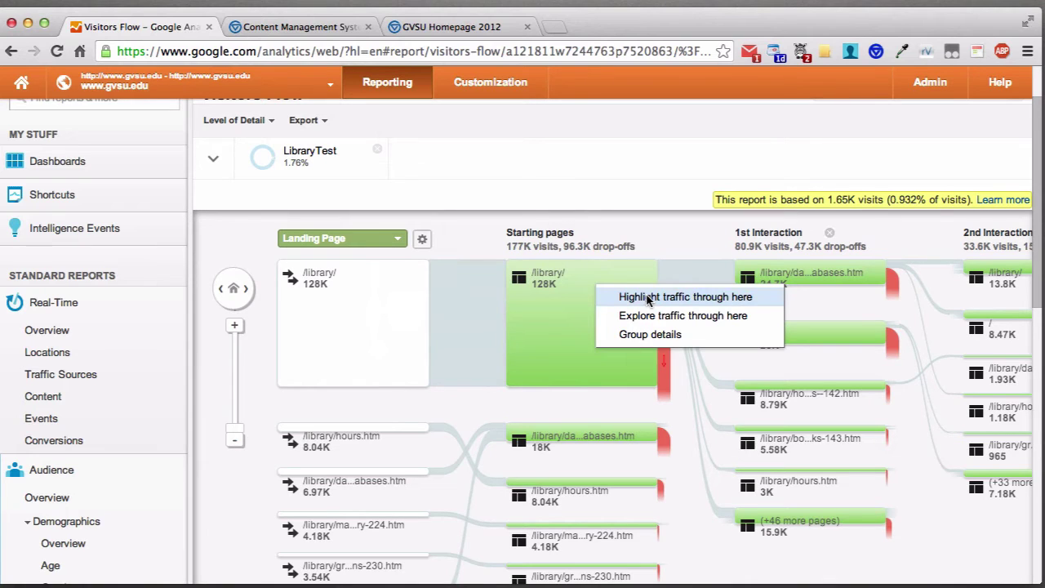
pyautogui.click(648, 298)
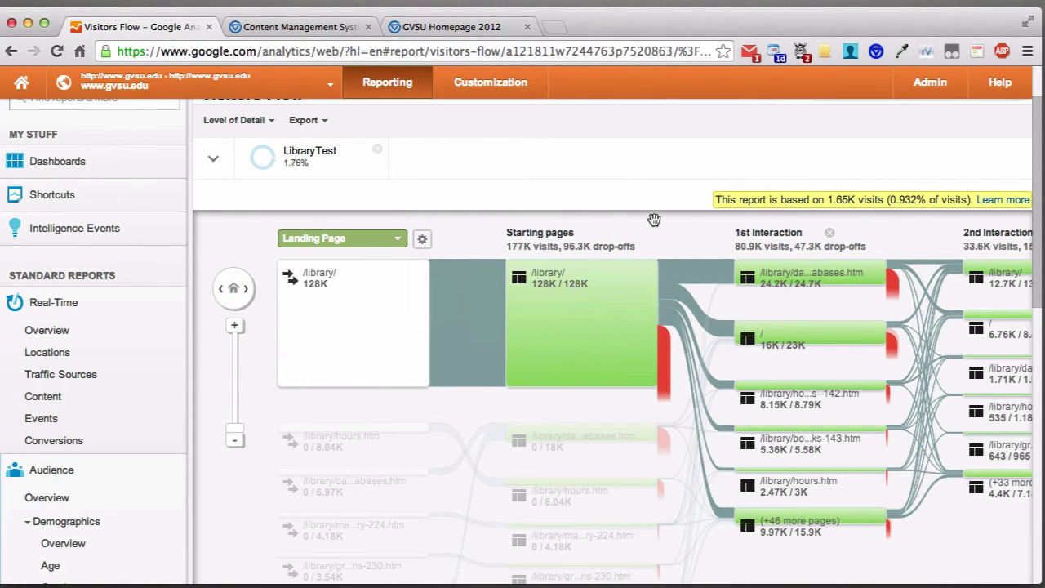
# Examine through traffic and drop-offs for the /library/ starting page and its main first-interaction pages in the Visitors Flow diagram.
pyautogui.scroll(-1, 653, 212)
pyautogui.moveTo(565, 252)
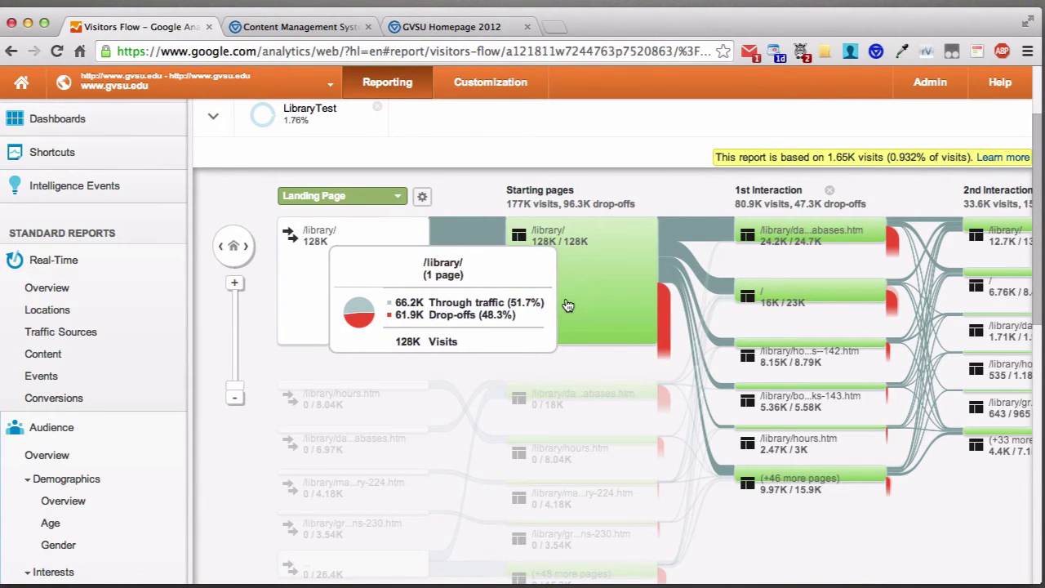
pyautogui.moveTo(788, 373)
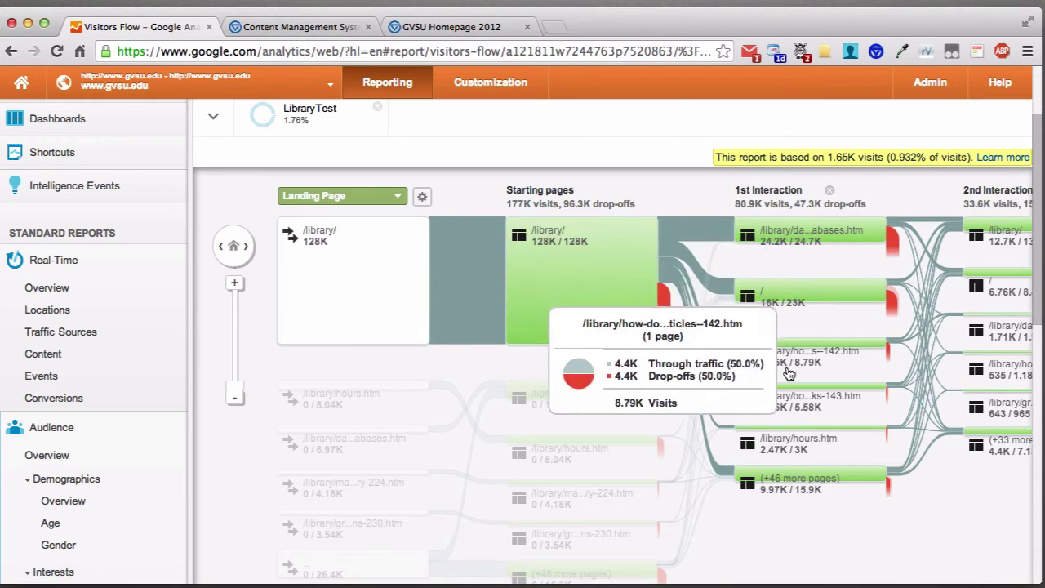
pyautogui.moveTo(760, 232)
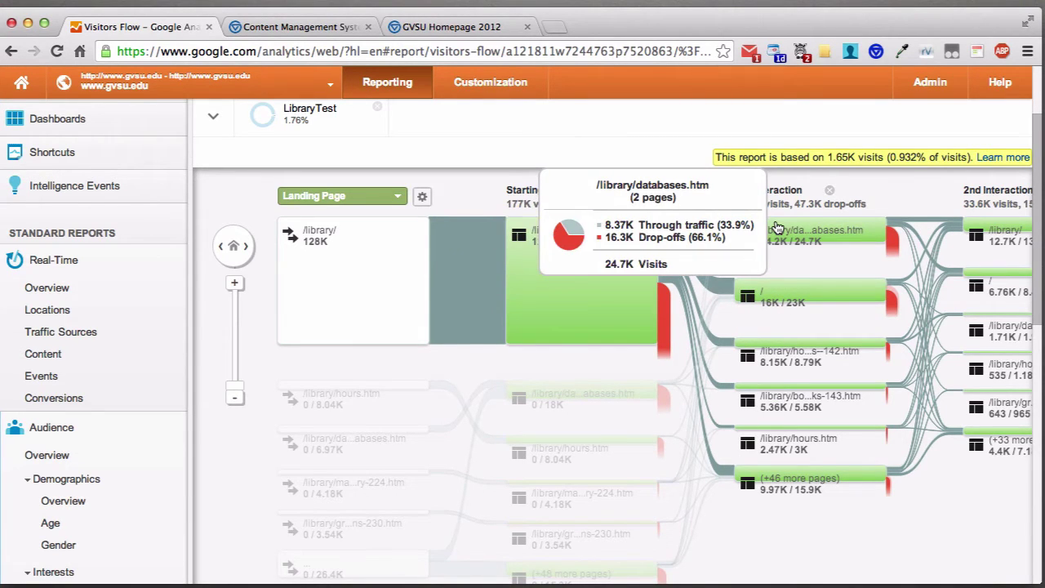
pyautogui.moveTo(788, 298)
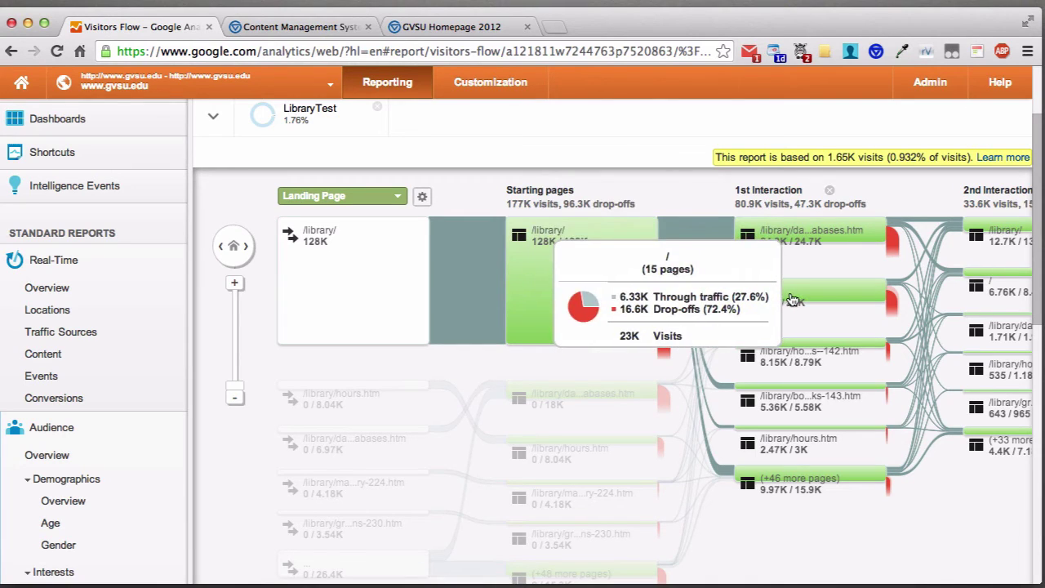
pyautogui.moveTo(795, 353)
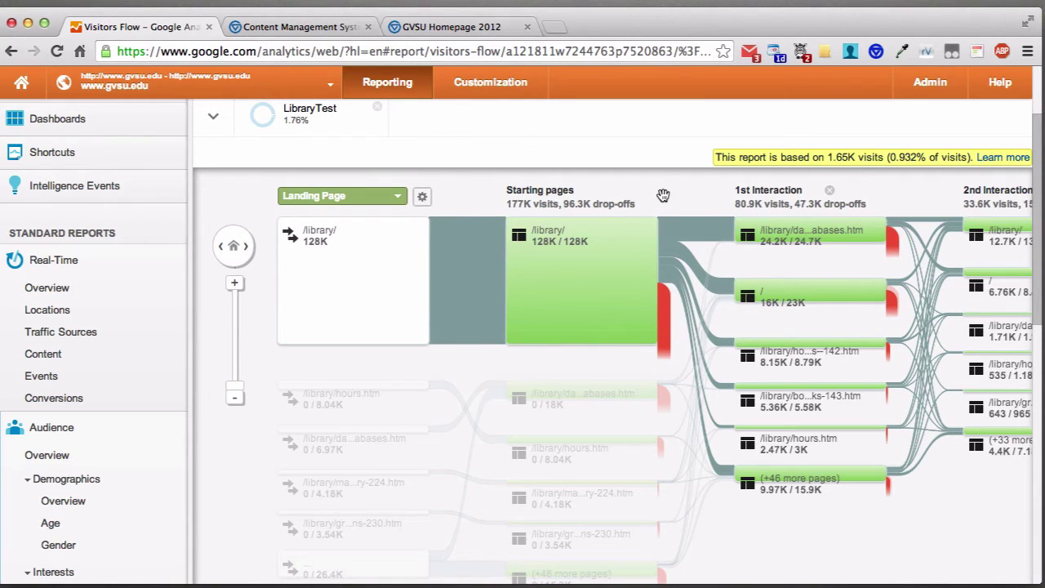
pyautogui.moveTo(613, 291)
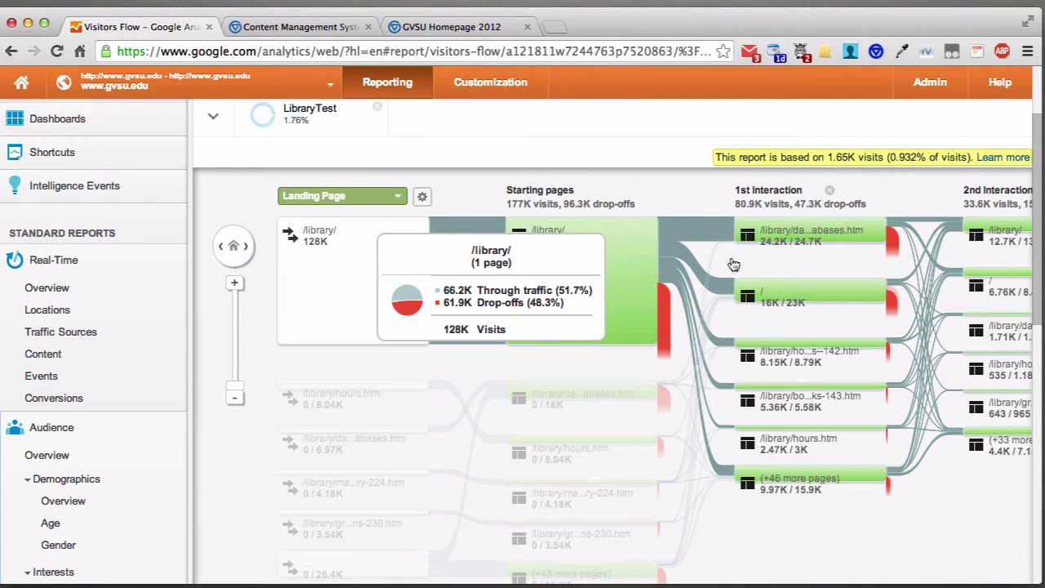
pyautogui.moveTo(840, 295)
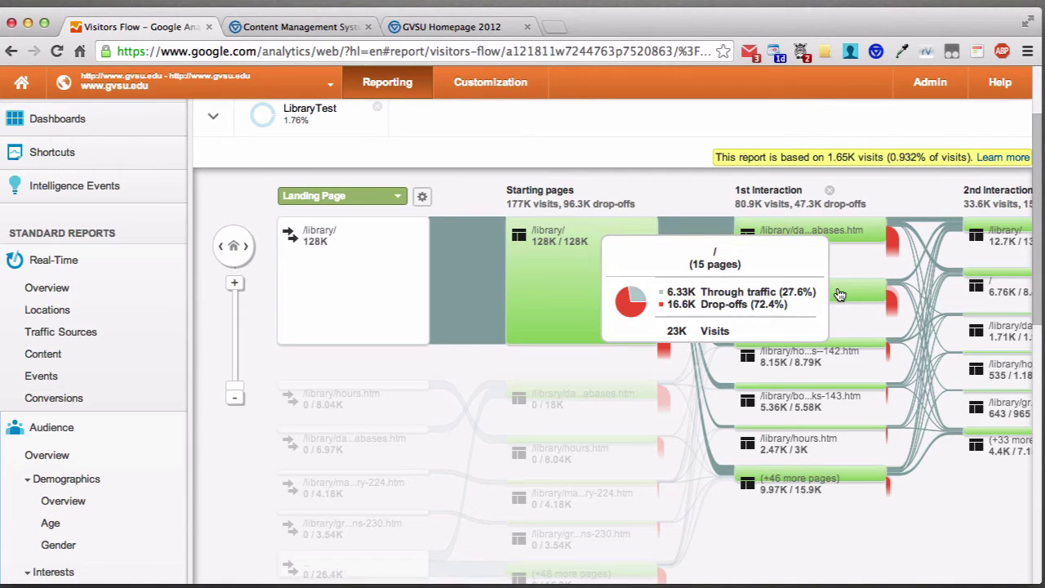
pyautogui.moveTo(859, 249)
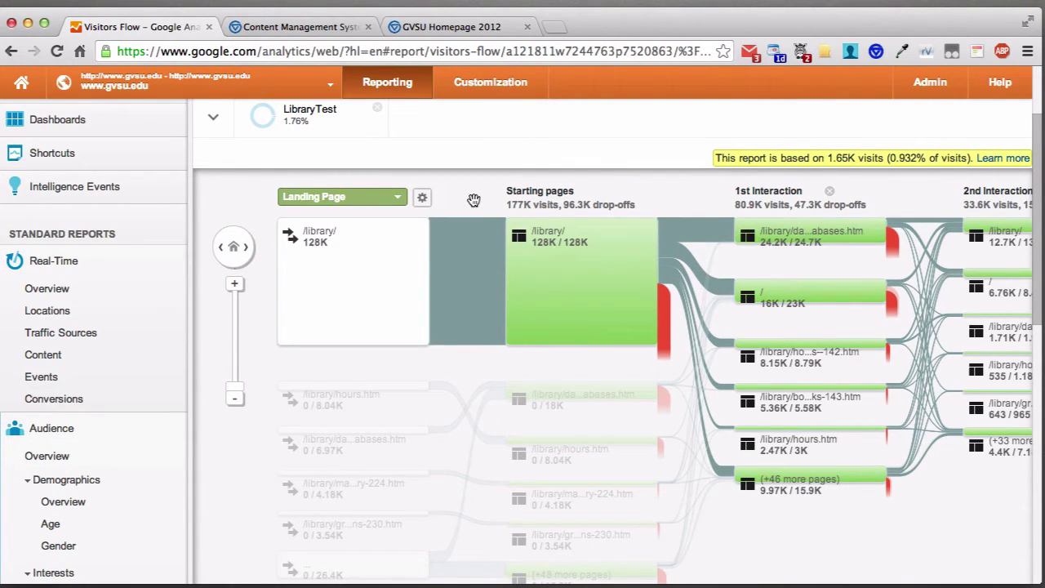
pyautogui.scroll(-10, 128, 327)
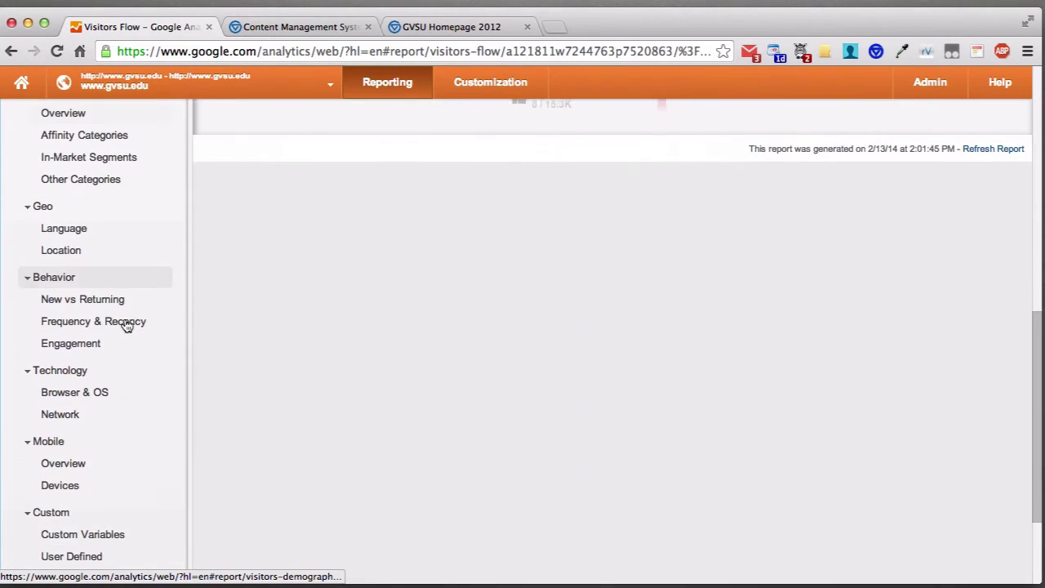
pyautogui.scroll(-3, 127, 325)
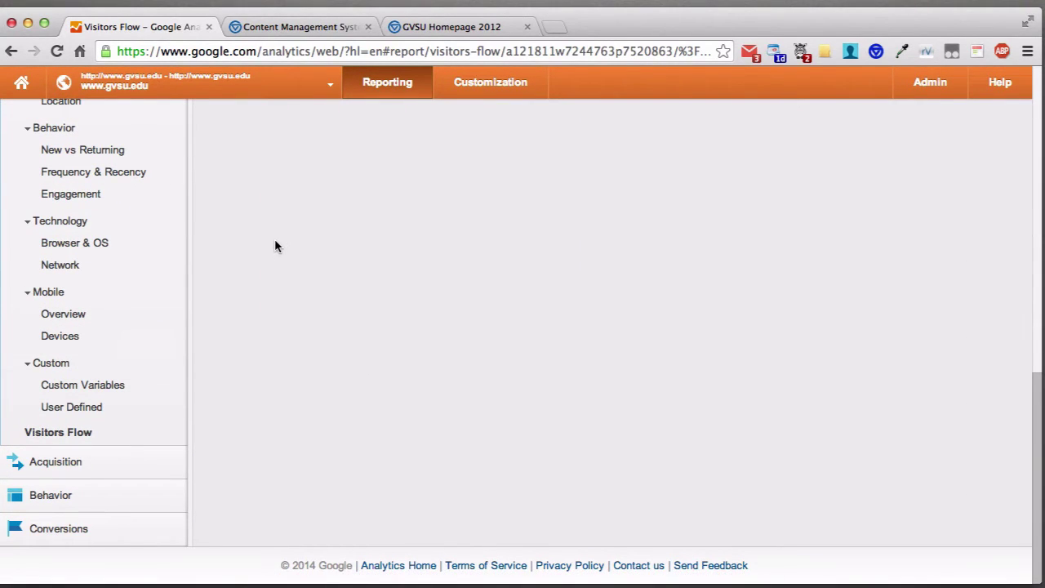
pyautogui.scroll(5, 274, 242)
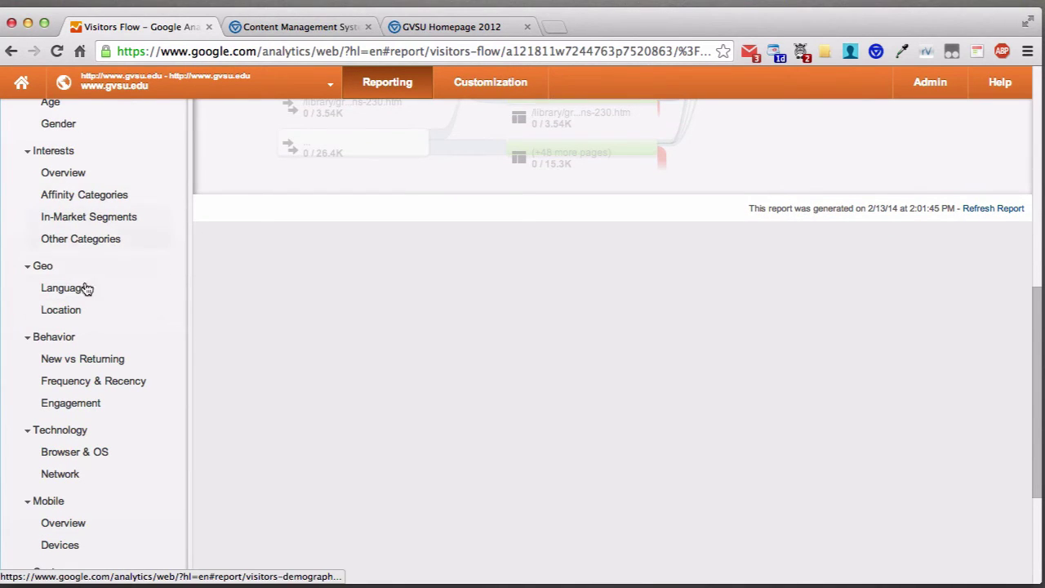
pyautogui.scroll(-5, 112, 299)
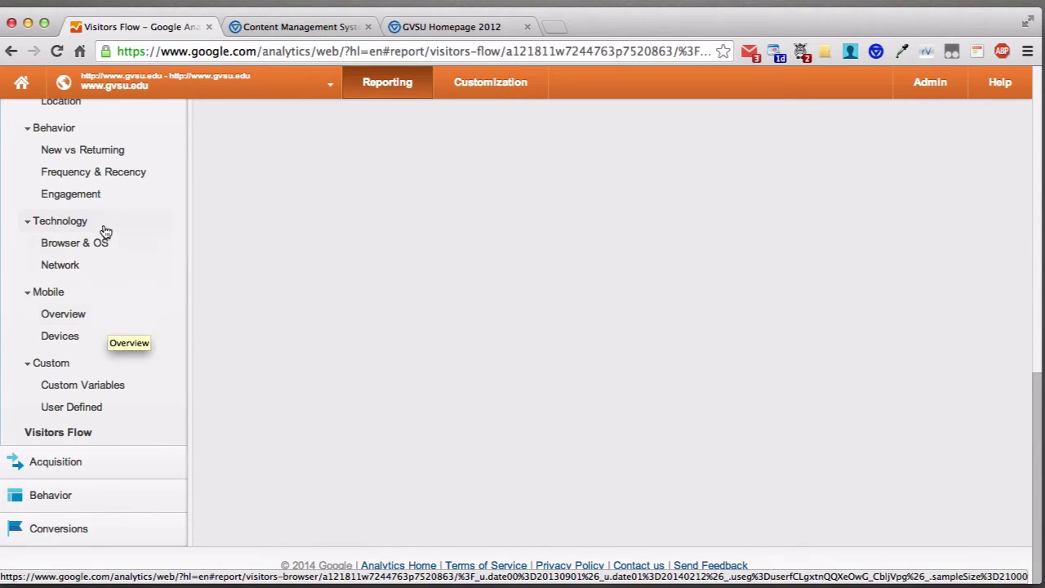
pyautogui.scroll(3, 114, 214)
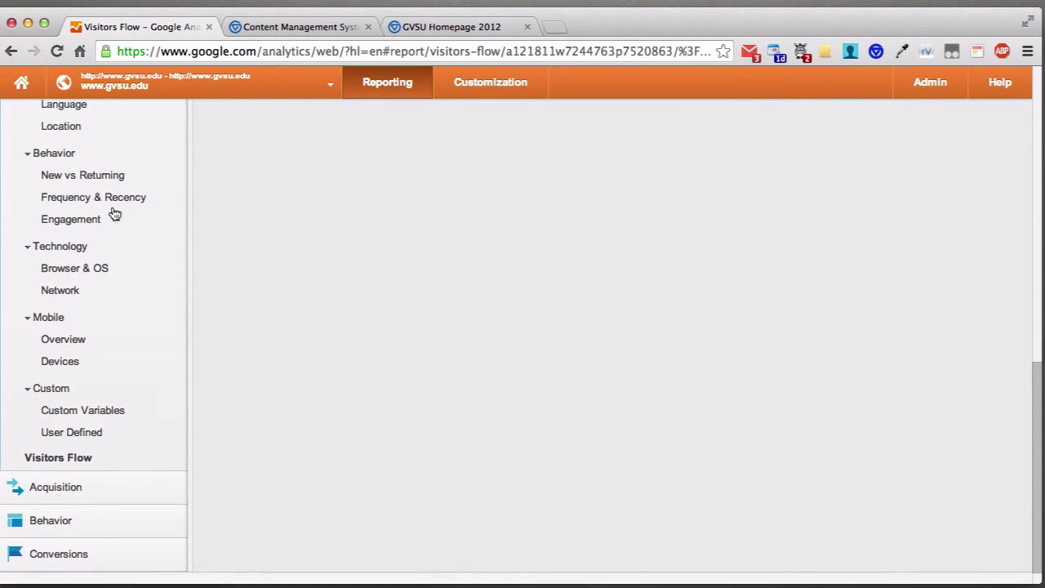
# Search the reports for "mobil" and open the audience's Mobile Overview report.
pyautogui.scroll(10, 114, 214)
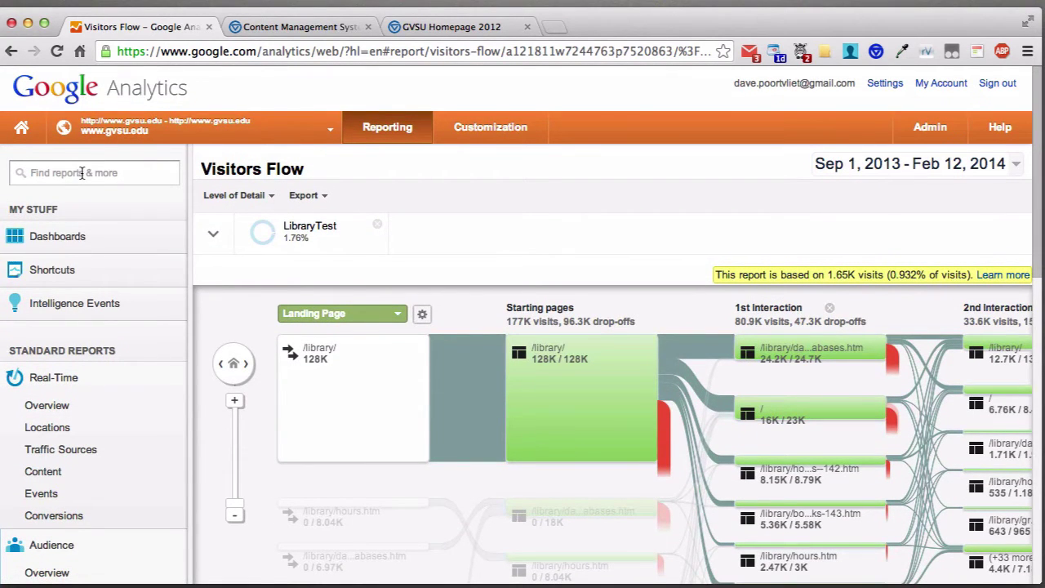
pyautogui.click(80, 173)
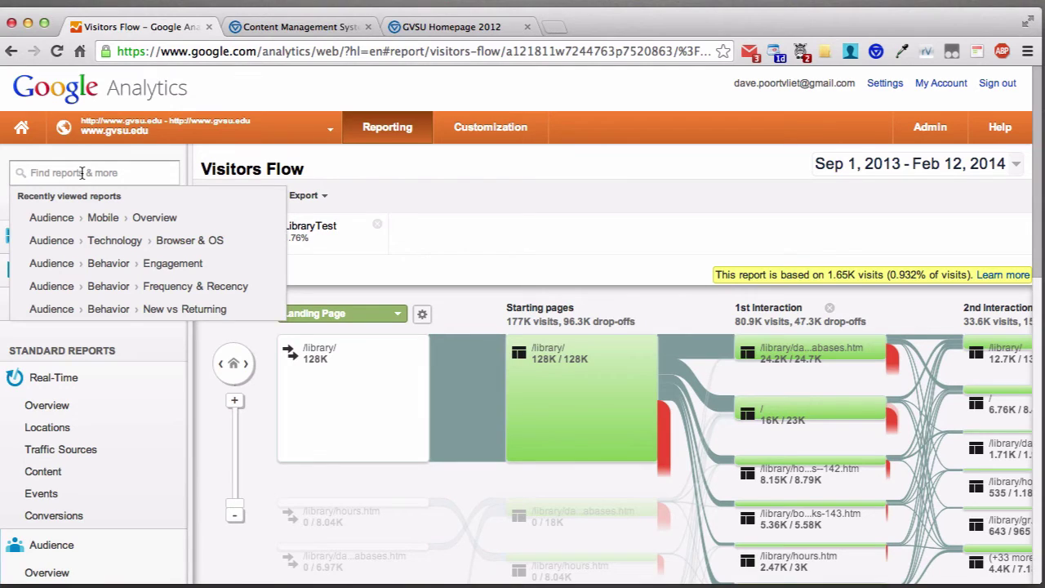
pyautogui.write('mobil')
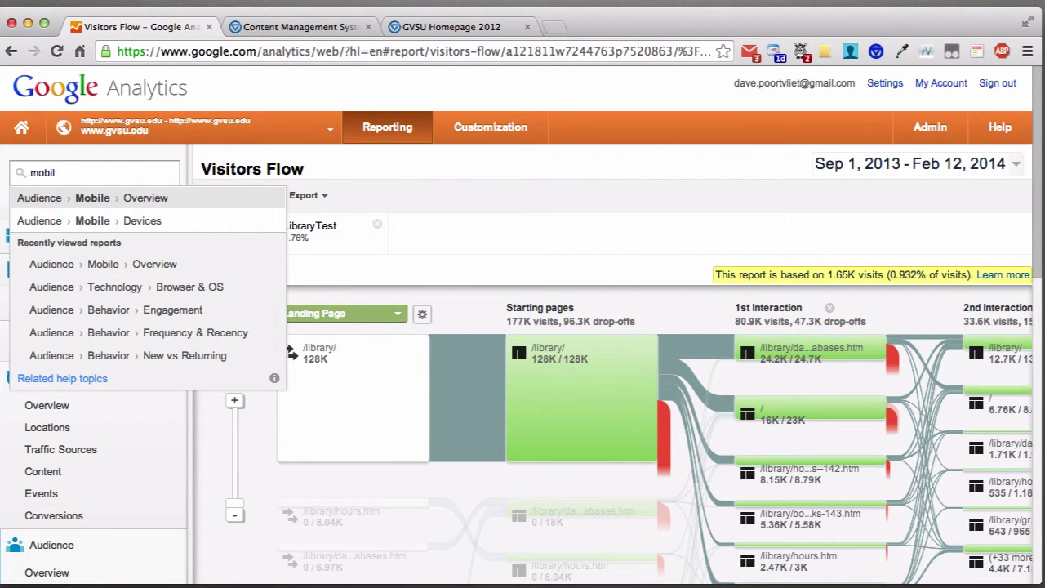
pyautogui.click(146, 200)
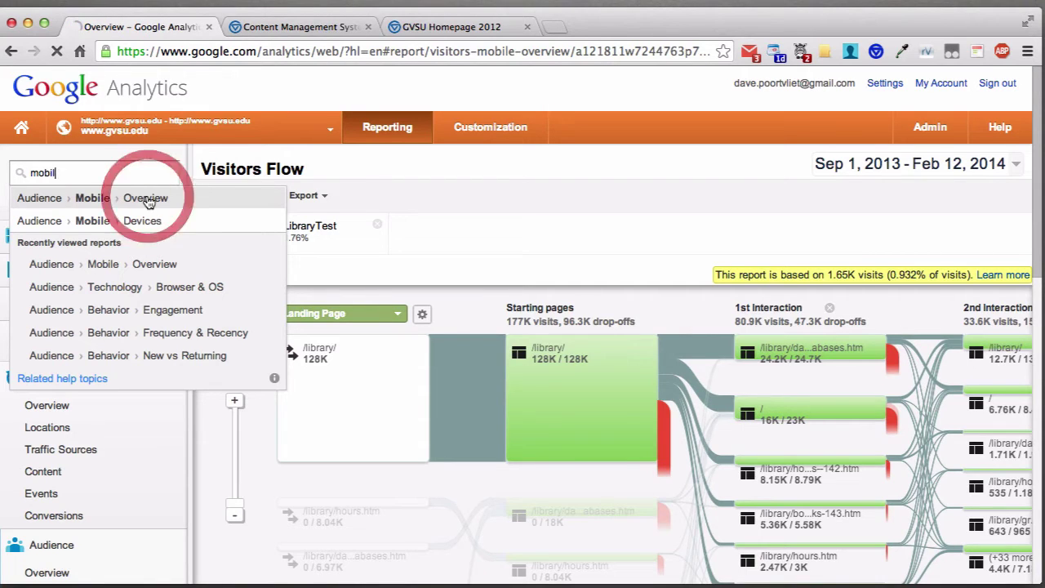
# Show the Mobile Overview's visits by device category as a pie chart.
pyautogui.scroll(-5, 417, 371)
pyautogui.scroll(-2, 340, 384)
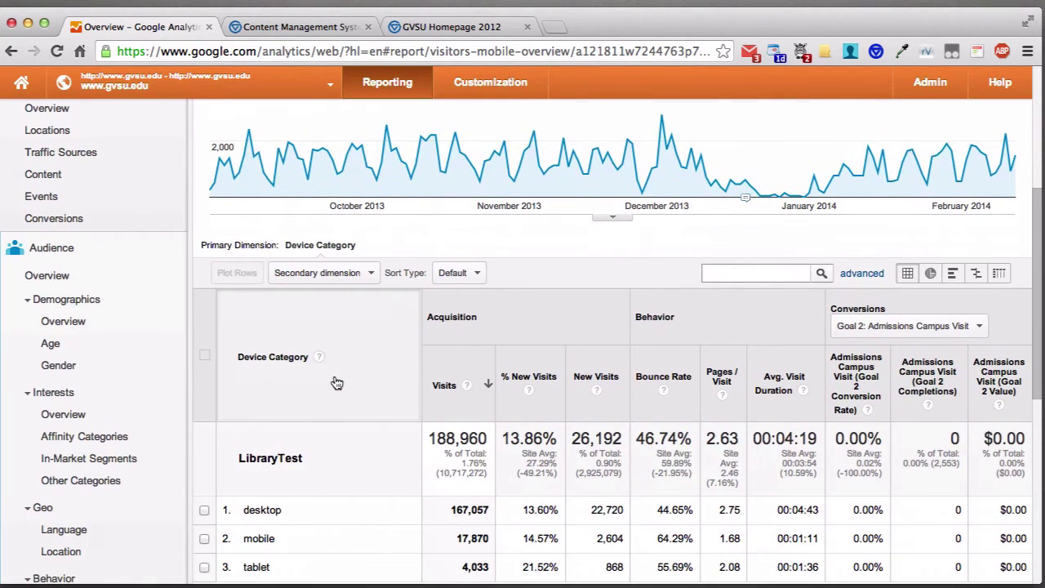
pyautogui.click(930, 274)
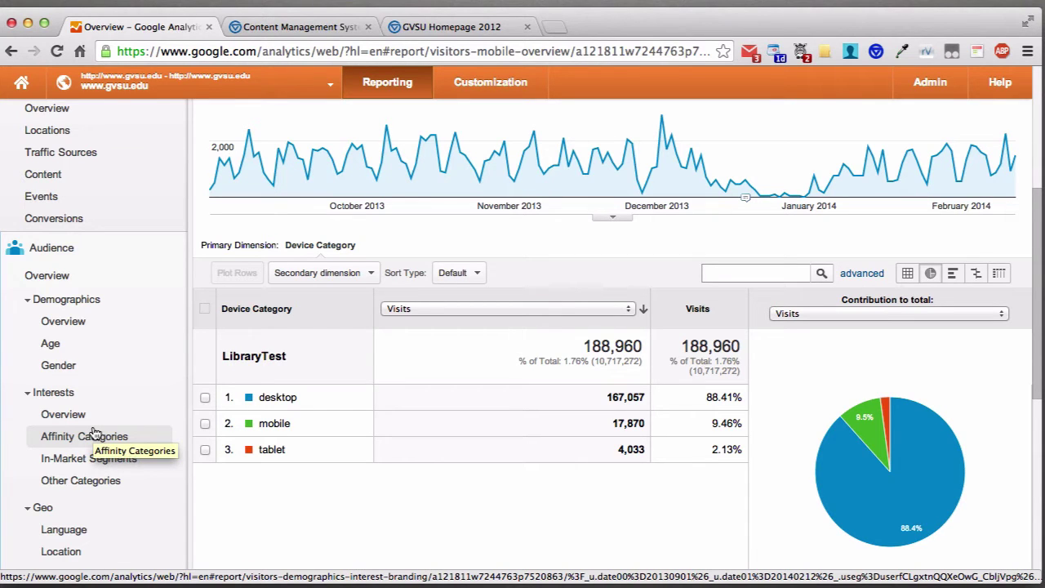
pyautogui.scroll(5, 105, 361)
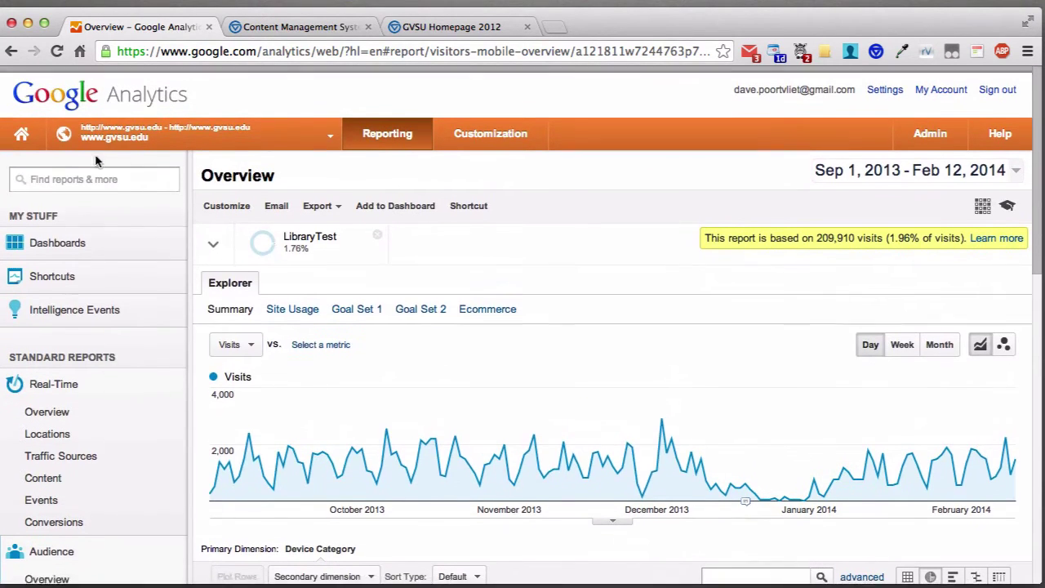
pyautogui.click(104, 174)
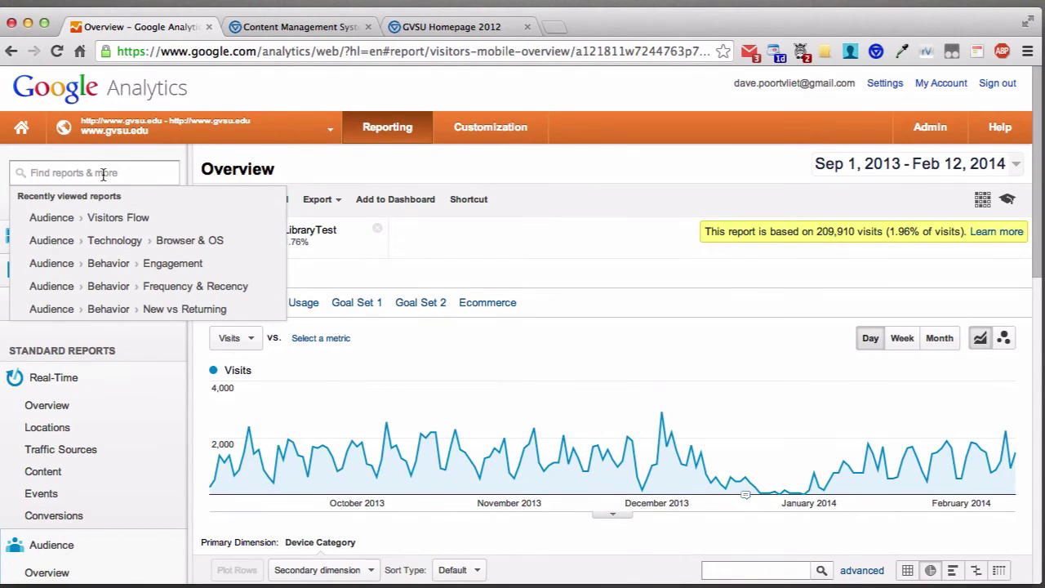
pyautogui.click(196, 162)
# Expand the Acquisition report group and open its Overview to view the top channels for the LibraryTest segment.
pyautogui.scroll(-15, 183, 201)
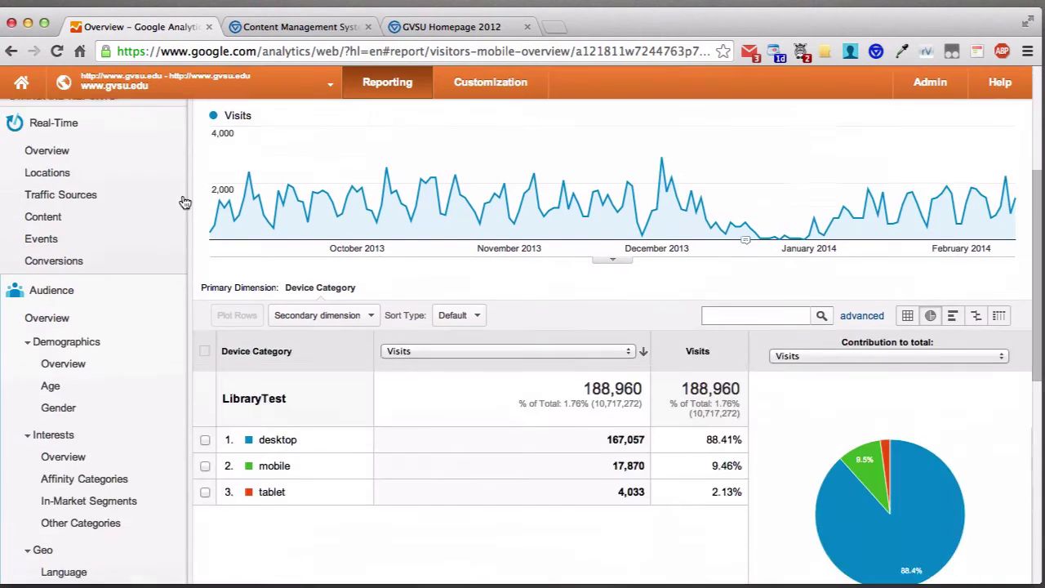
pyautogui.scroll(-1, 187, 203)
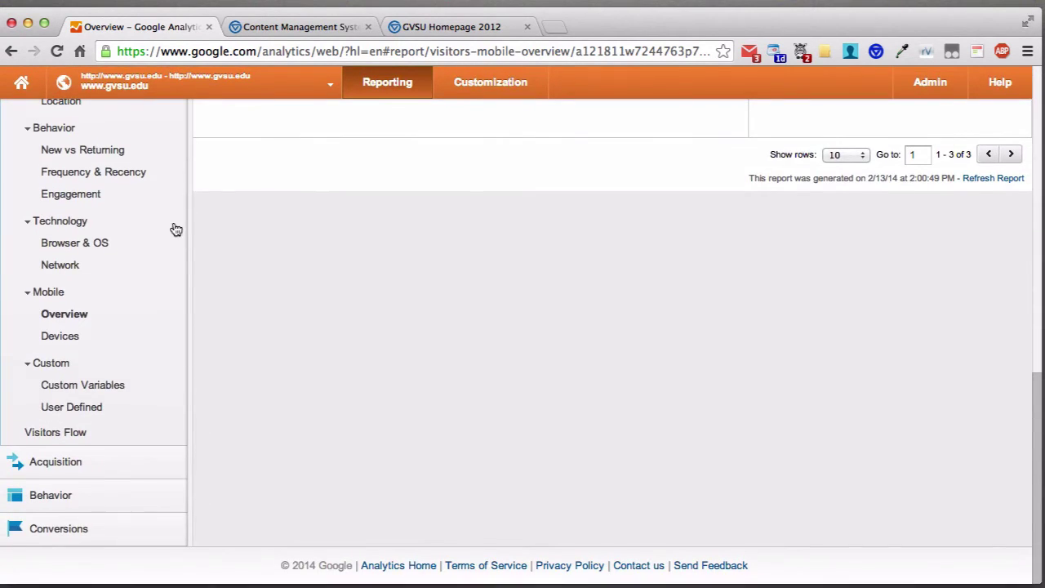
pyautogui.click(94, 469)
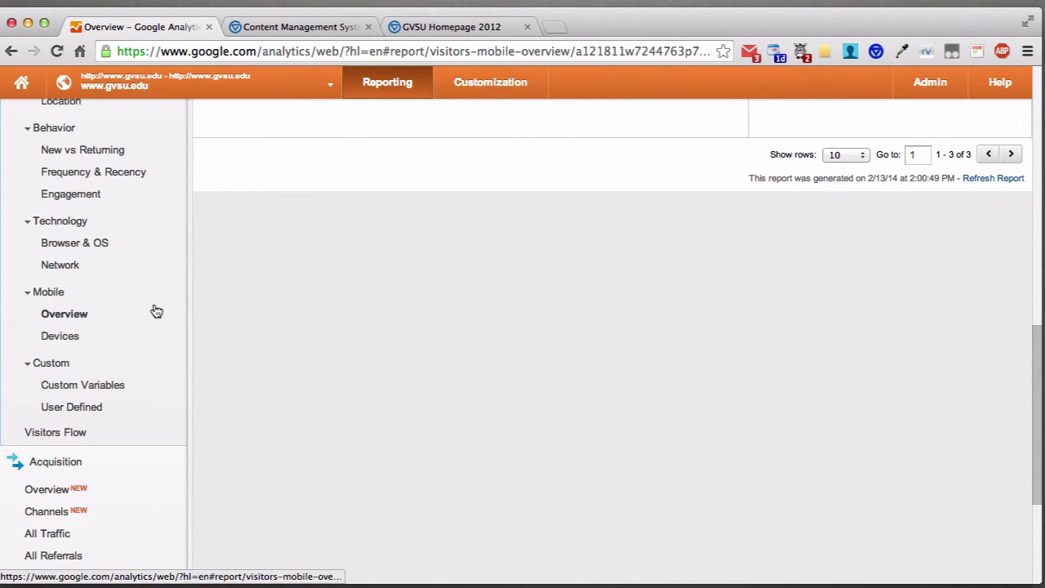
pyautogui.scroll(-5, 155, 311)
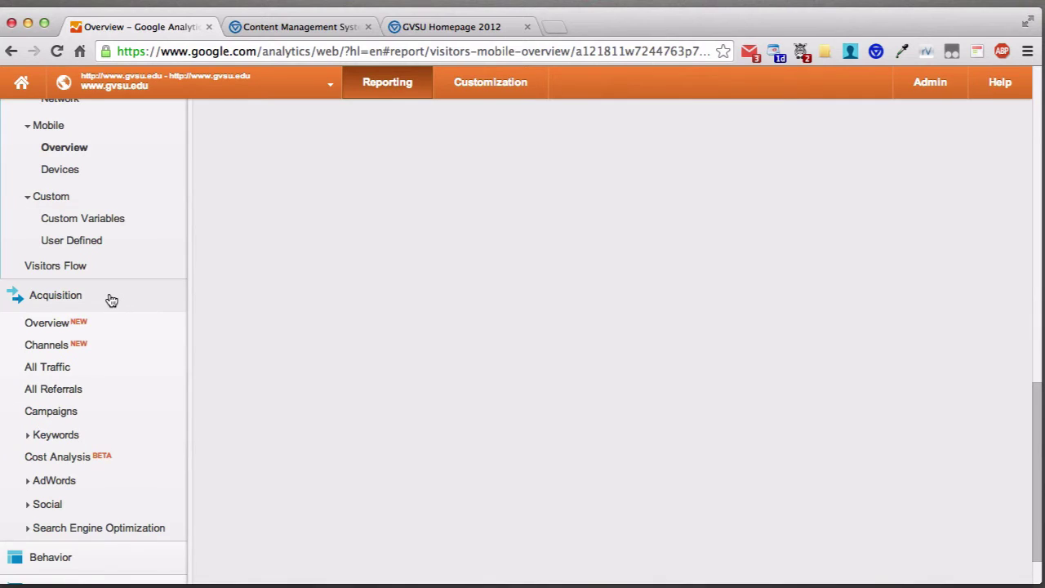
pyautogui.click(85, 331)
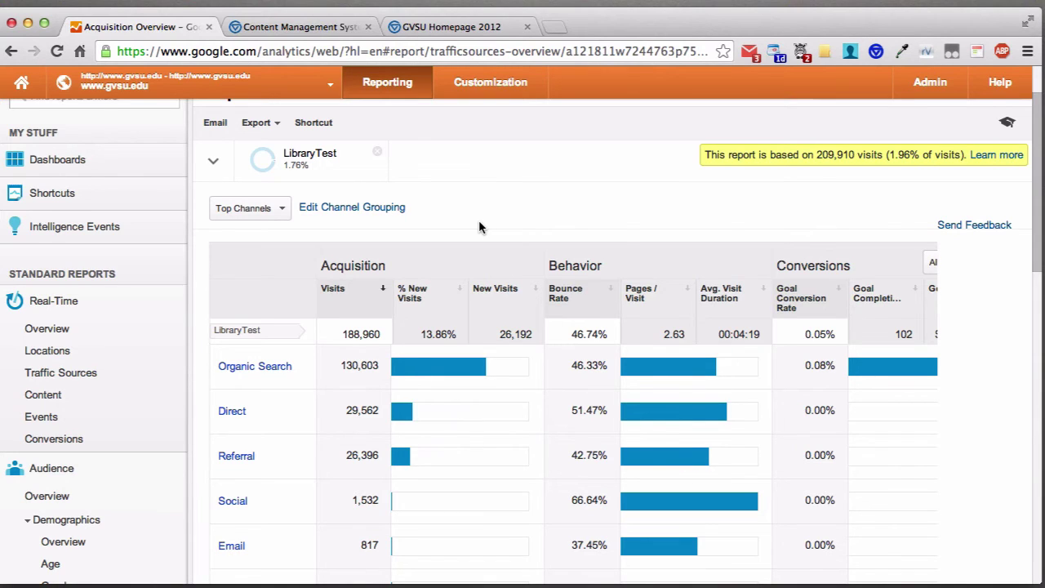
pyautogui.scroll(2, 479, 228)
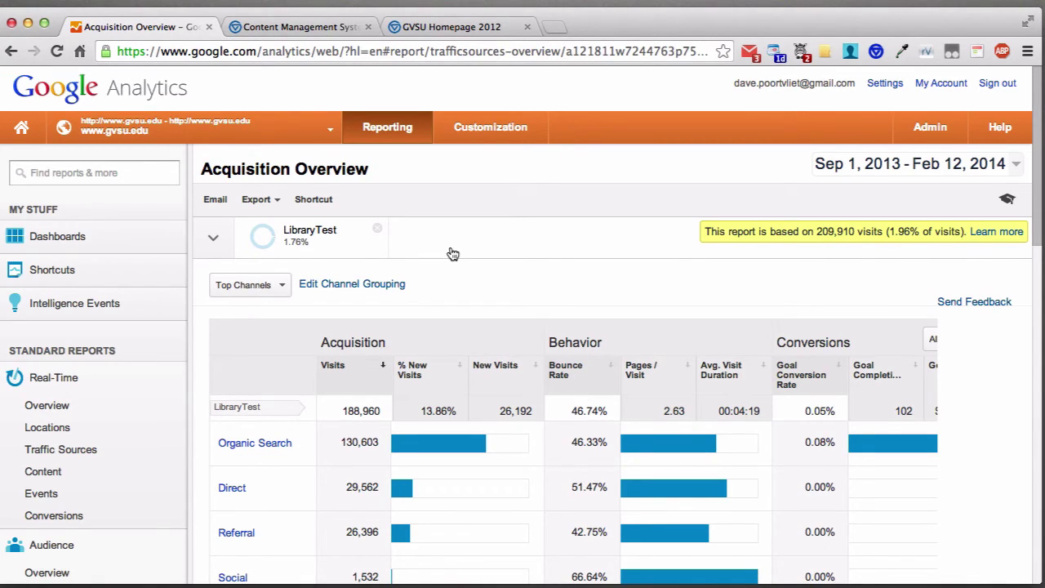
# Open the Acquisition Channels report and examine the visits for each default channel grouping.
pyautogui.scroll(-3, 452, 254)
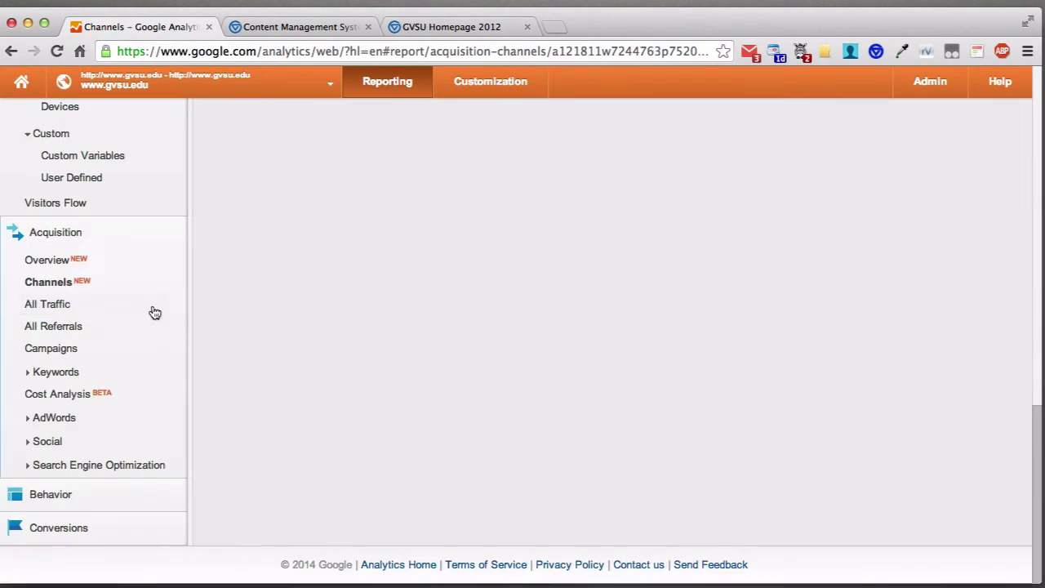
pyautogui.click(71, 286)
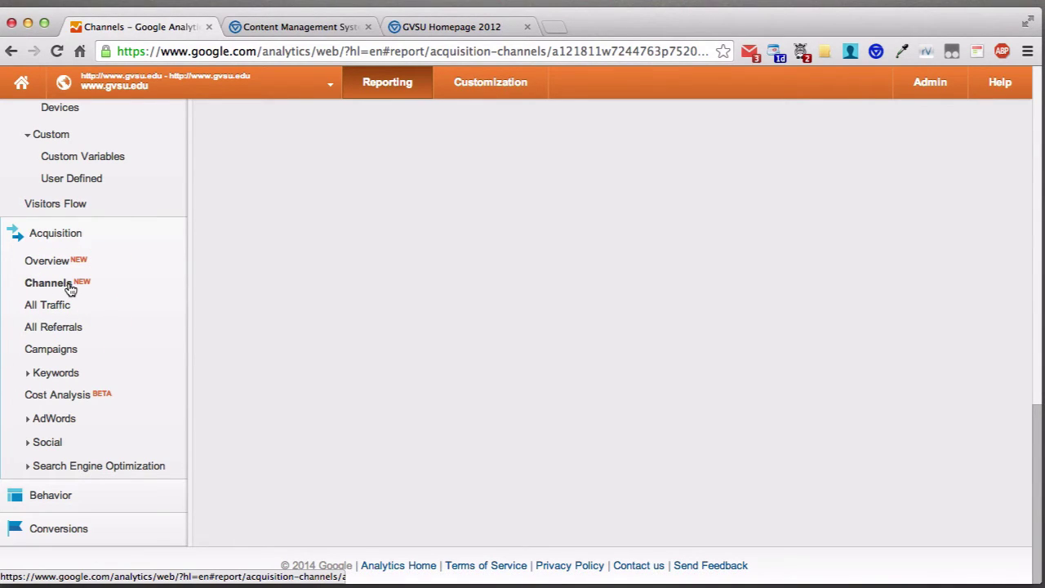
pyautogui.scroll(5, 396, 302)
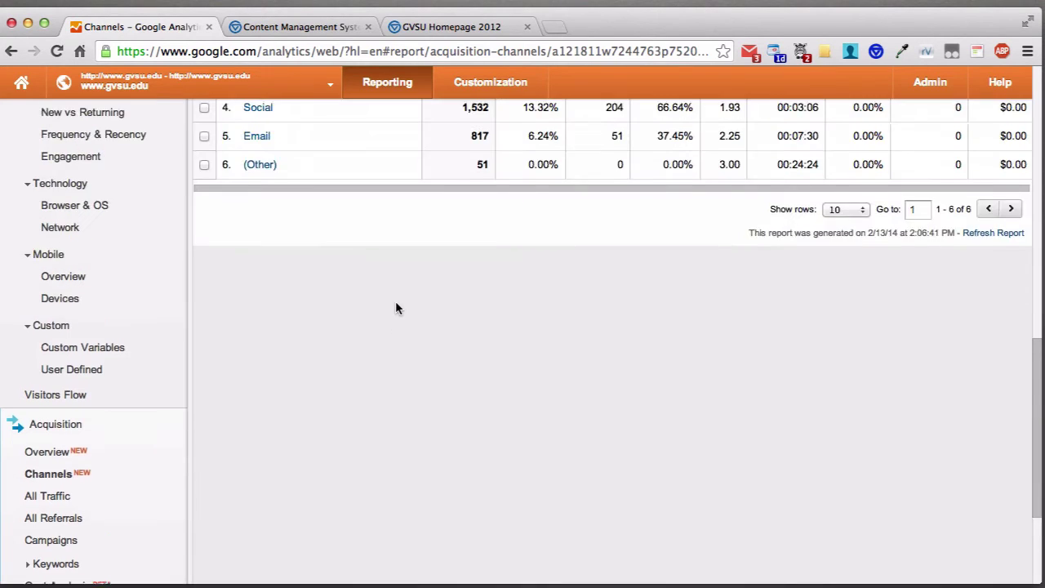
pyautogui.scroll(2, 395, 304)
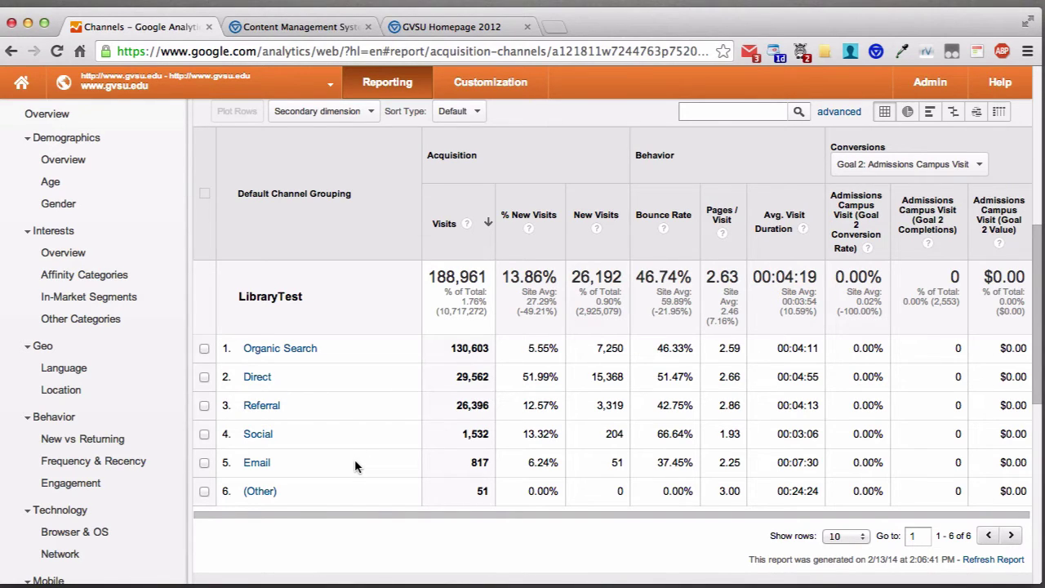
# View the traffic sources within the (Other) channel and return to the full channel list.
pyautogui.click(263, 491)
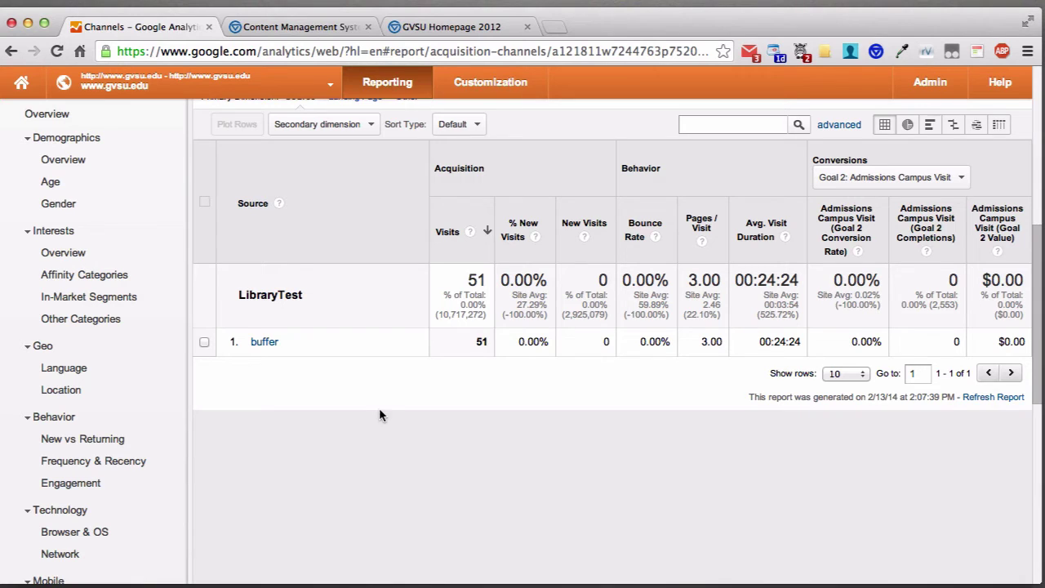
pyautogui.click(12, 50)
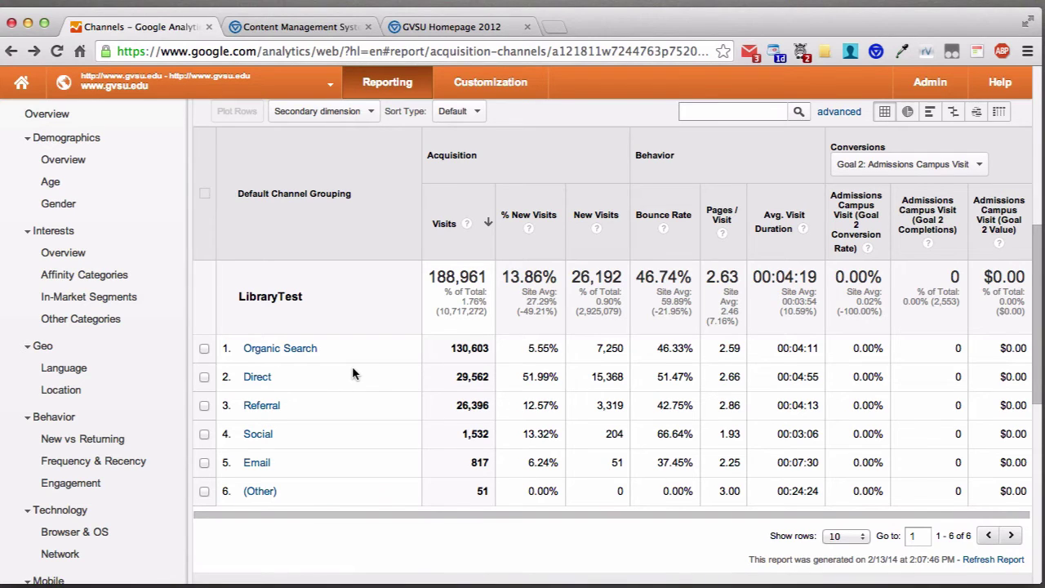
# Open the All Traffic report in the Acquisition group.
pyautogui.scroll(-10, 353, 368)
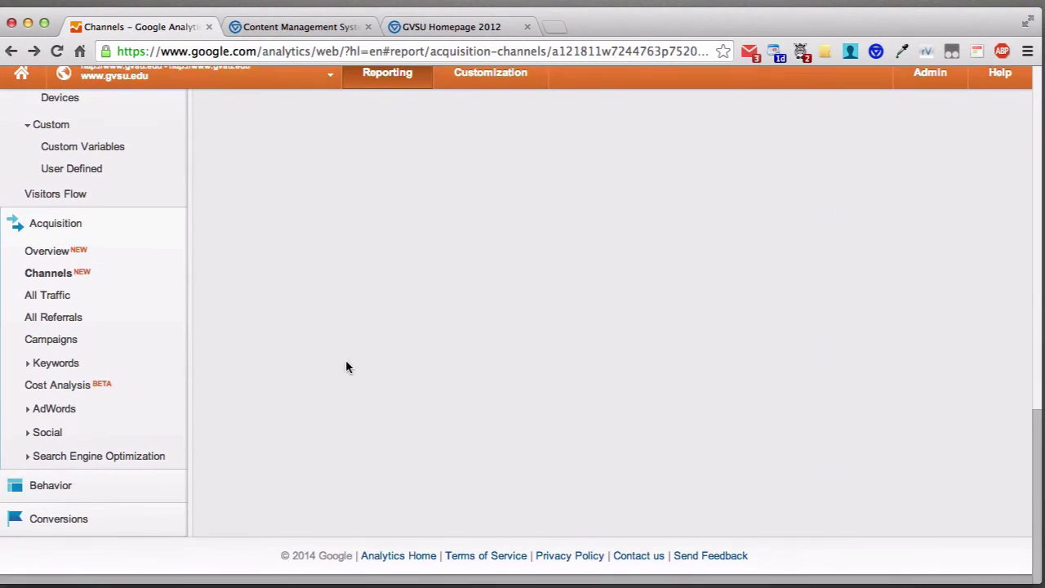
pyautogui.click(61, 304)
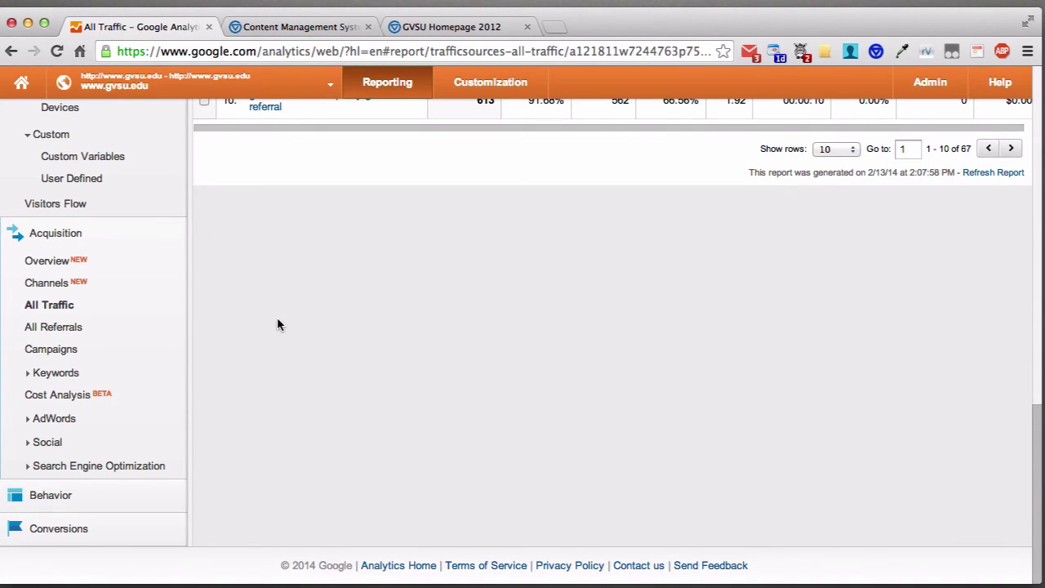
# Review the traffic sources in the All Traffic report and open the All Referrals report to view the referring sites.
pyautogui.scroll(5, 277, 325)
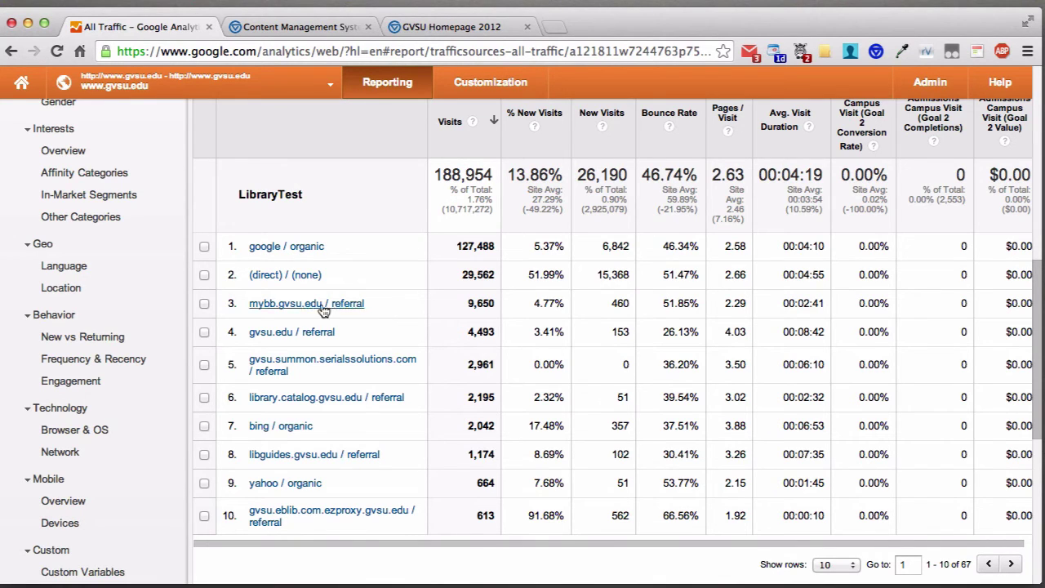
pyautogui.scroll(-5, 122, 327)
pyautogui.click(74, 331)
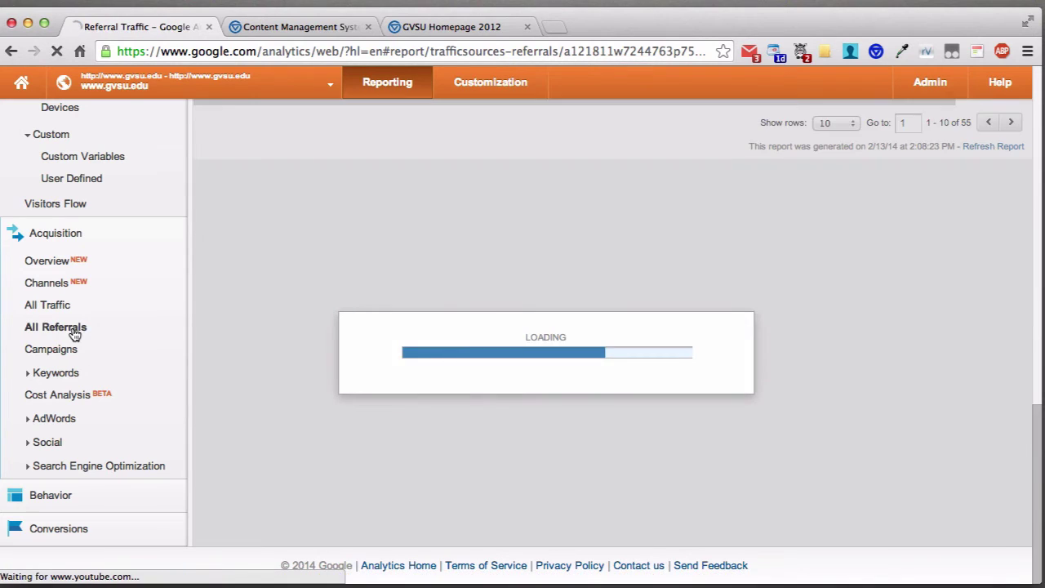
pyautogui.scroll(5, 333, 320)
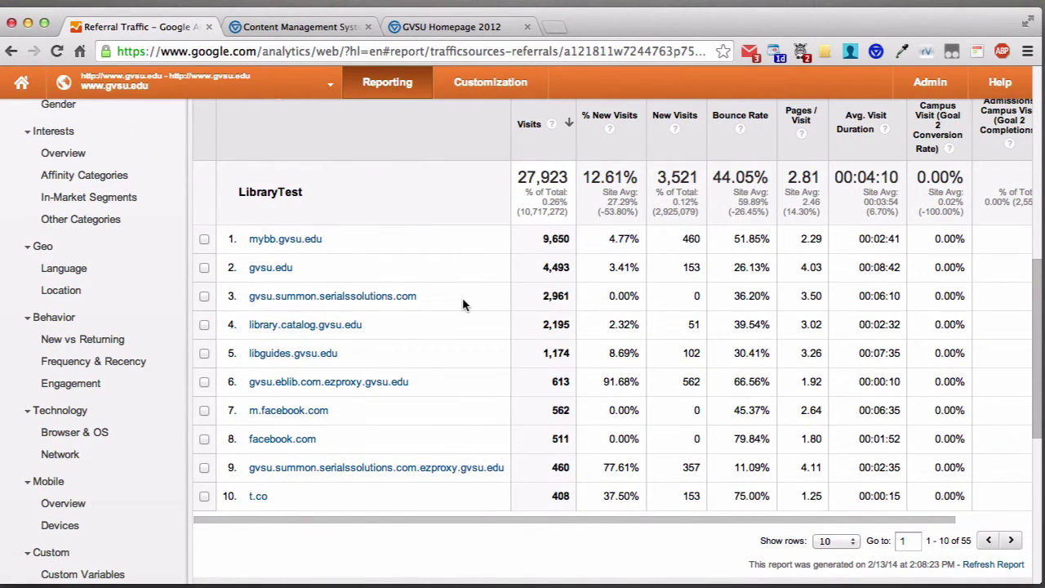
# Open the Acquisition Campaigns report and examine the visits for each campaign in the LibraryTest segment.
pyautogui.scroll(-10, 463, 304)
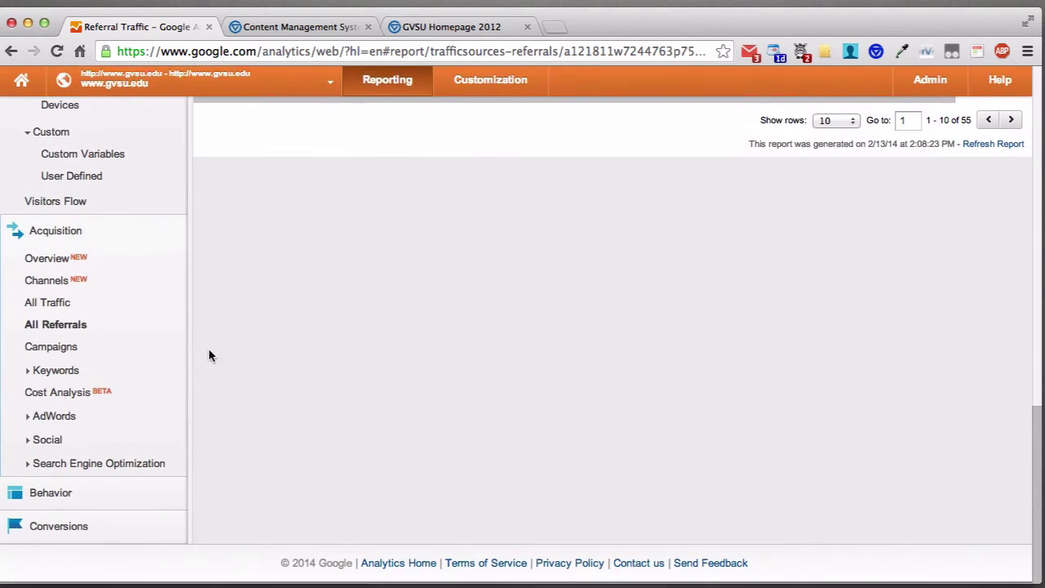
pyautogui.click(61, 359)
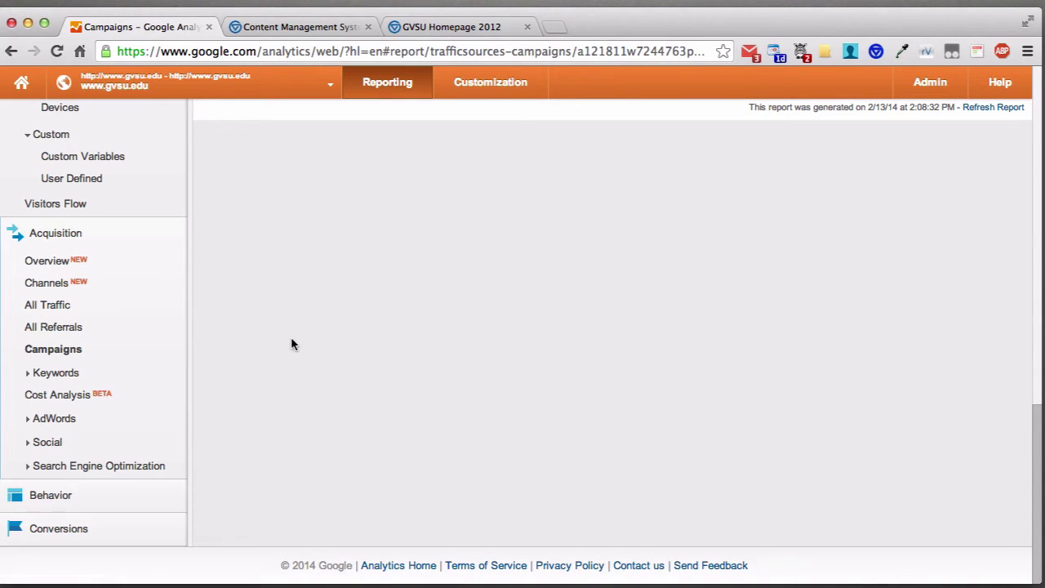
pyautogui.scroll(10, 296, 332)
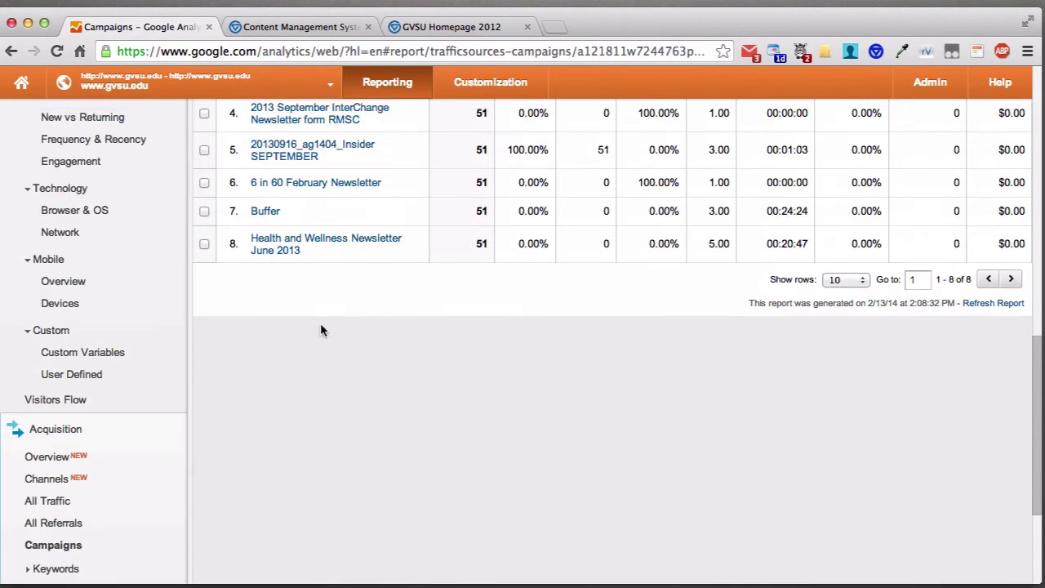
pyautogui.scroll(5, 451, 325)
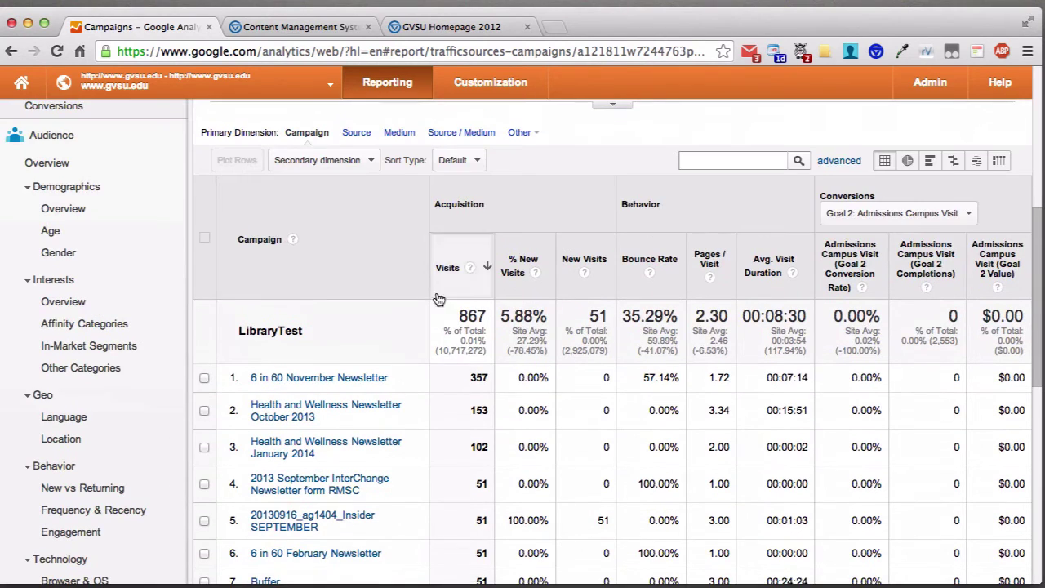
pyautogui.scroll(1, 428, 290)
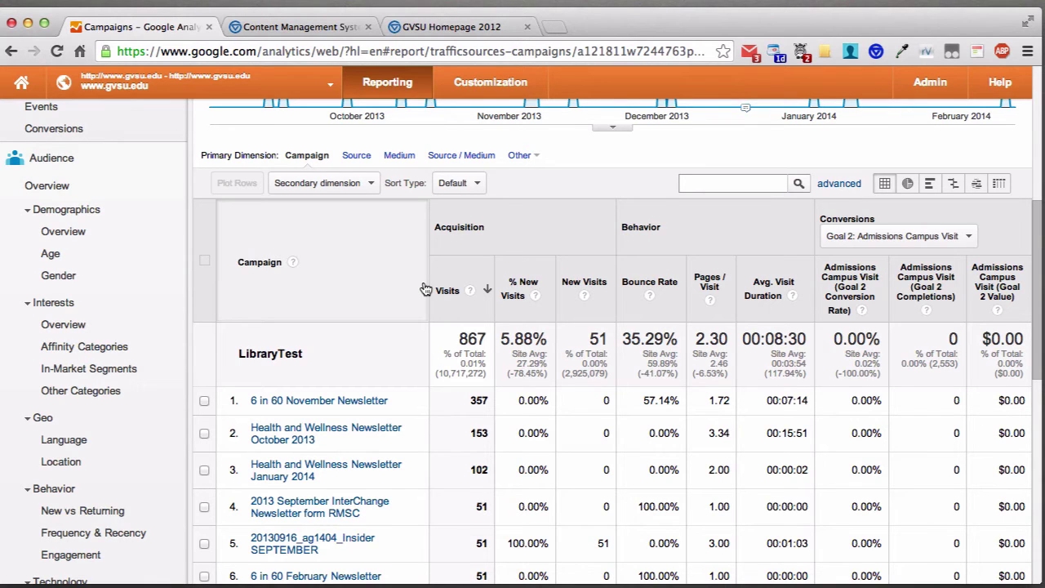
pyautogui.scroll(-5, 425, 366)
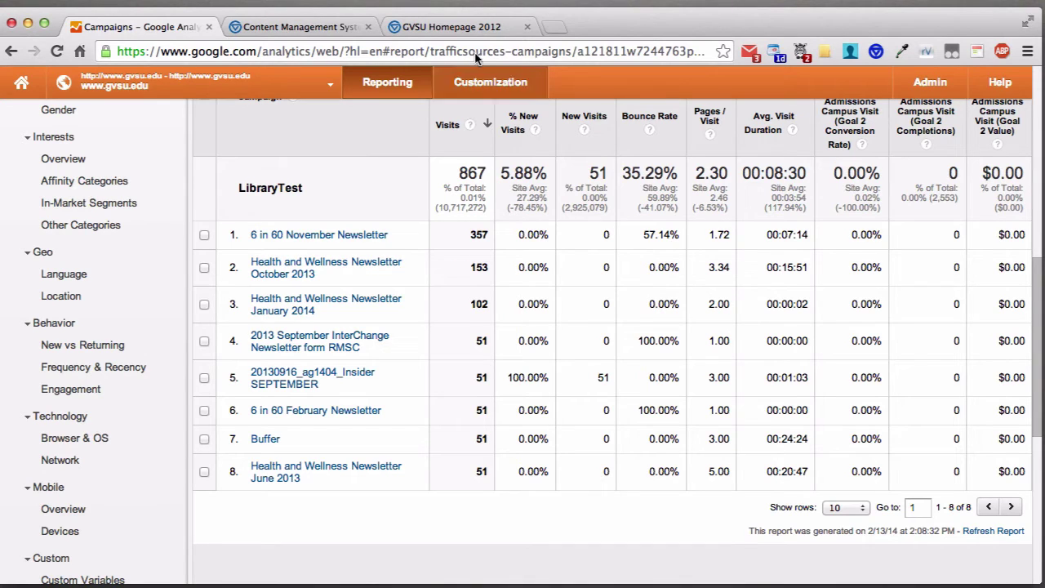
# Search google.com in a new browser tab for "campaign URL builder" and open the Analytics Help URL builder form.
pyautogui.click(554, 26)
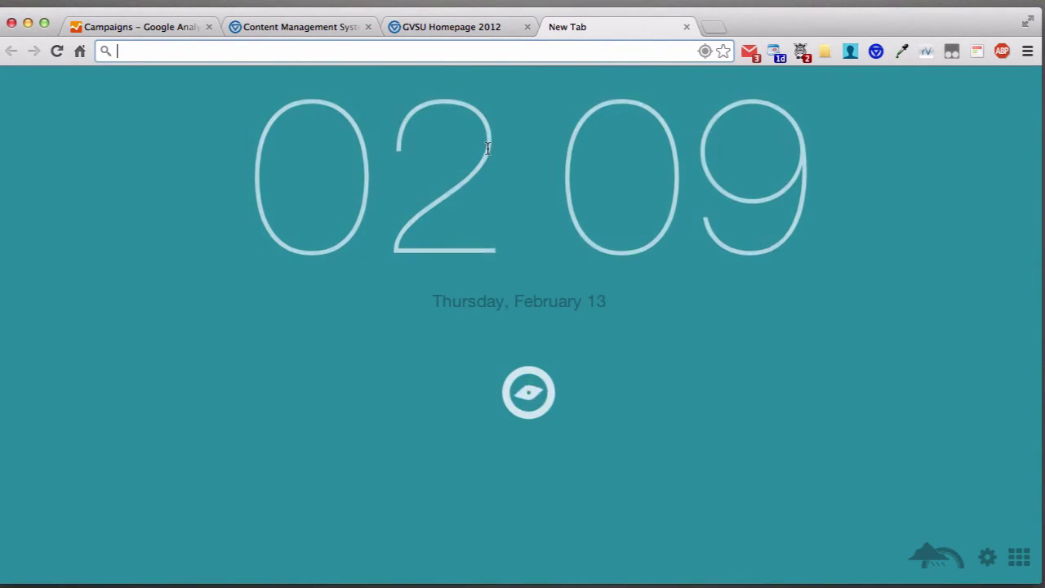
pyautogui.write('google.com')
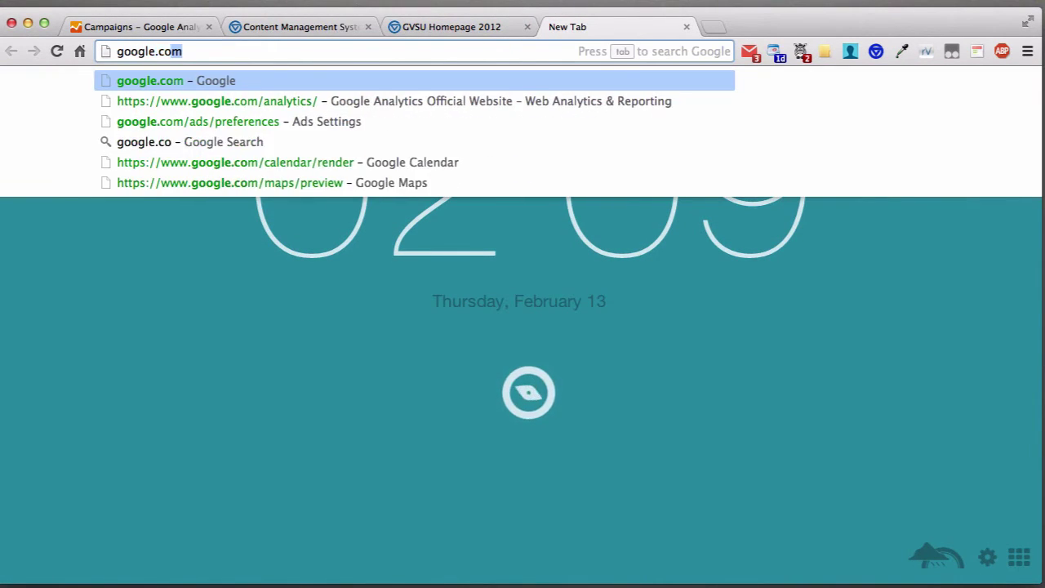
pyautogui.press('Return')
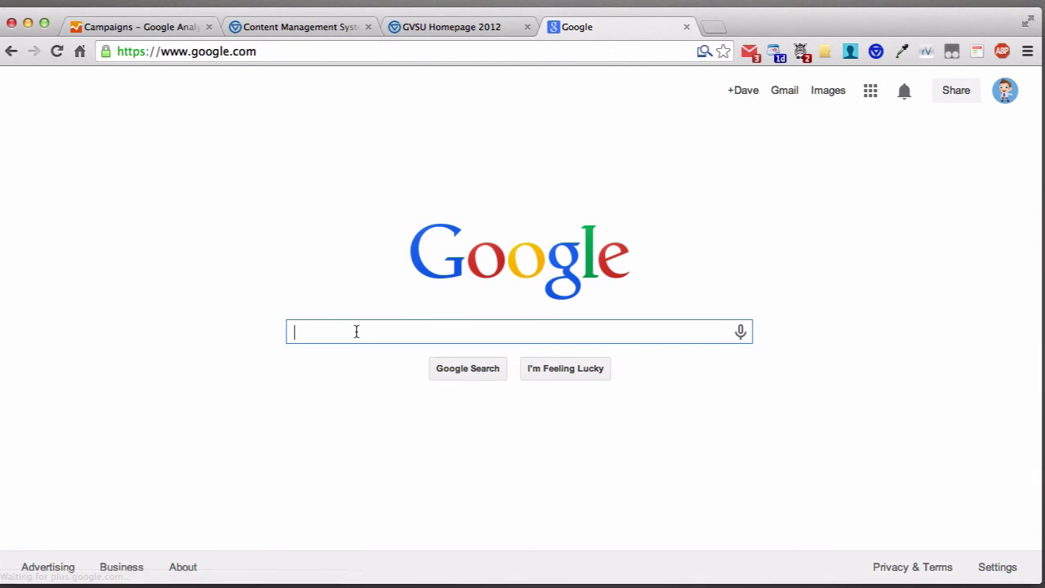
pyautogui.write('campaign URL builder')
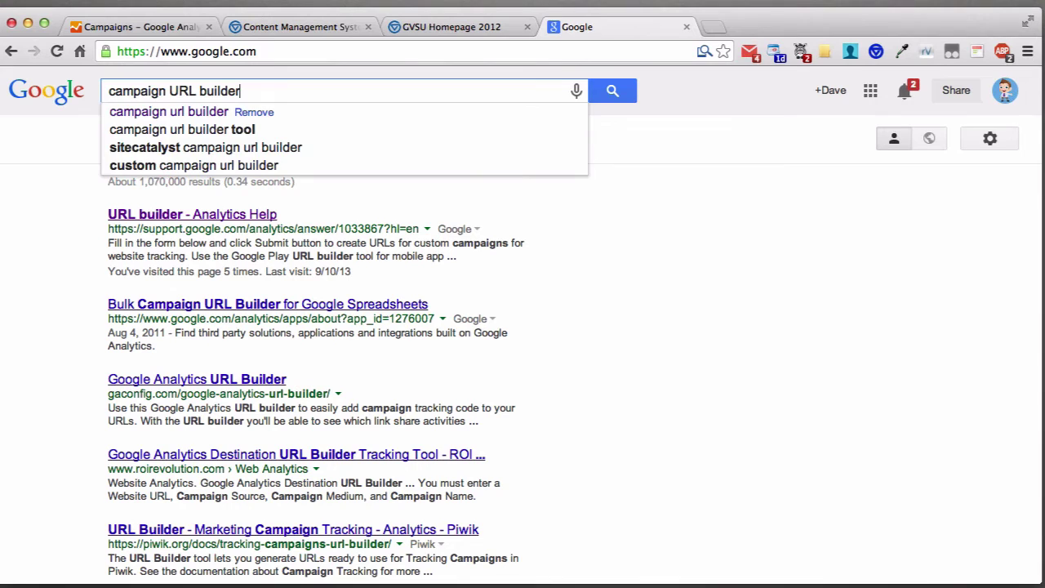
pyautogui.press('Return')
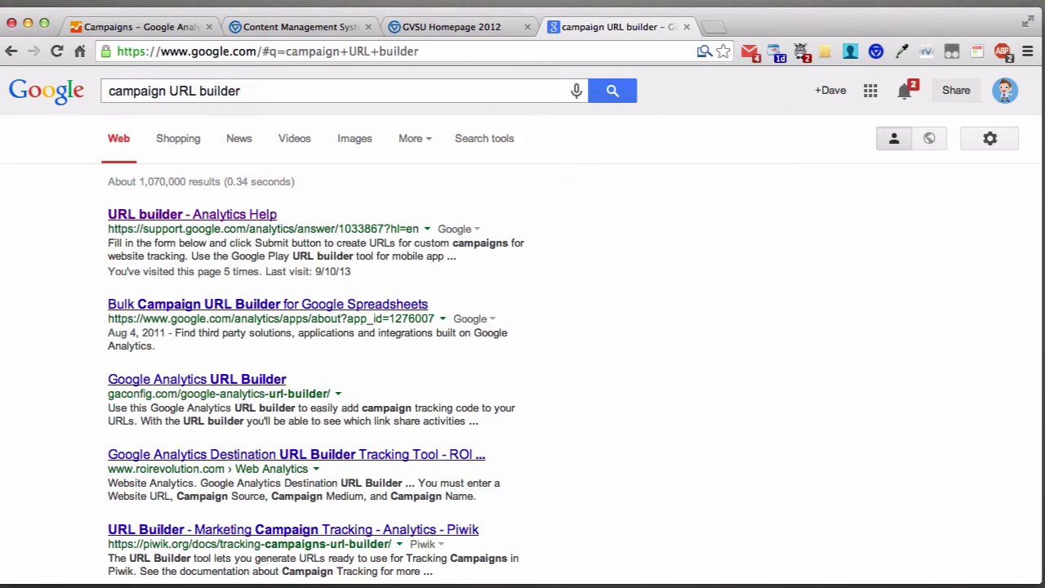
pyautogui.click(210, 221)
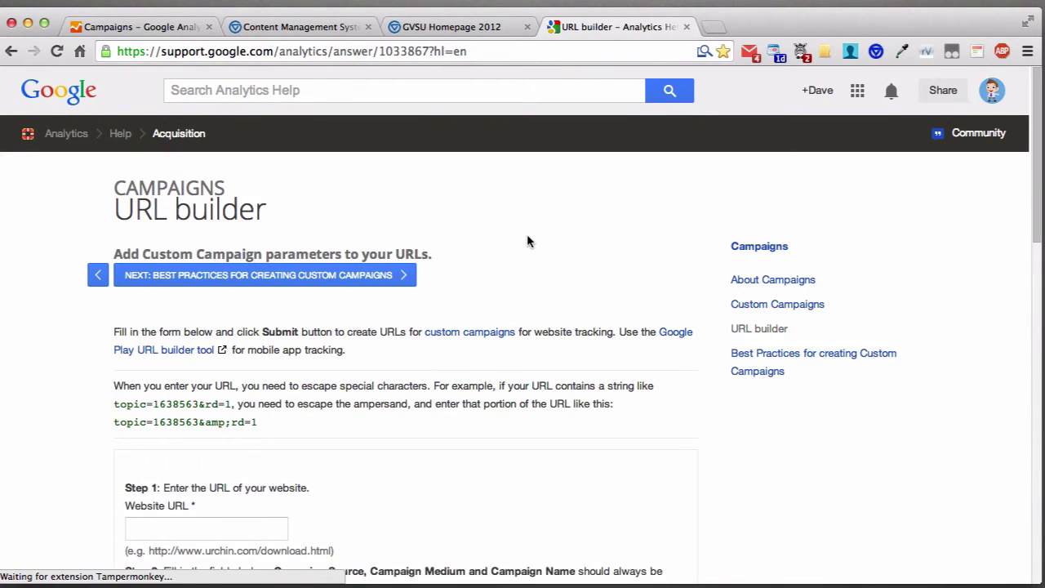
pyautogui.scroll(-3, 527, 235)
pyautogui.scroll(-4, 528, 235)
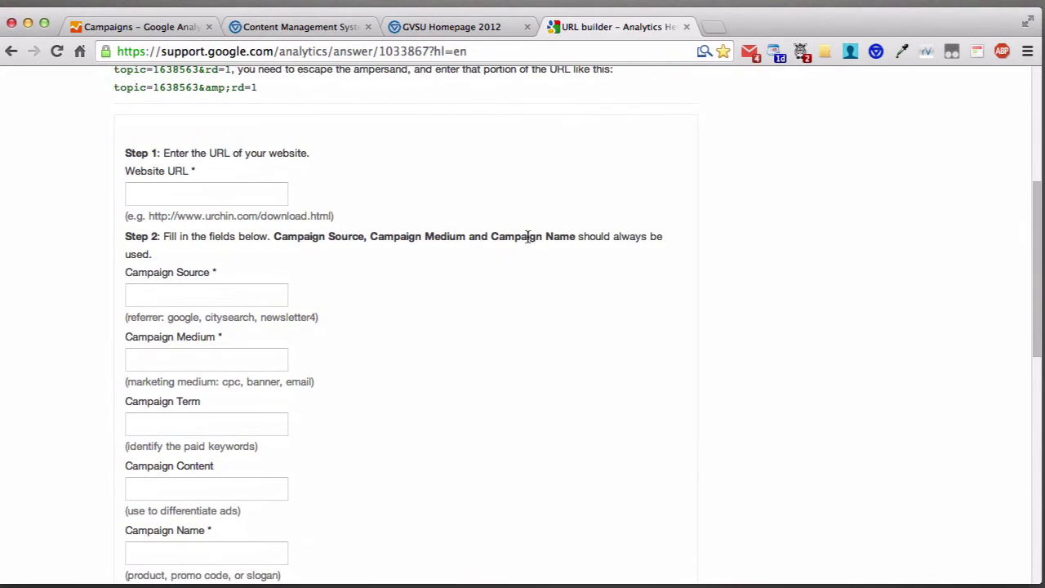
pyautogui.scroll(-1, 528, 236)
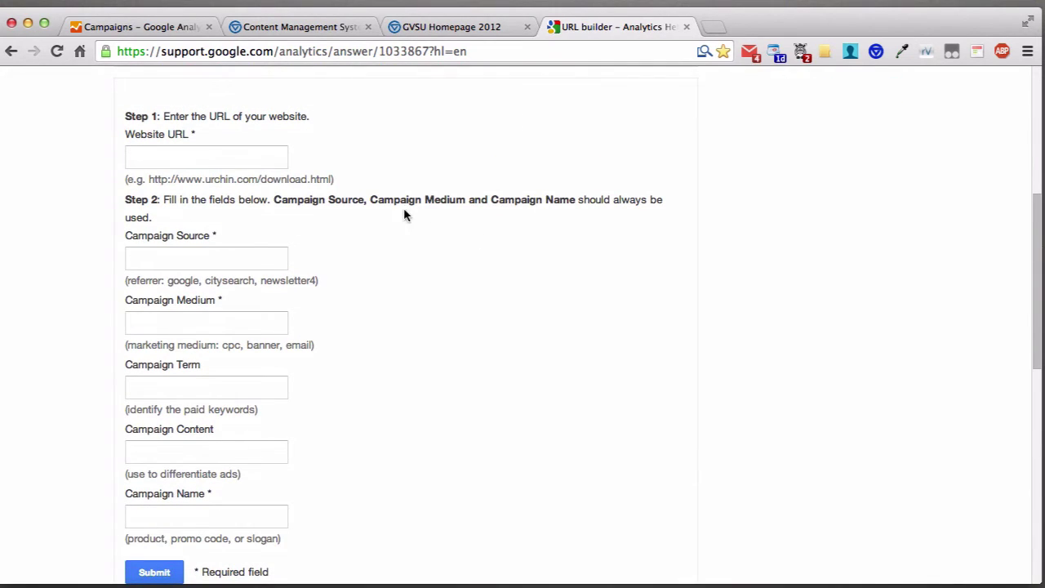
# Enter mlive as the campaign source and banner-ad as the campaign medium in the URL builder form.
pyautogui.click(266, 158)
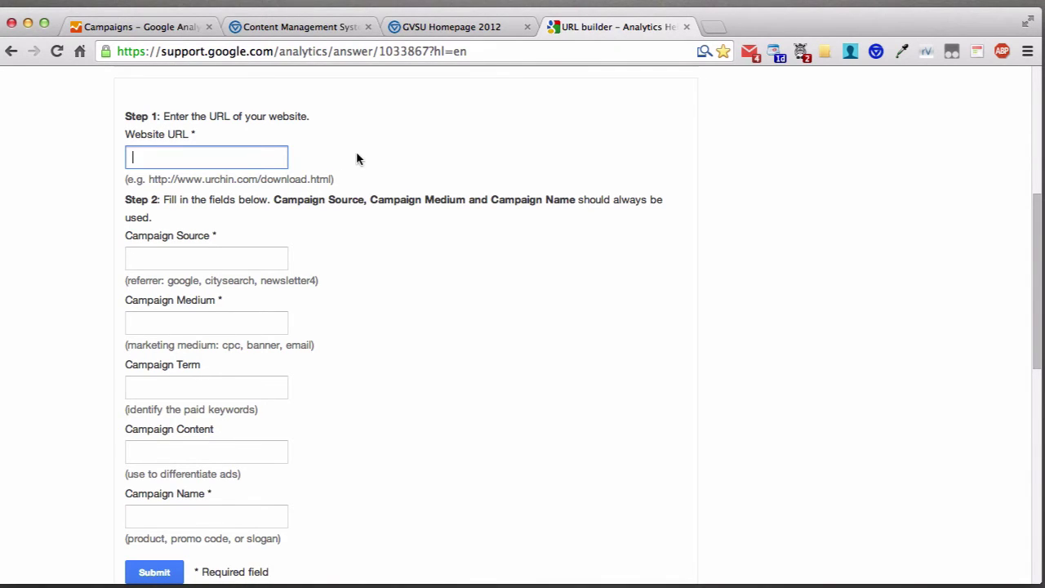
pyautogui.click(261, 251)
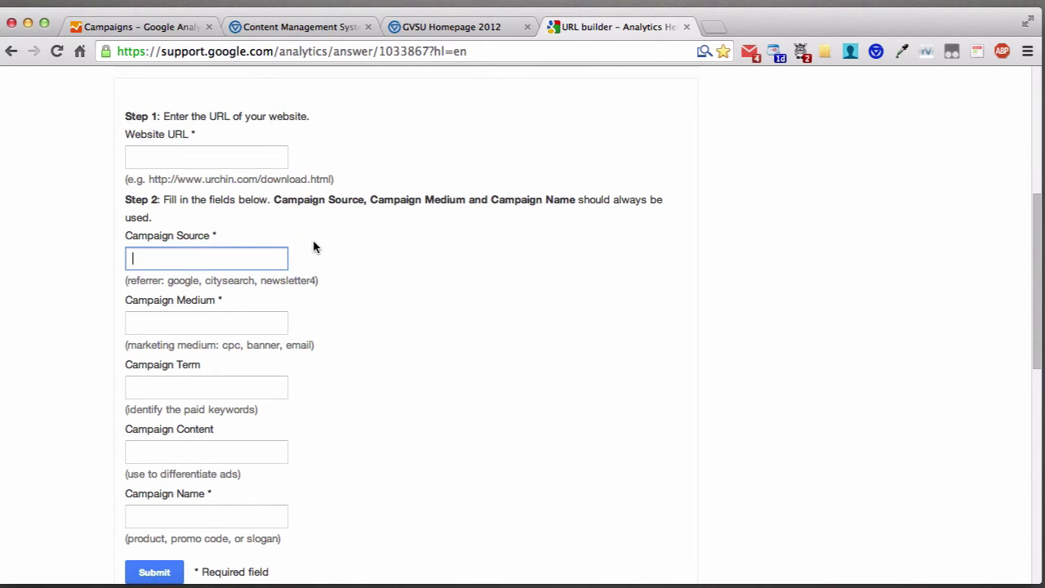
pyautogui.click(377, 235)
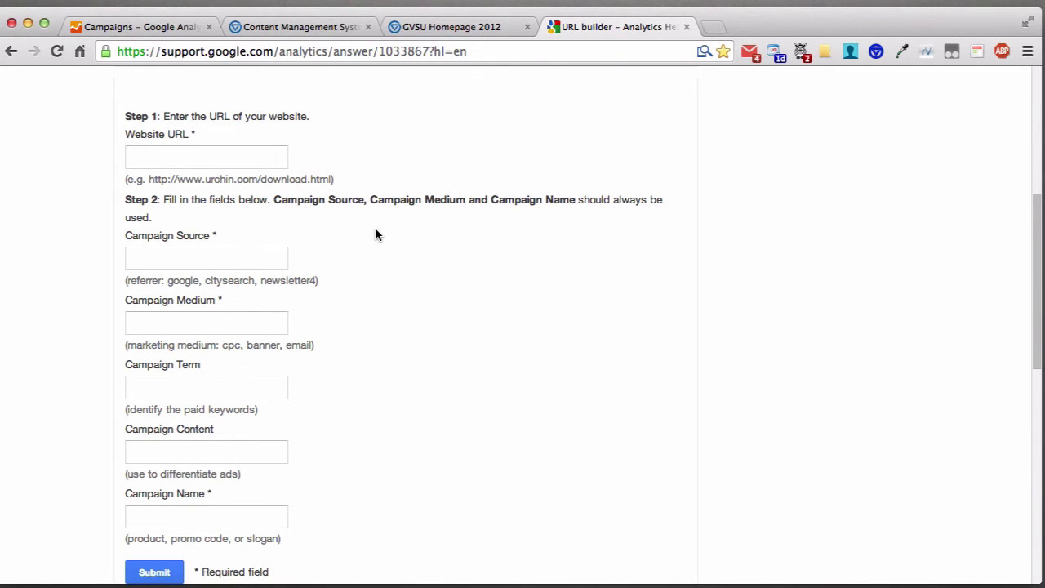
pyautogui.click(280, 256)
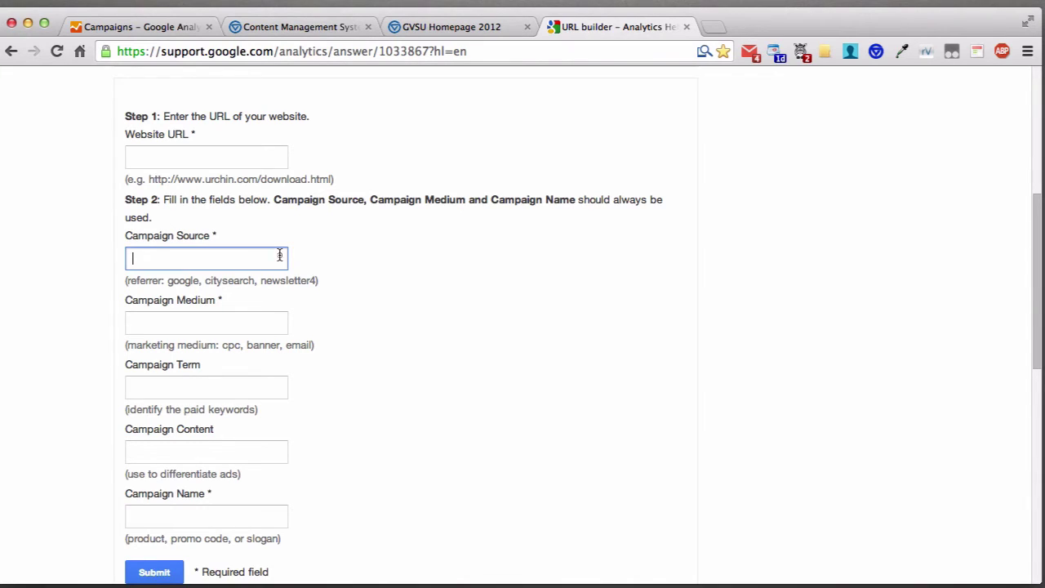
pyautogui.write('mlive')
pyautogui.press('Tab')
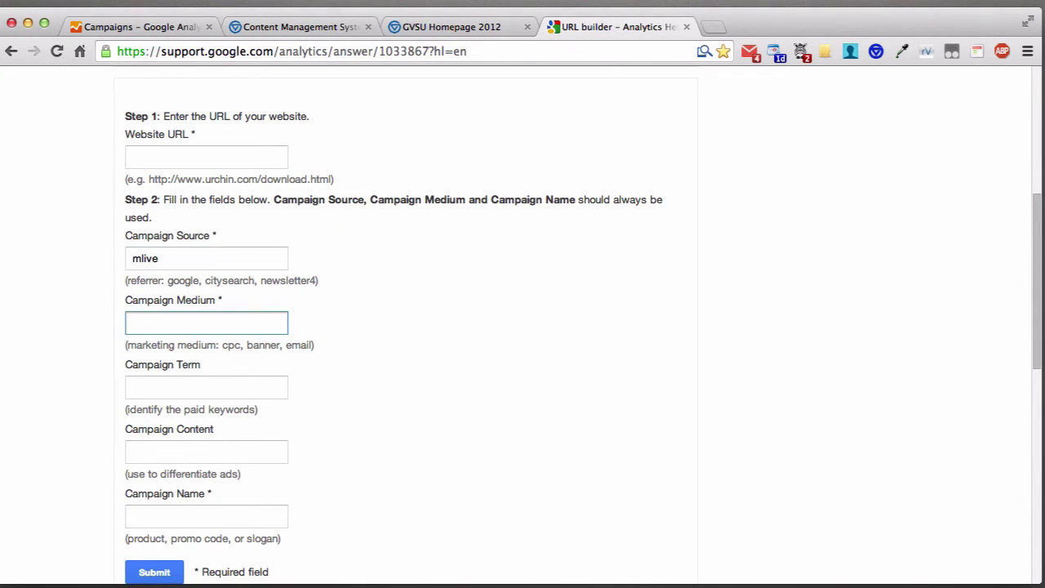
pyautogui.write('banner-ad')
pyautogui.press('Tab')
pyautogui.press('Tab')
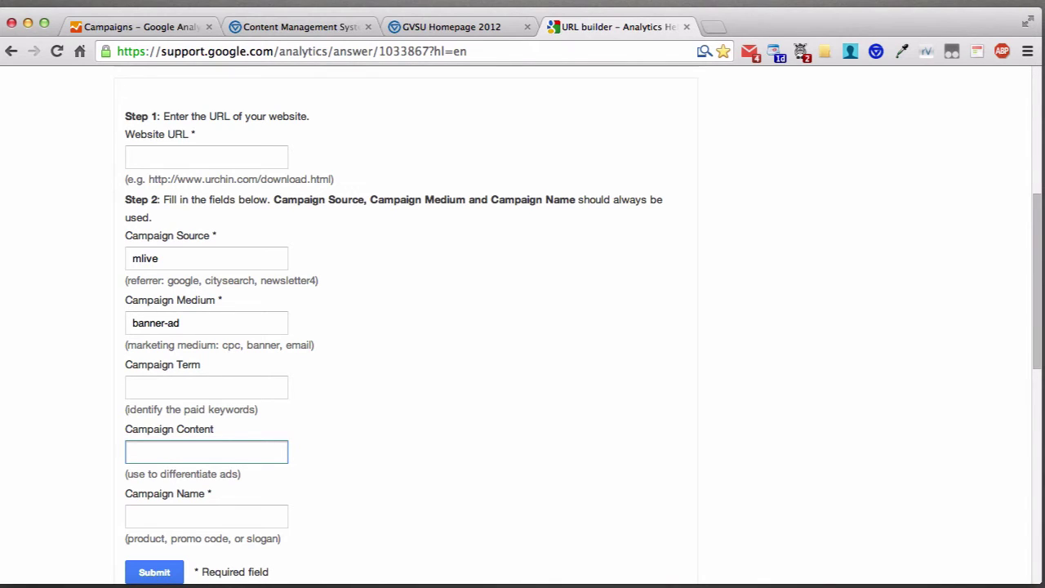
# Set the campaign name to "library db", leaving term and content empty, and submit the form.
pyautogui.click(206, 387)
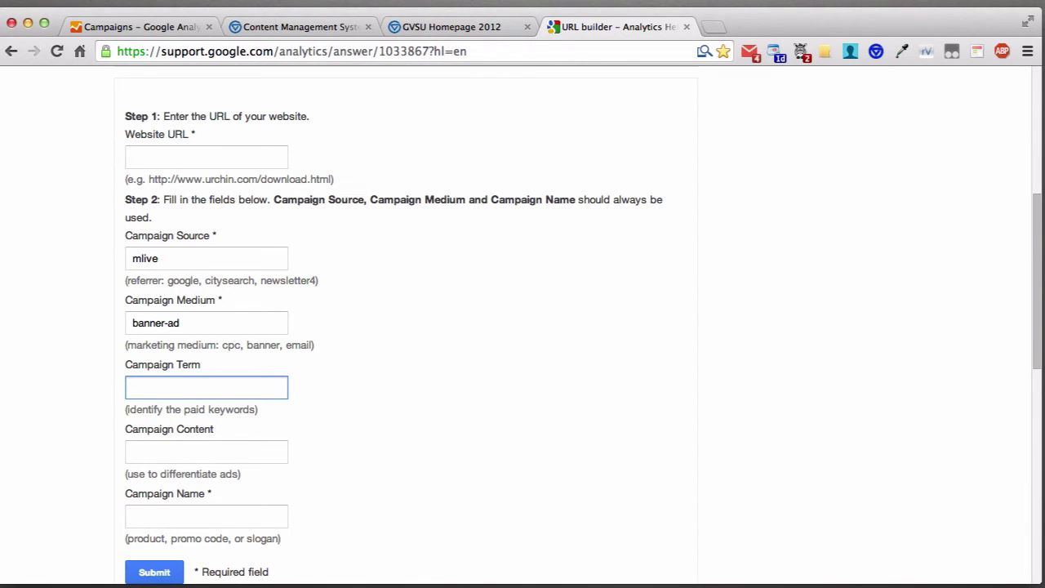
pyautogui.click(206, 516)
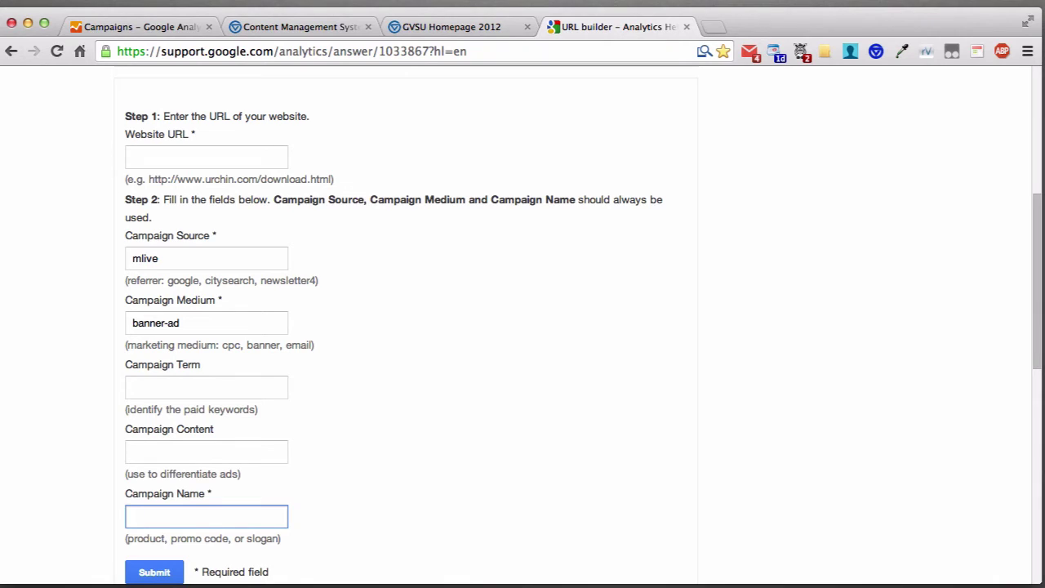
pyautogui.write('library db')
pyautogui.scroll(-1, 359, 269)
pyautogui.click(155, 559)
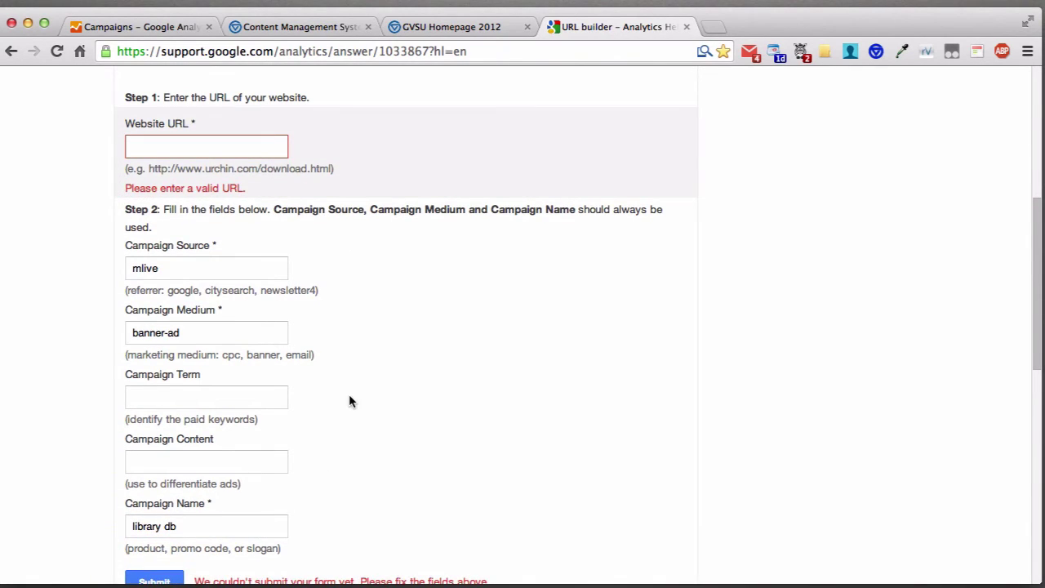
pyautogui.click(217, 145)
pyautogui.click(201, 145)
pyautogui.write('http://www.gvsu.edu/library/databases.htm')
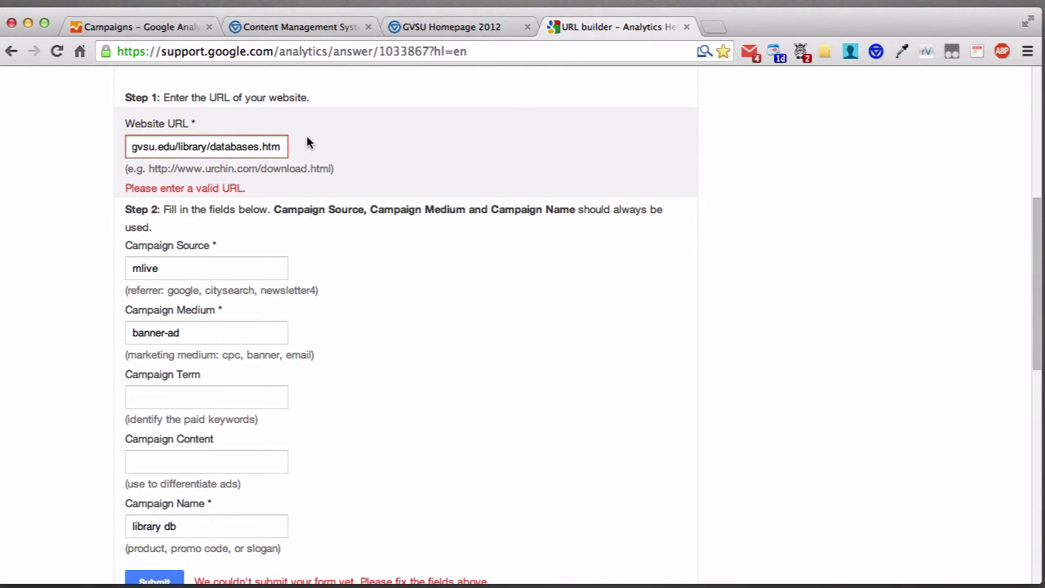
pyautogui.scroll(-3, 334, 139)
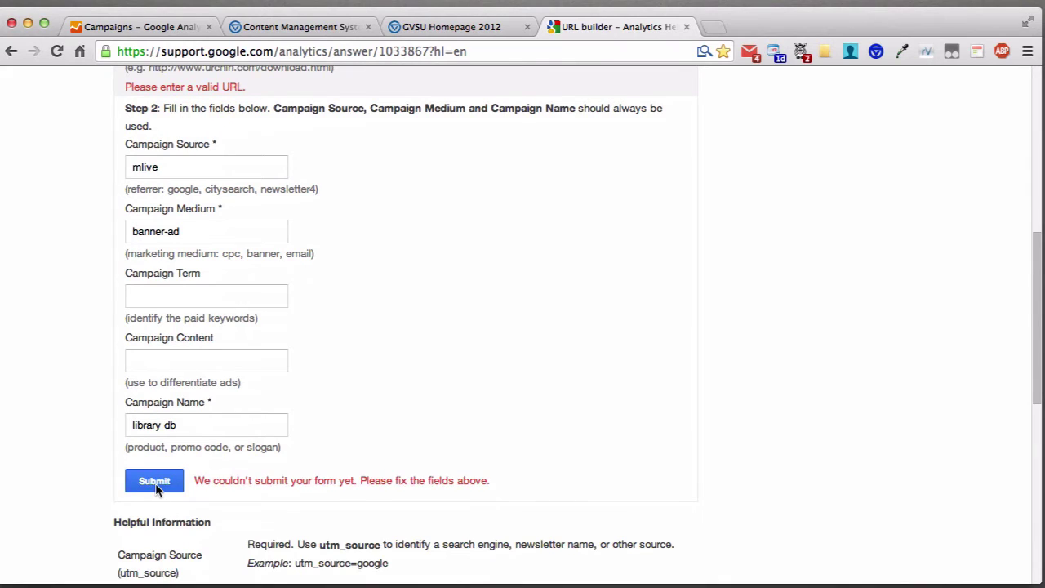
pyautogui.click(154, 480)
pyautogui.scroll(-3, 407, 283)
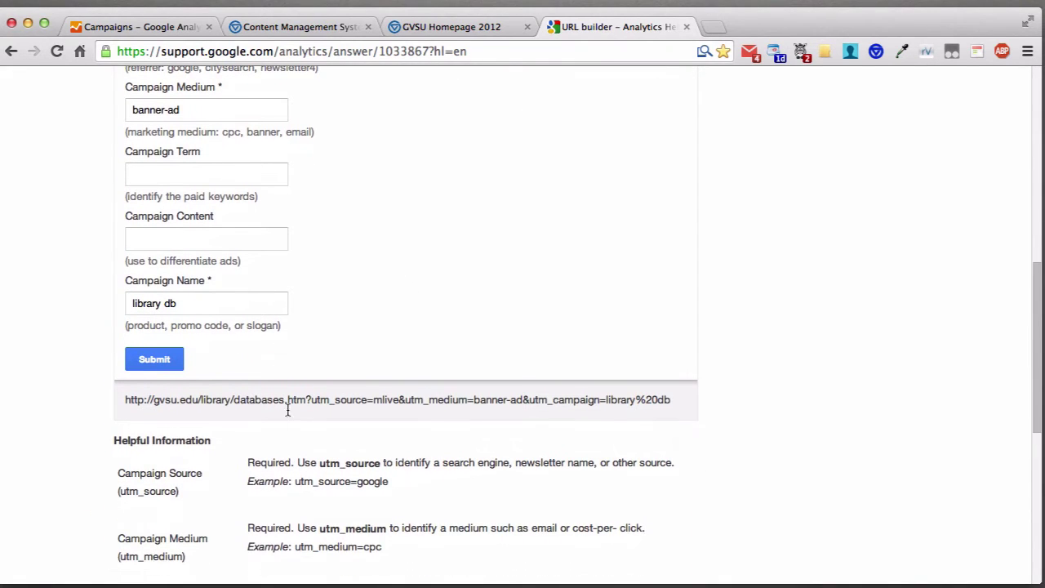
# Select the complete generated campaign URL below the form, from http to the end of the utm_campaign parameter.
pyautogui.tripleClick(258, 398)
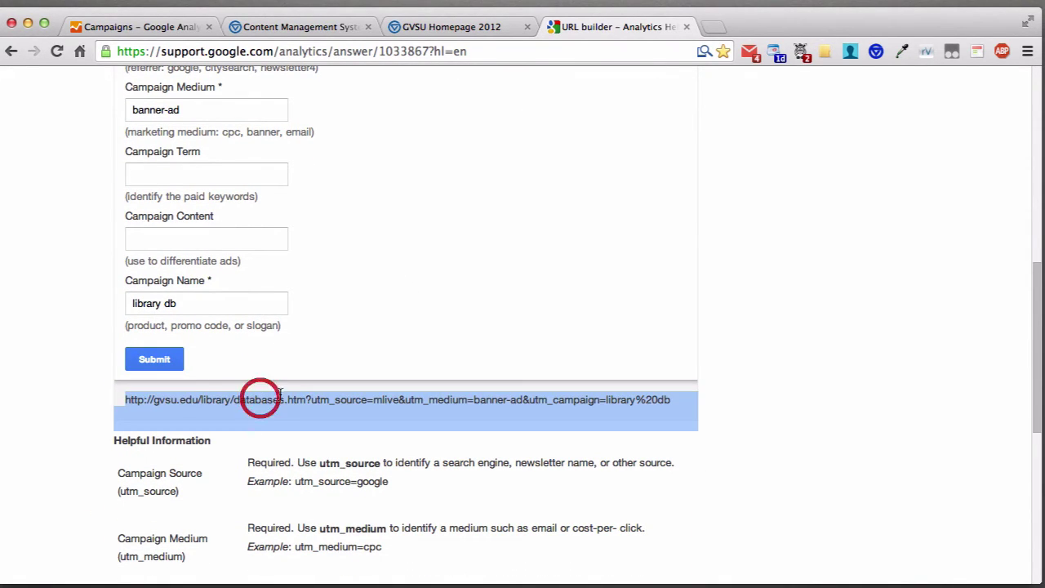
pyautogui.click(421, 263)
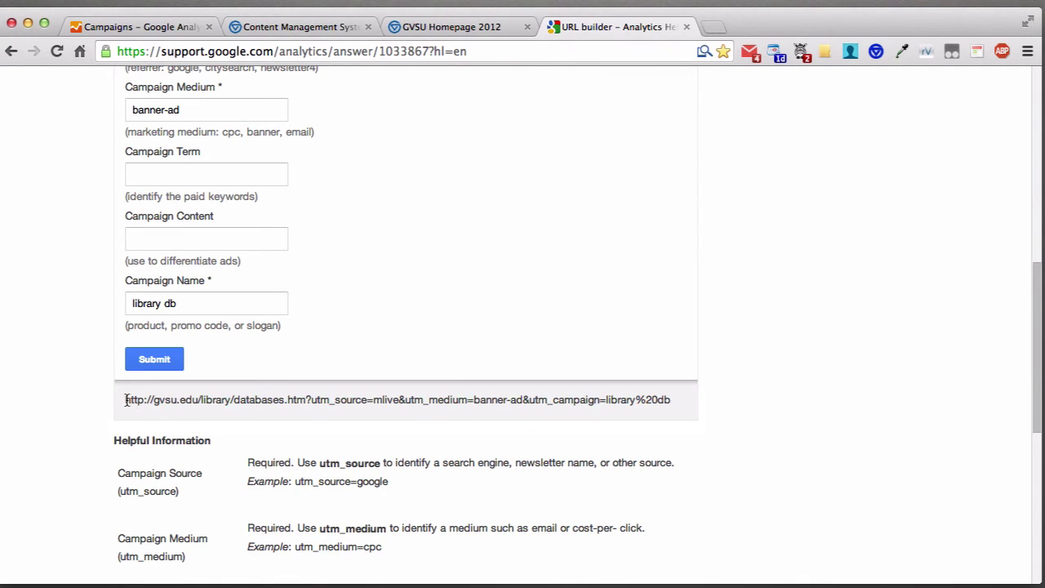
pyautogui.moveTo(127, 399); pyautogui.dragTo(678, 396)
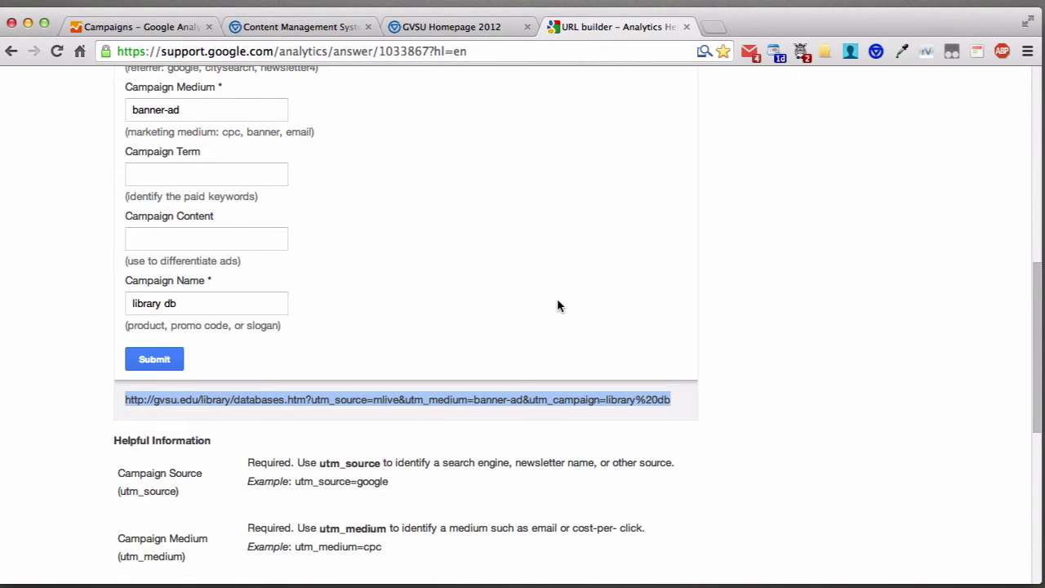
# Return to the Google Analytics Campaigns report and expand the Keywords group under Acquisition.
pyautogui.click(135, 26)
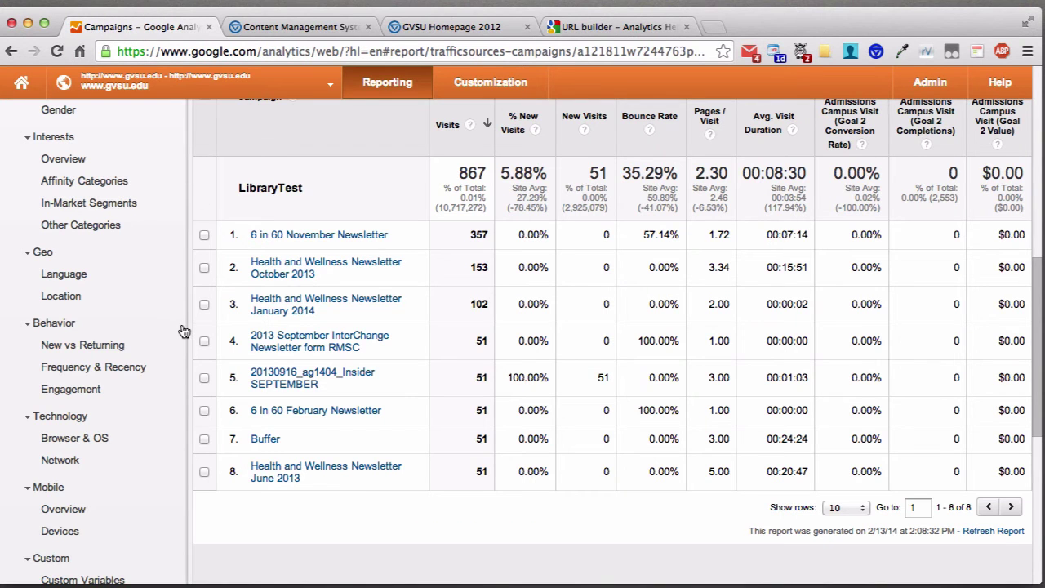
pyautogui.scroll(-5, 181, 331)
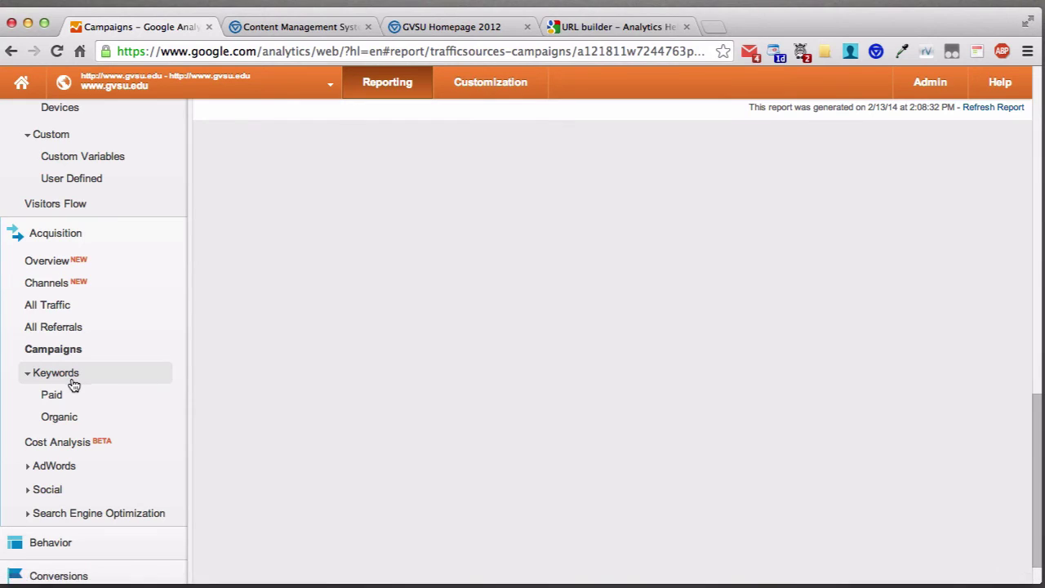
pyautogui.click(67, 379)
pyautogui.click(67, 379)
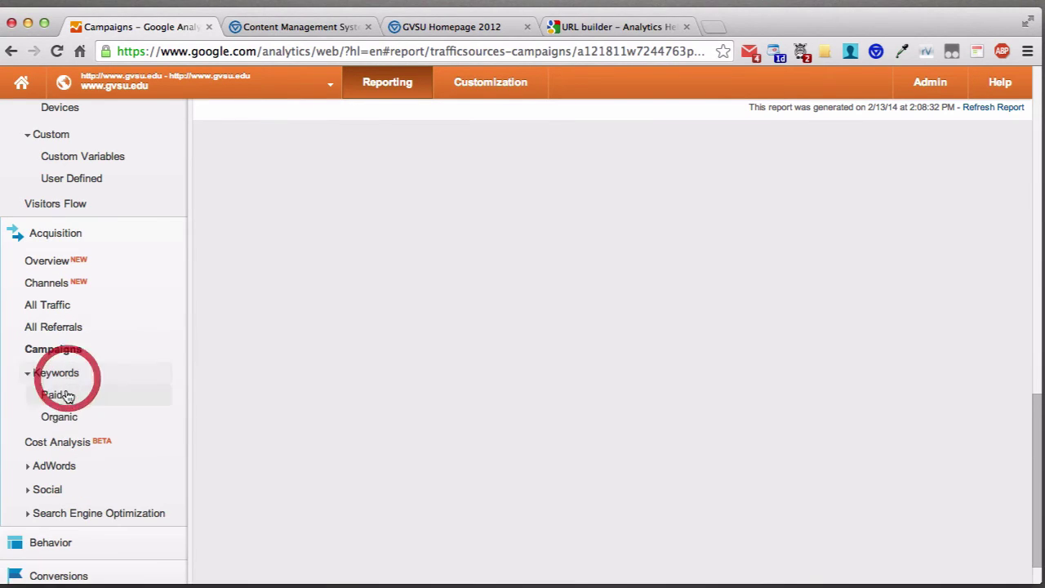
# Open the Paid keywords report under Acquisition and view its table for the LibraryTest segment.
pyautogui.click(67, 396)
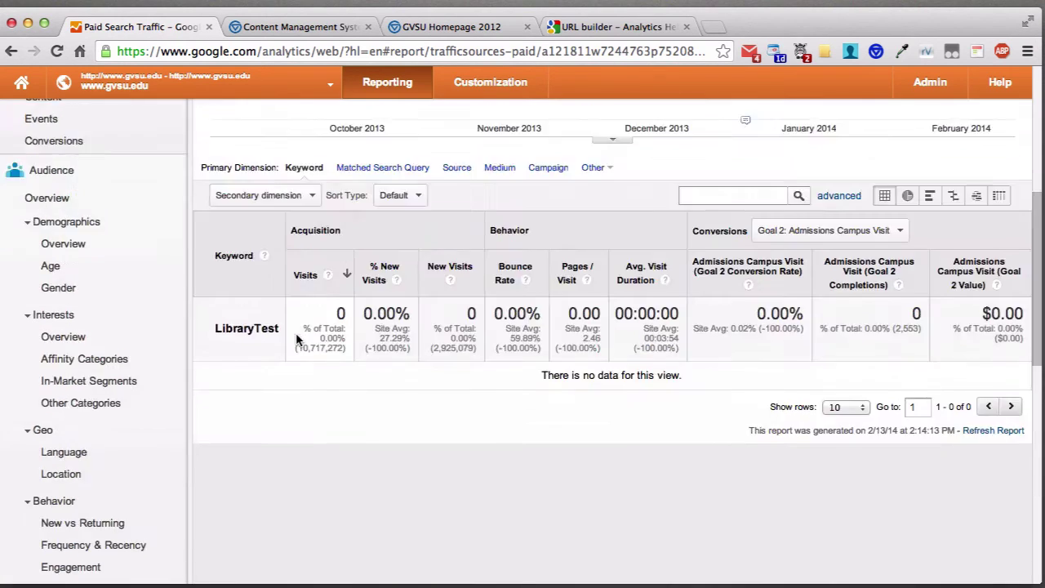
pyautogui.scroll(-3, 296, 341)
pyautogui.scroll(-10, 294, 338)
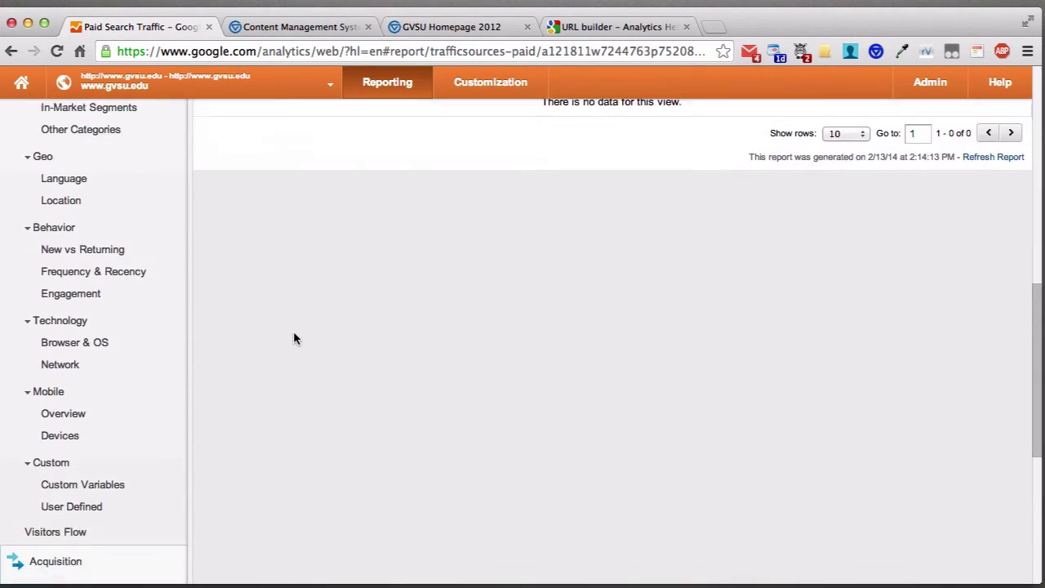
# Open the Organic keywords report and examine the search terms that brought visitors to the library pages.
pyautogui.click(59, 437)
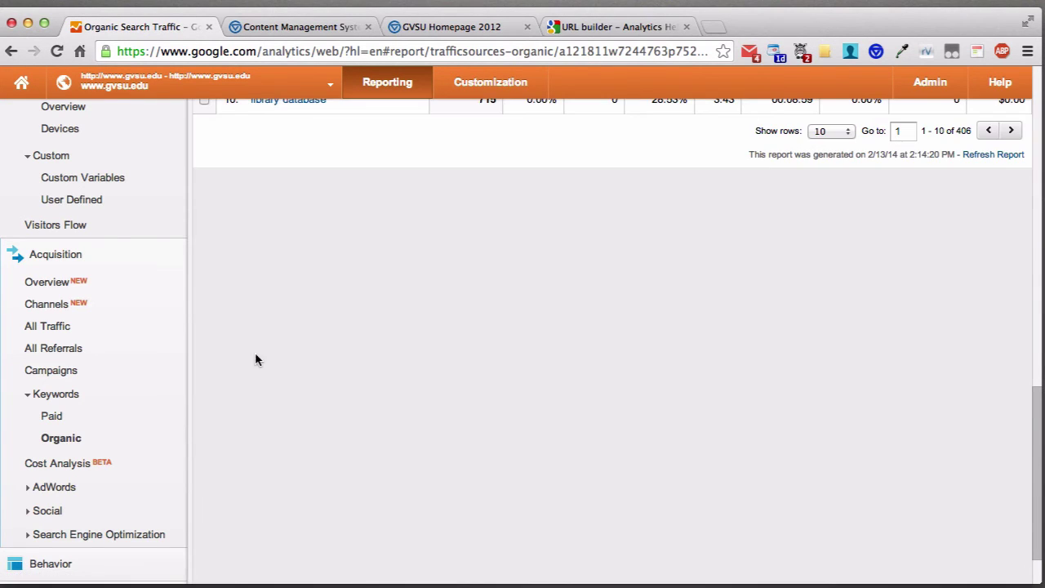
pyautogui.scroll(10, 254, 355)
pyautogui.scroll(-4, 308, 351)
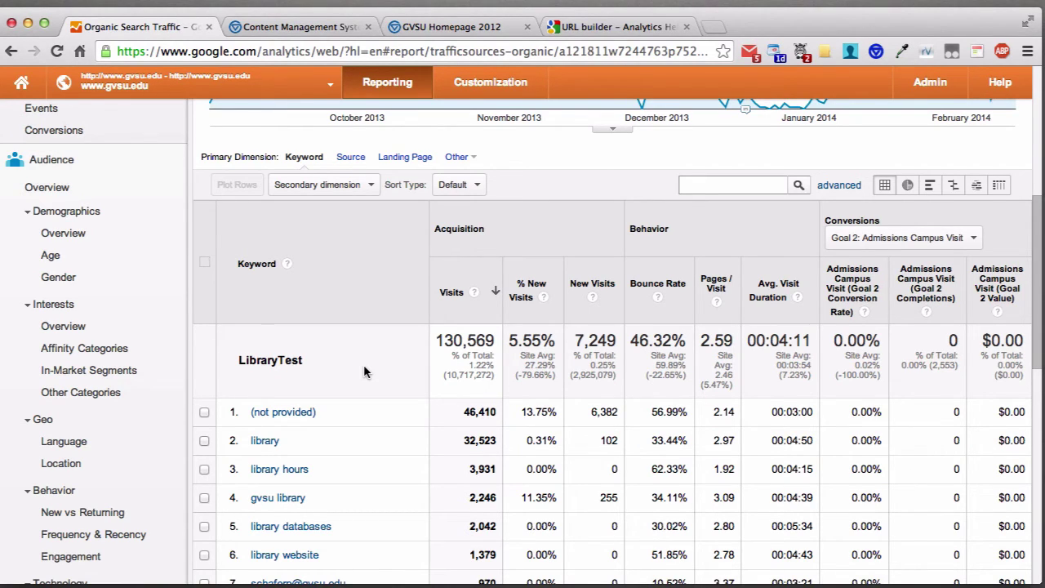
pyautogui.scroll(-4, 364, 366)
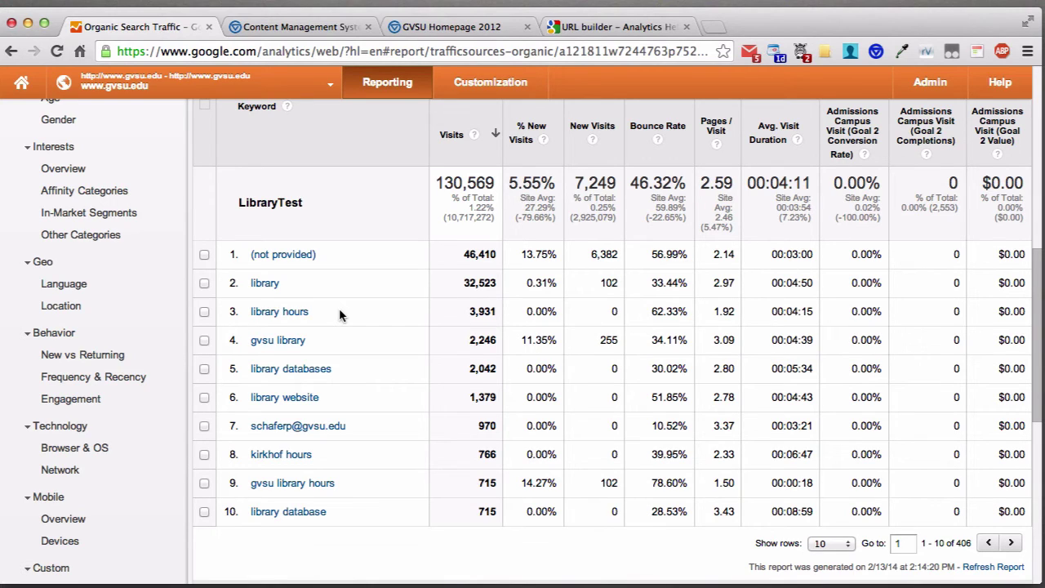
# Expand the AdWords group under Acquisition to view its reports, and collapse it again.
pyautogui.scroll(-10, 116, 396)
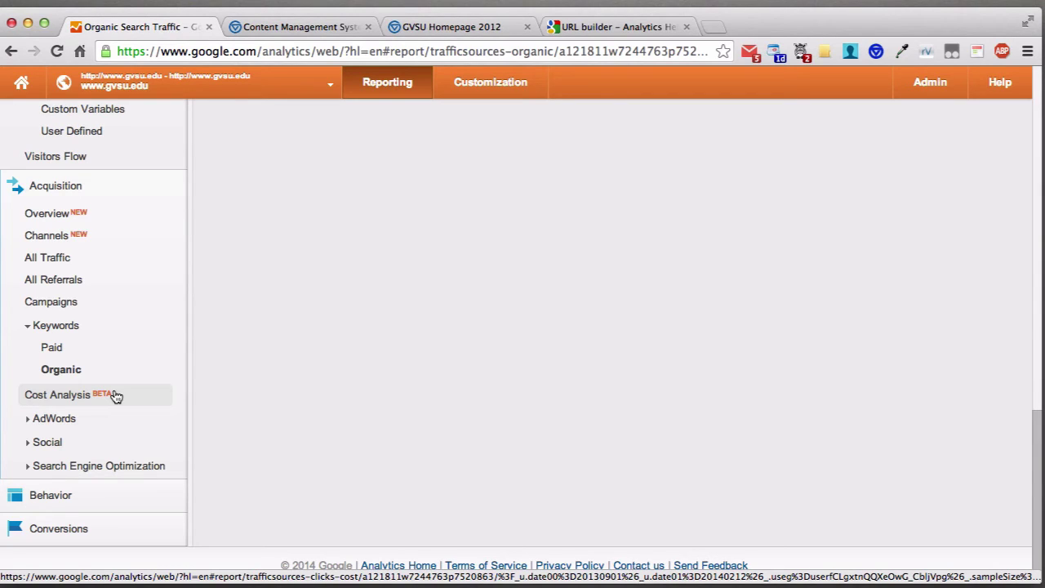
pyautogui.click(72, 421)
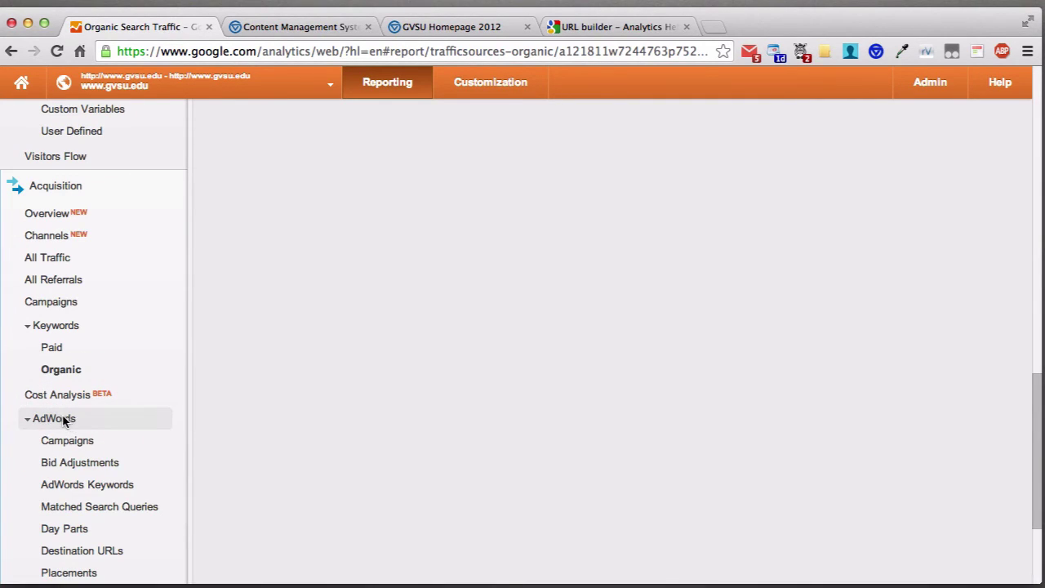
pyautogui.scroll(-3, 62, 418)
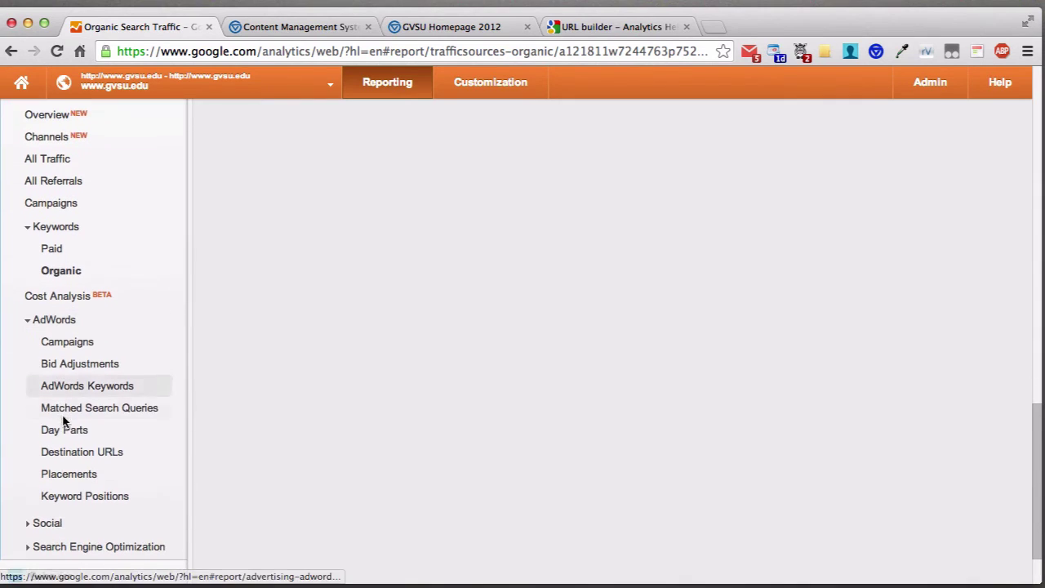
pyautogui.click(59, 319)
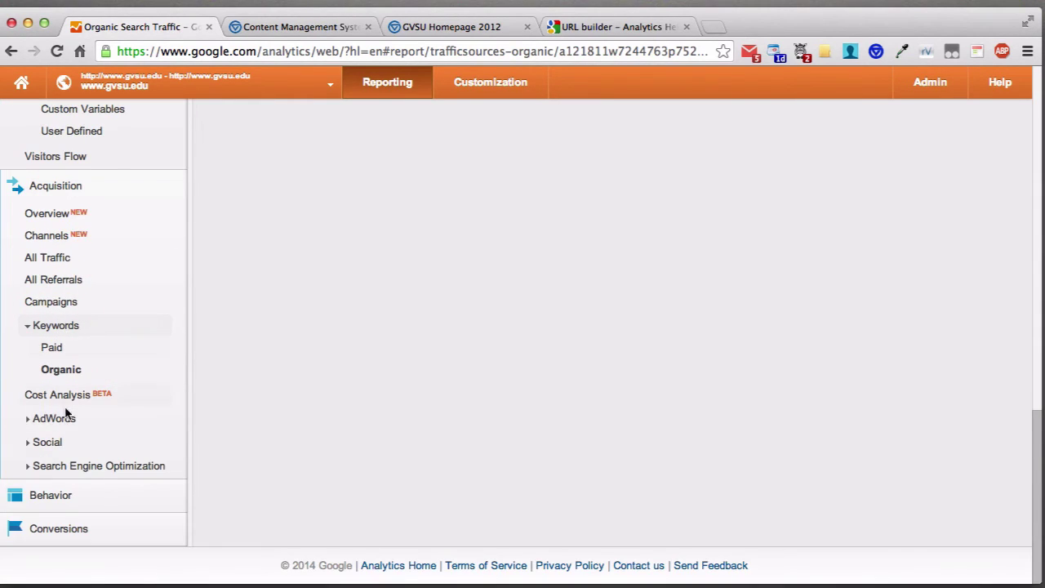
# Expand the Social group and open its Overview report to examine the Social Value figures and the visits per social network.
pyautogui.click(54, 442)
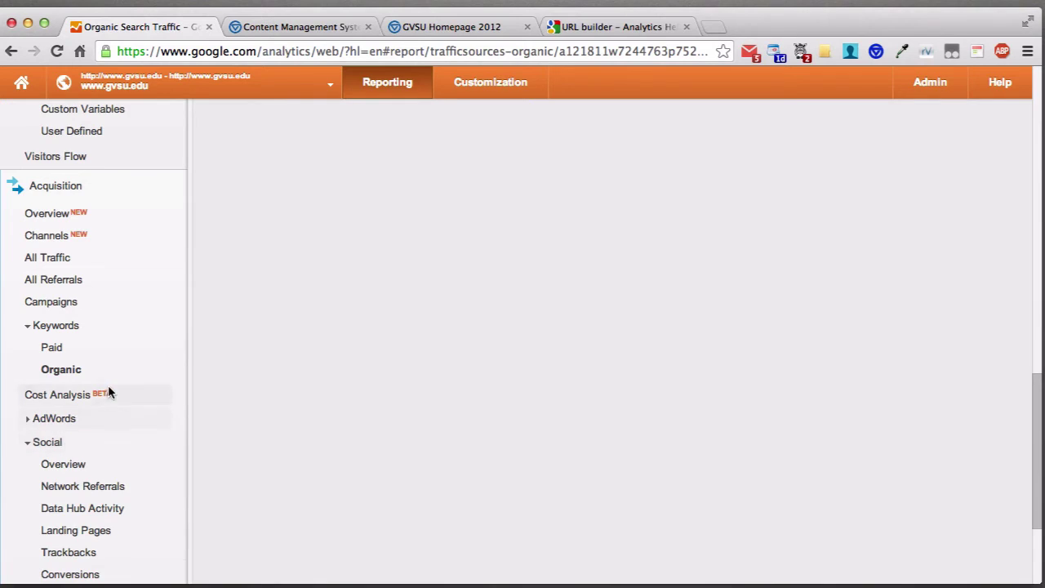
pyautogui.scroll(-3, 108, 384)
pyautogui.click(83, 358)
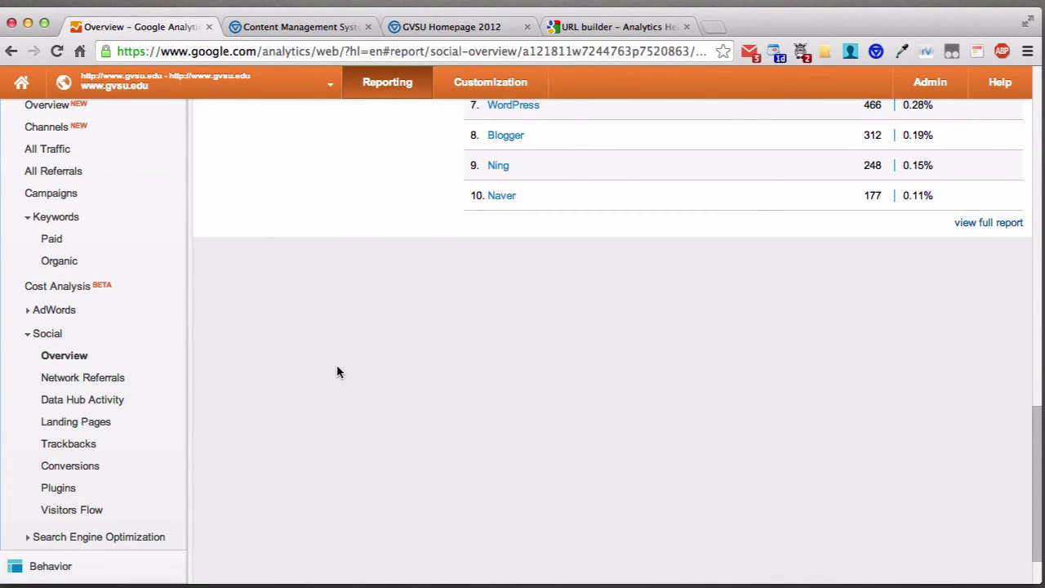
pyautogui.scroll(10, 337, 366)
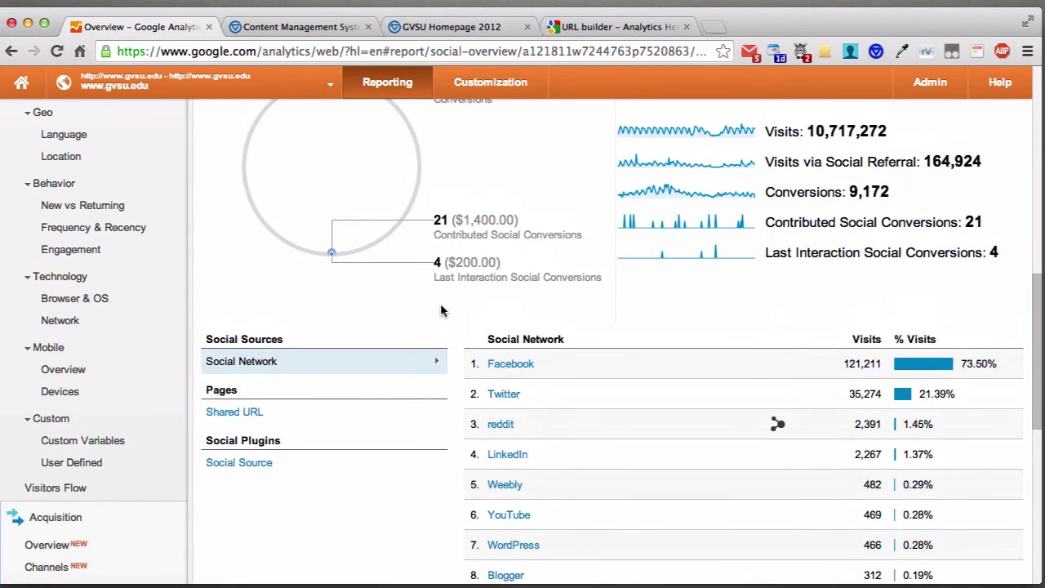
pyautogui.scroll(1, 402, 327)
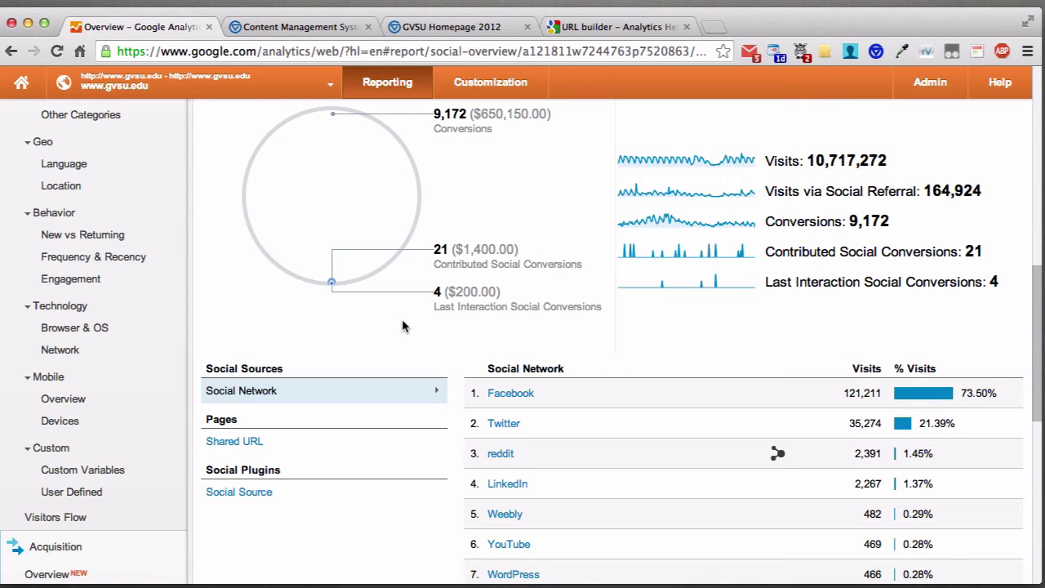
pyautogui.scroll(1, 490, 212)
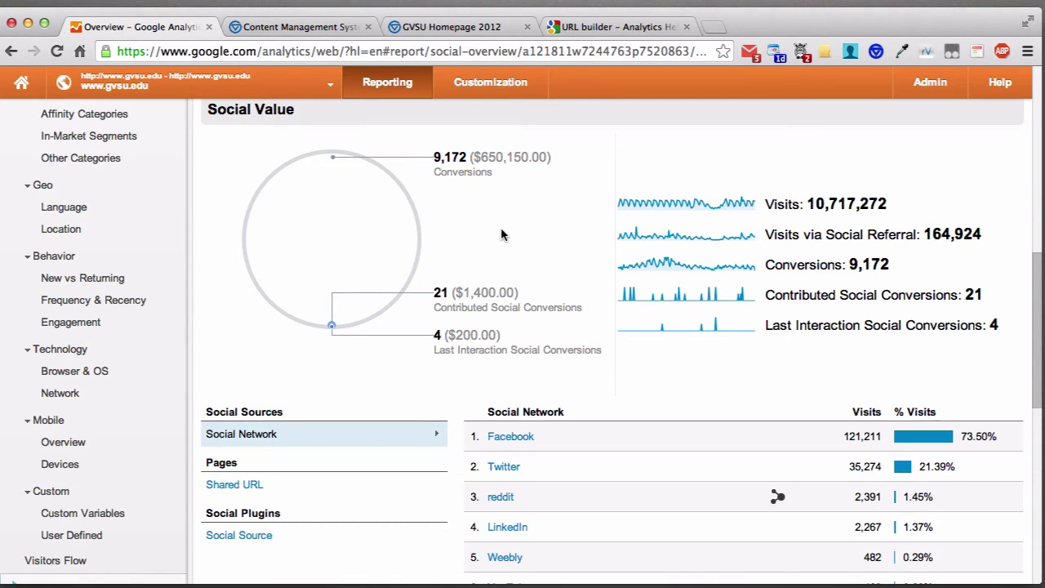
# Expand Search Engine Optimization and open the Queries report to examine its impressions graph and query table.
pyautogui.scroll(-15, 500, 236)
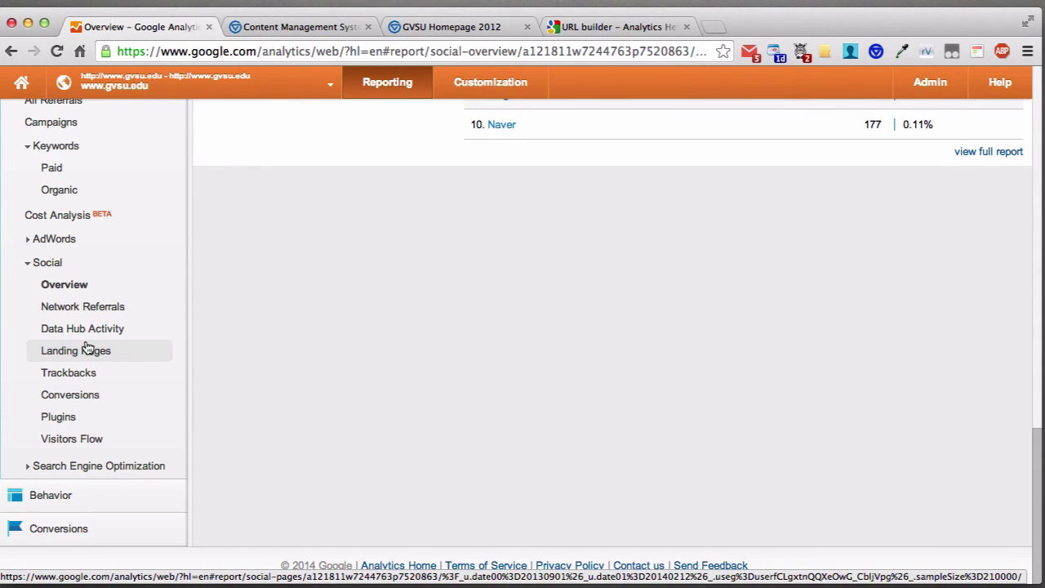
pyautogui.click(117, 473)
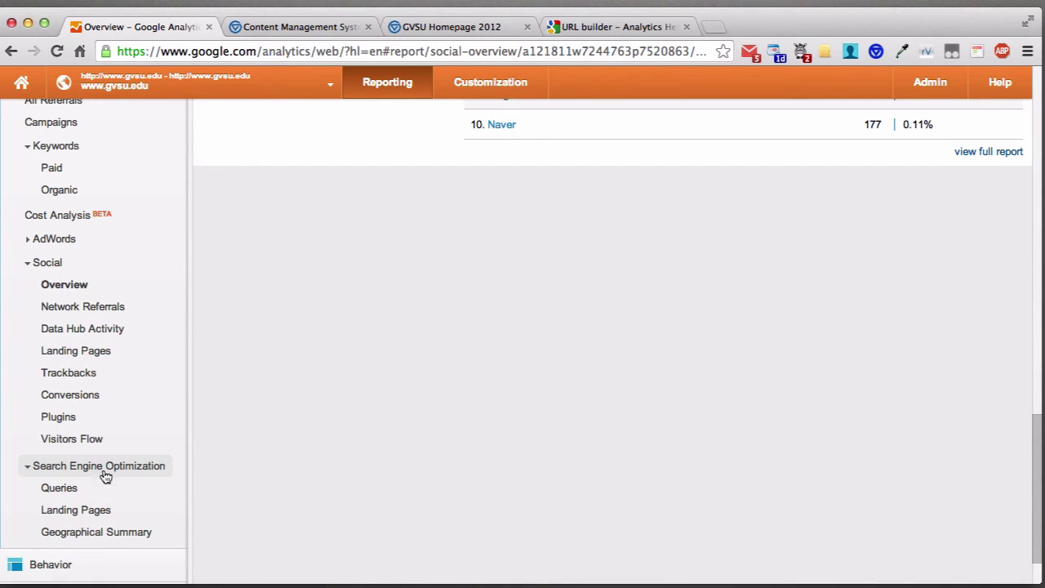
pyautogui.click(68, 489)
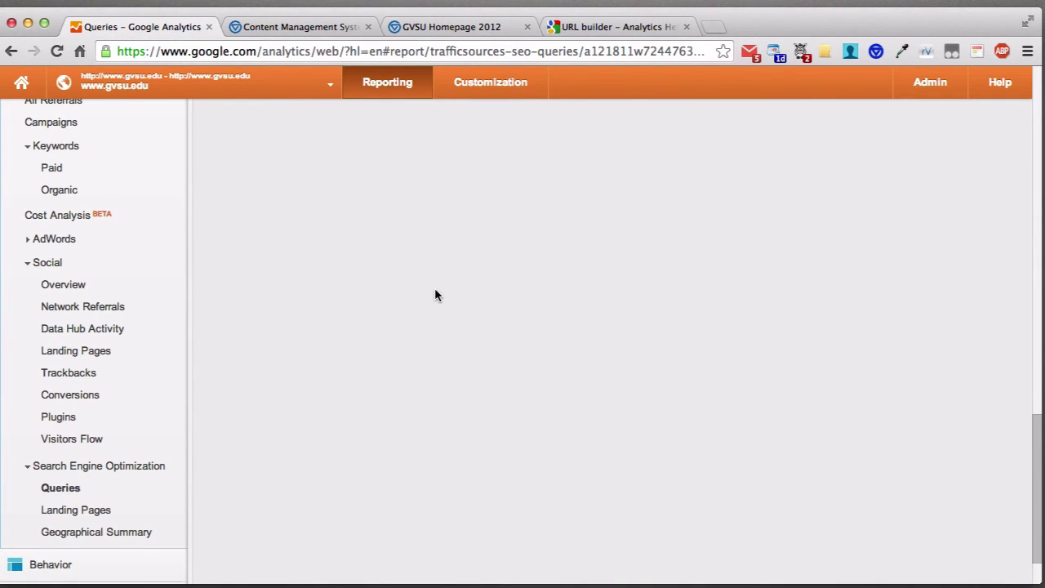
pyautogui.scroll(10, 434, 294)
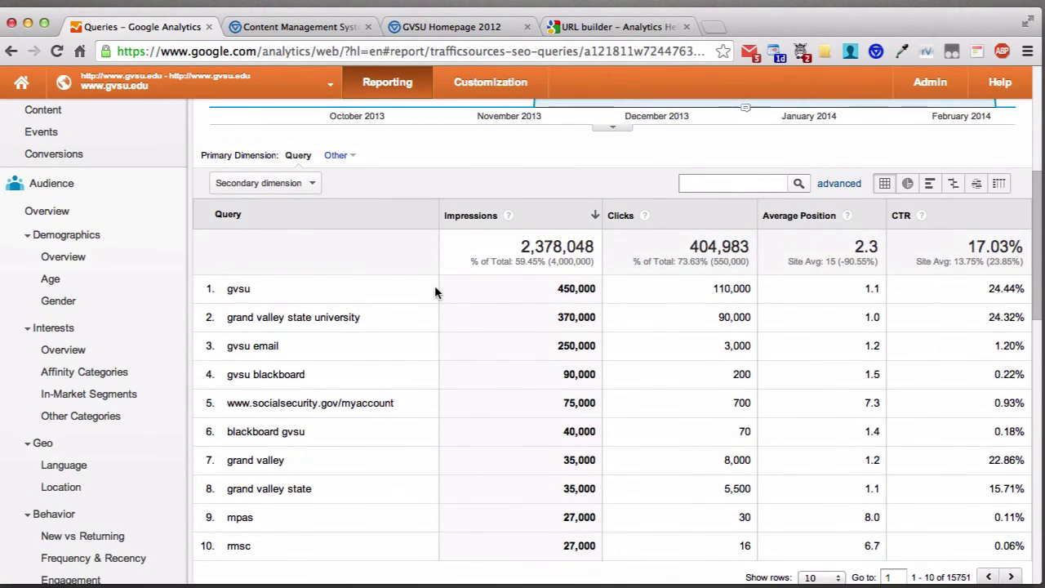
pyautogui.scroll(2, 436, 293)
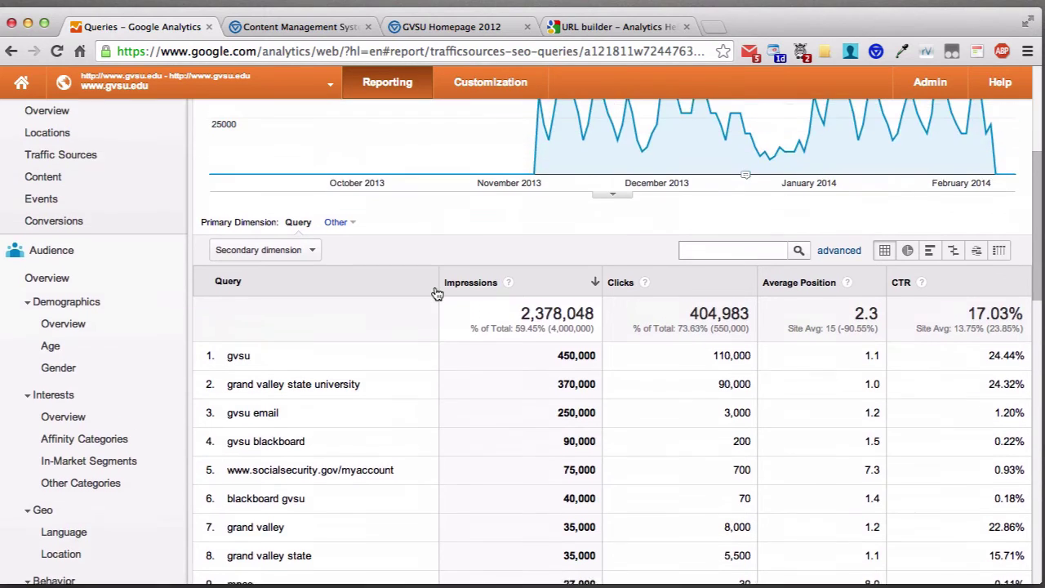
pyautogui.scroll(6, 433, 293)
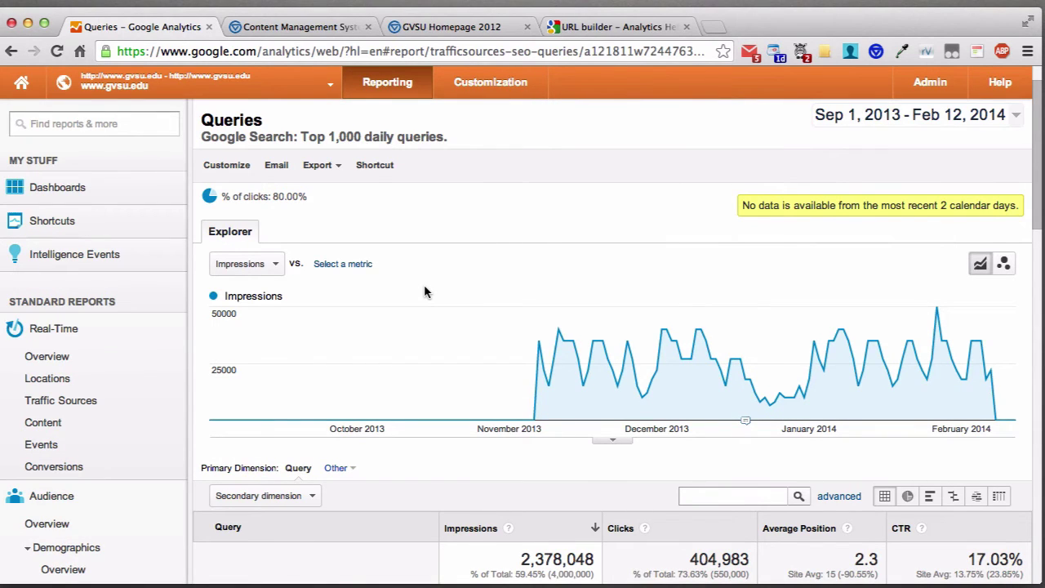
pyautogui.scroll(1, 425, 291)
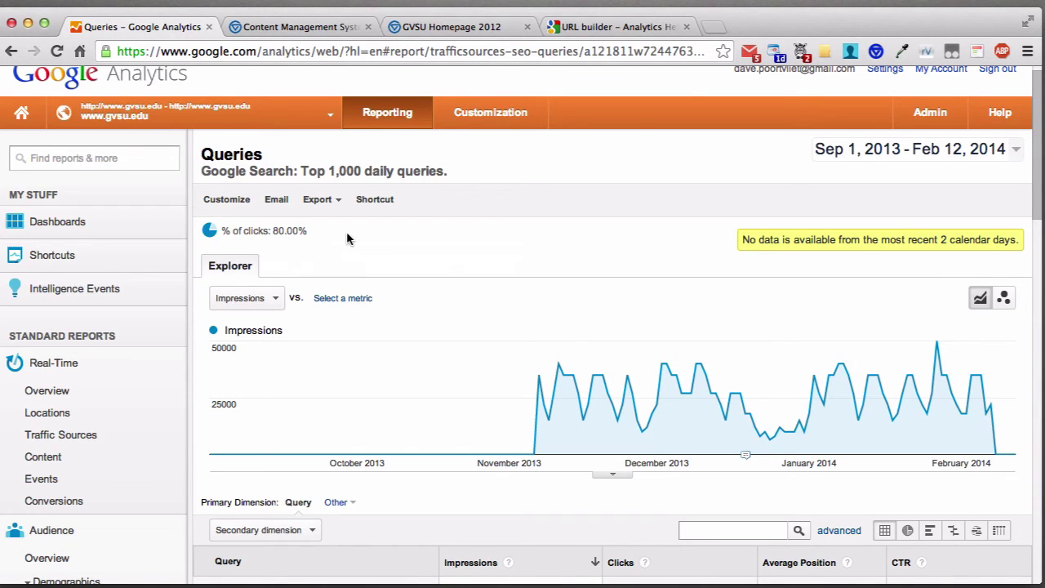
pyautogui.scroll(-10, 364, 239)
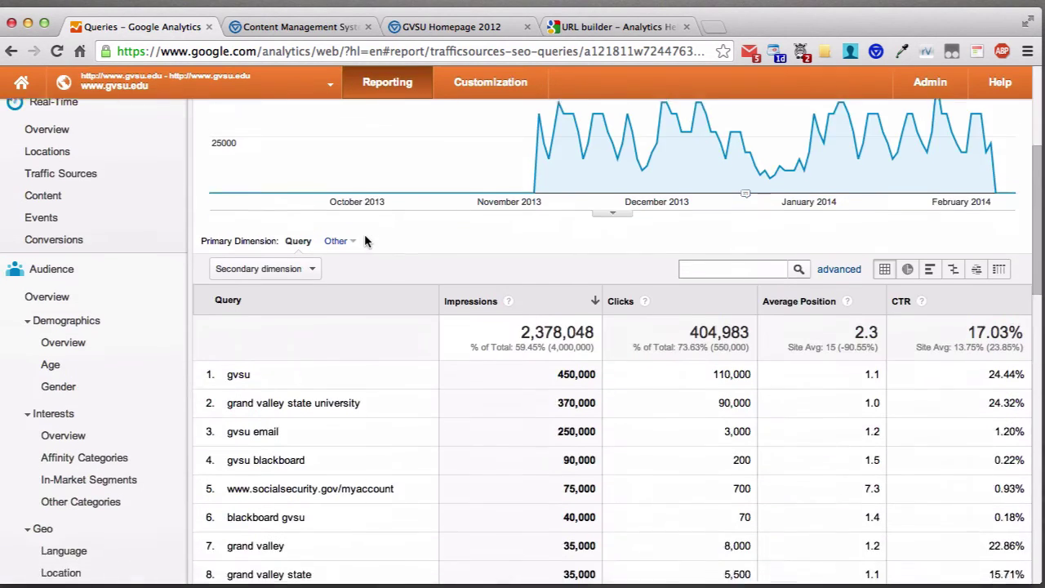
# Open the Landing Pages report under Search Engine Optimization.
pyautogui.scroll(-5, 365, 241)
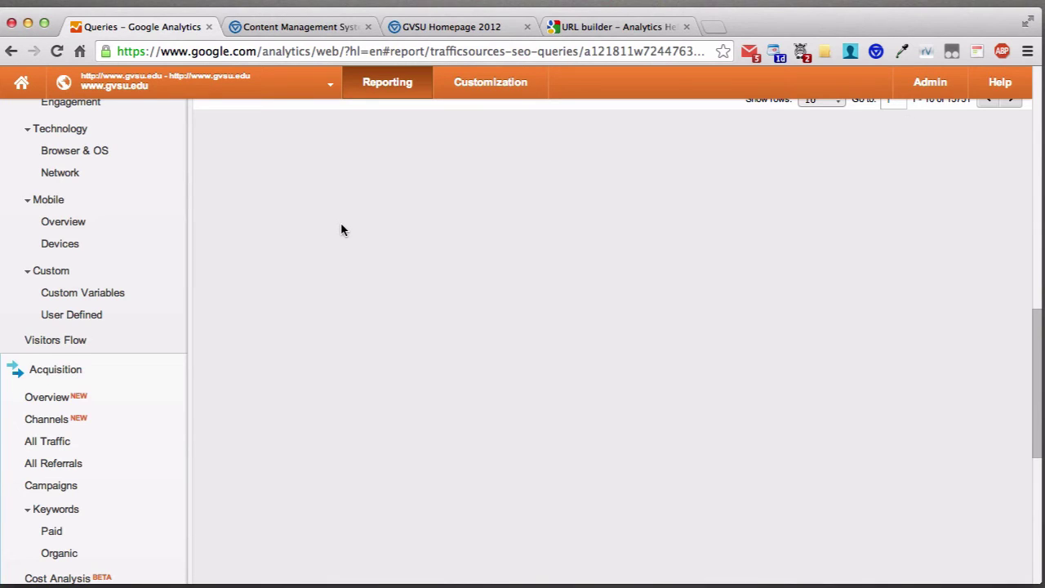
pyautogui.scroll(-5, 341, 228)
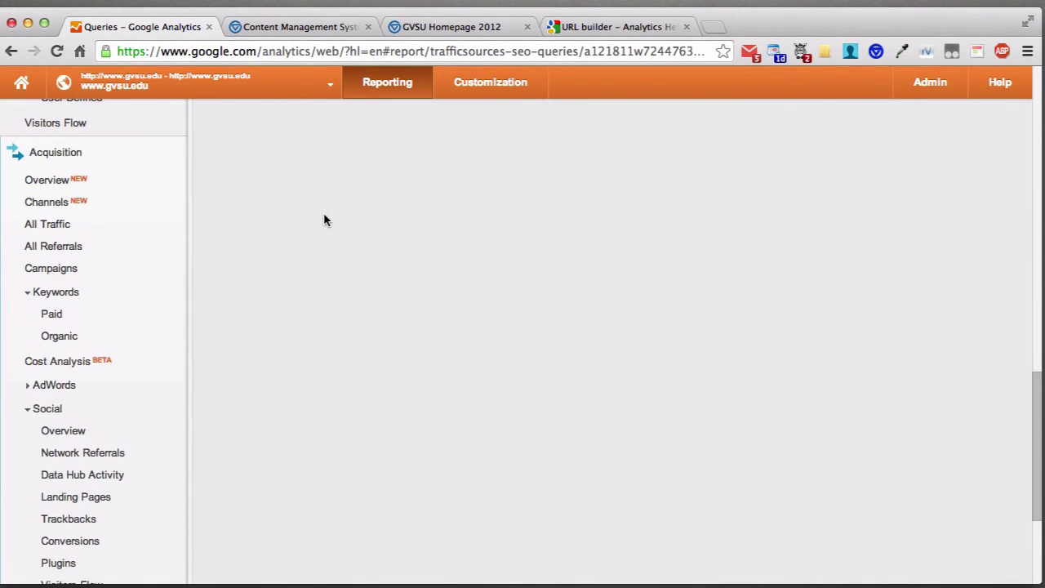
pyautogui.scroll(-5, 332, 222)
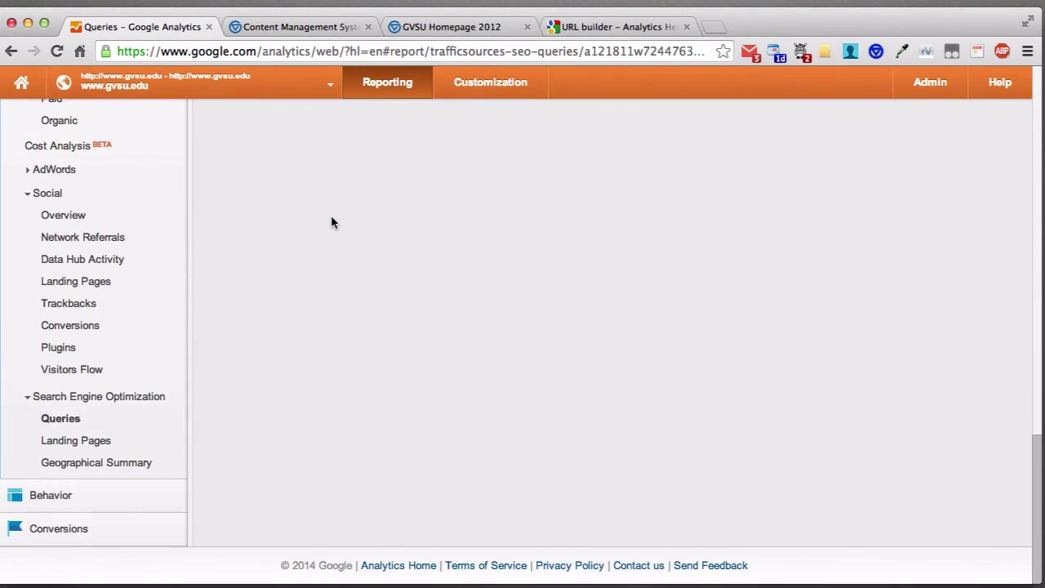
pyautogui.click(114, 439)
pyautogui.scroll(-1, 131, 448)
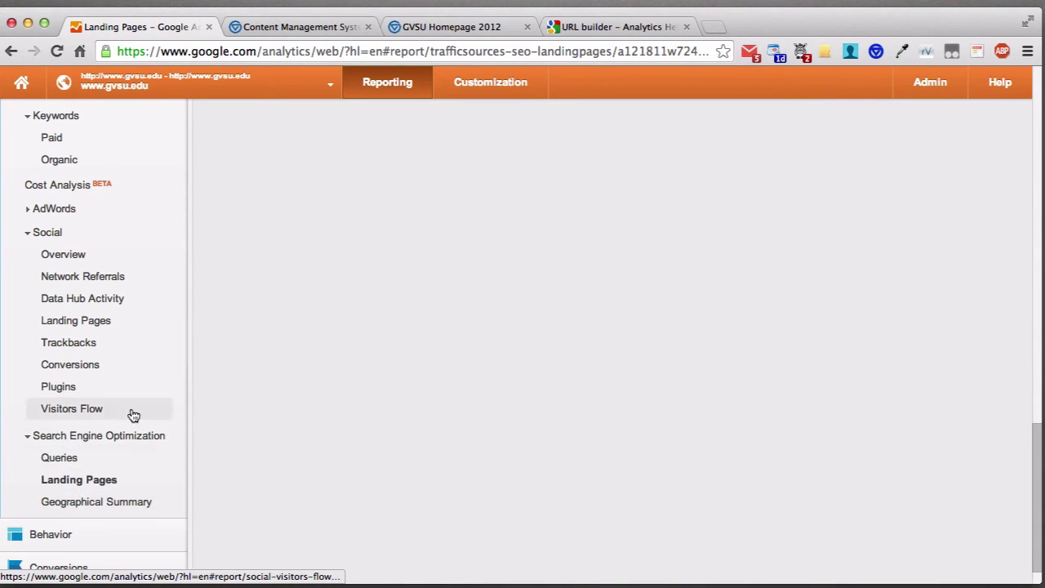
# Expand the Behavior section of the standard reports.
pyautogui.scroll(-2, 130, 412)
pyautogui.scroll(-1, 129, 415)
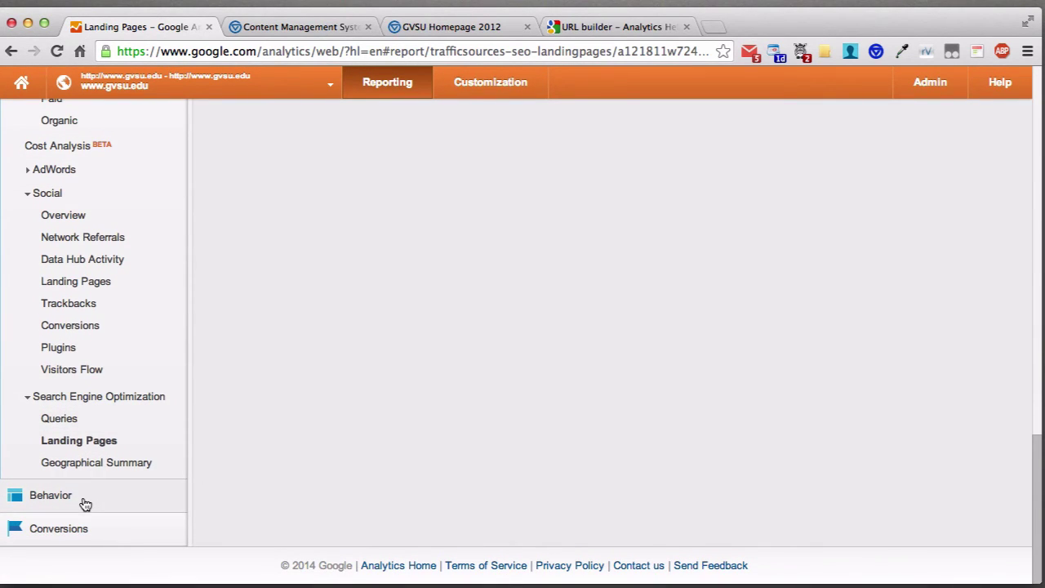
pyautogui.click(81, 497)
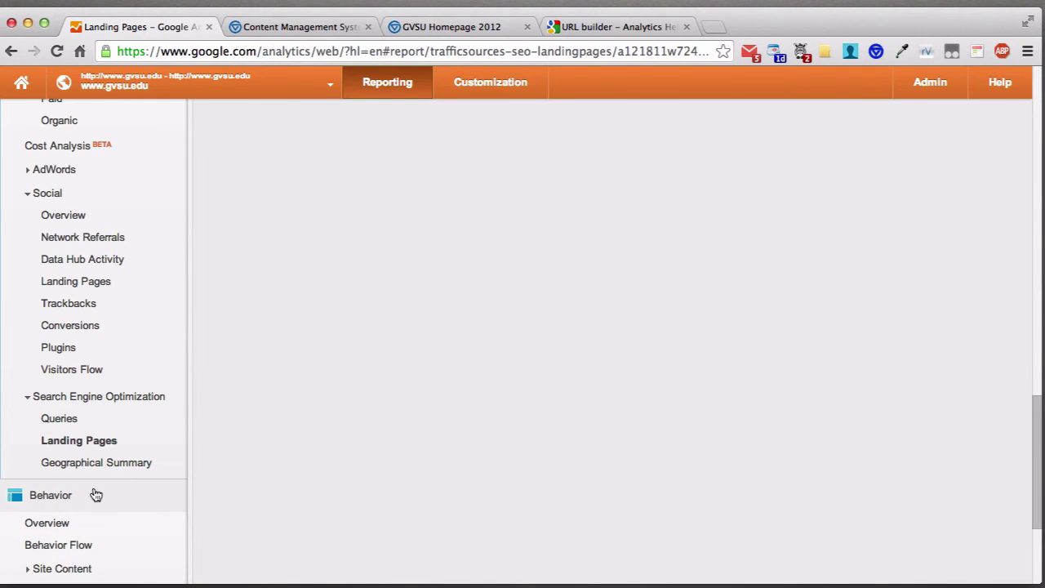
# Collapse the Acquisition, Audience and Real-Time sections of the standard reports.
pyautogui.scroll(-5, 85, 507)
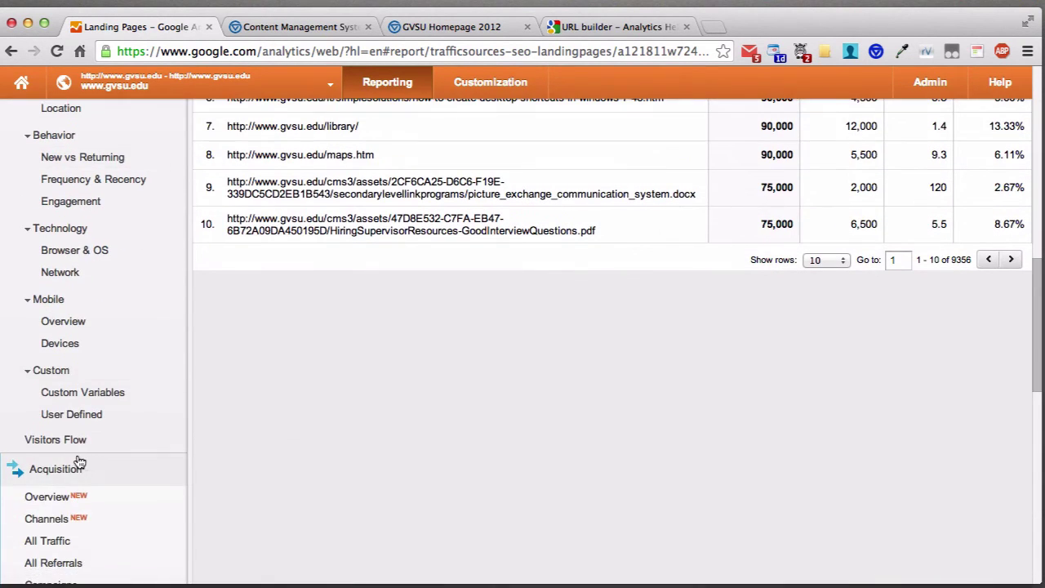
pyautogui.click(80, 463)
pyautogui.scroll(10, 86, 425)
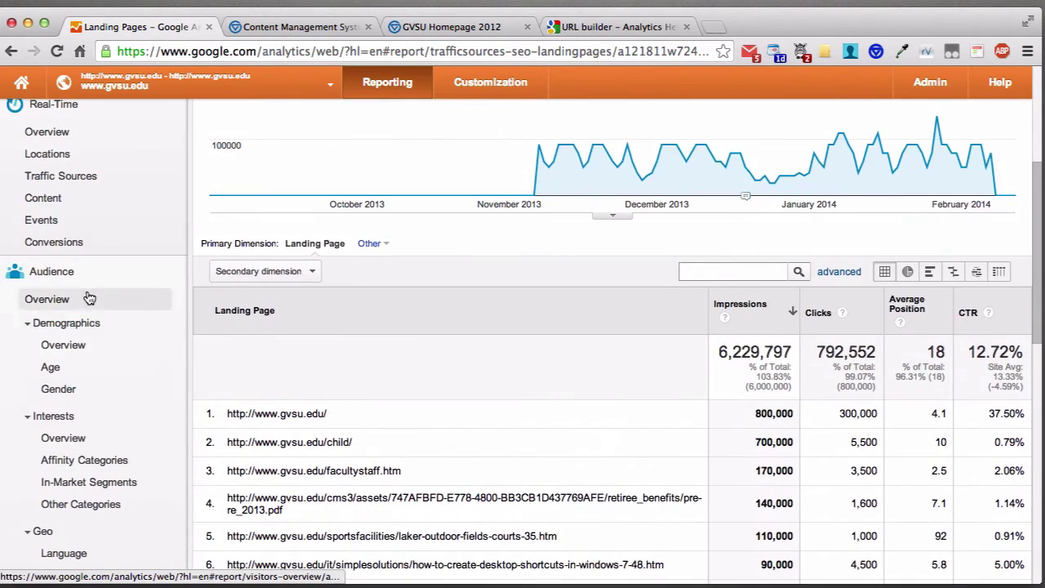
pyautogui.click(81, 273)
pyautogui.scroll(3, 98, 282)
pyautogui.click(81, 217)
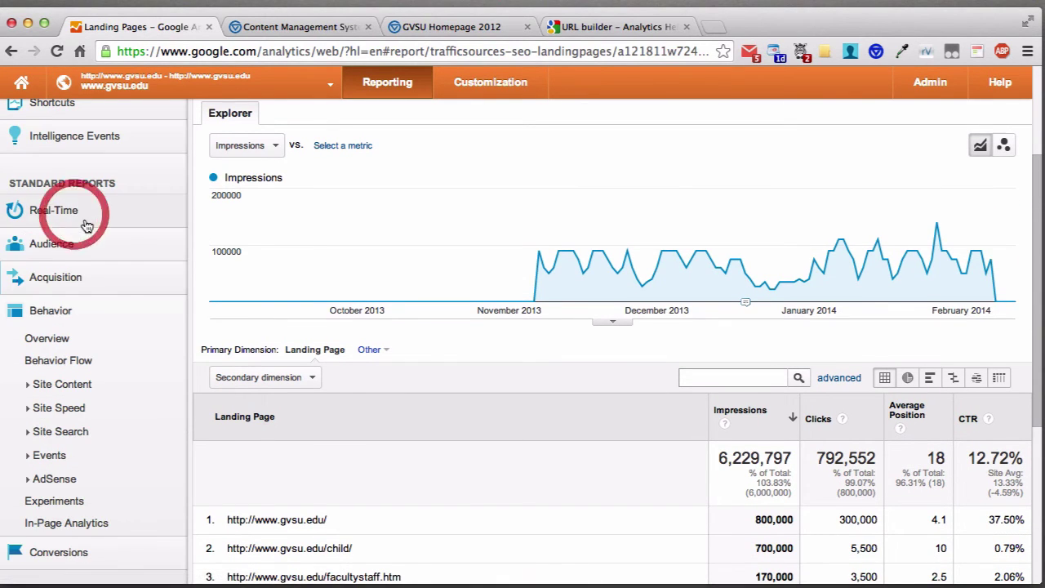
# Open the Behavior Overview report and examine its pageview metrics and the table of most viewed pages.
pyautogui.scroll(-2, 124, 296)
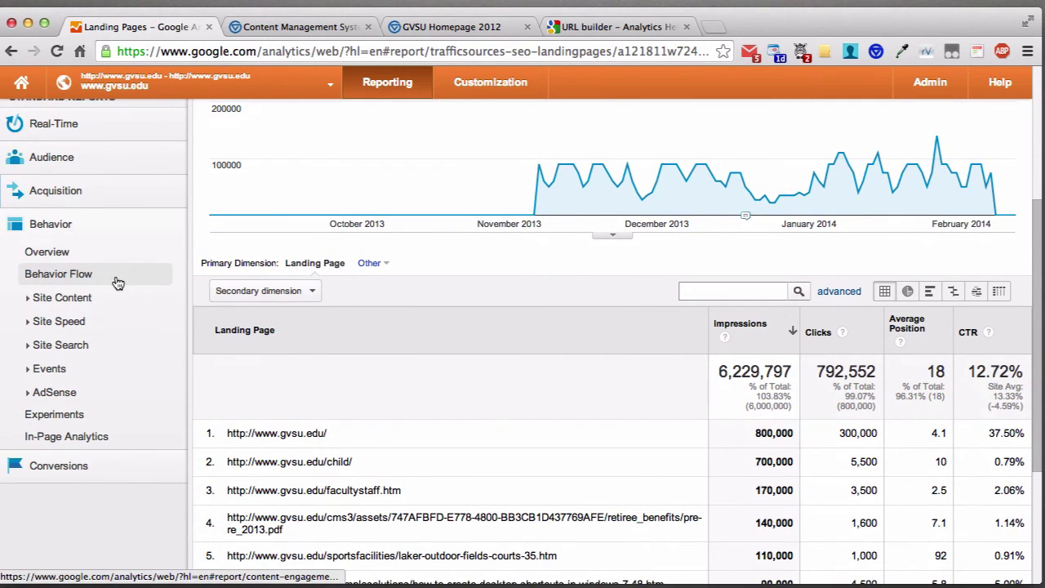
pyautogui.click(109, 276)
pyautogui.click(72, 254)
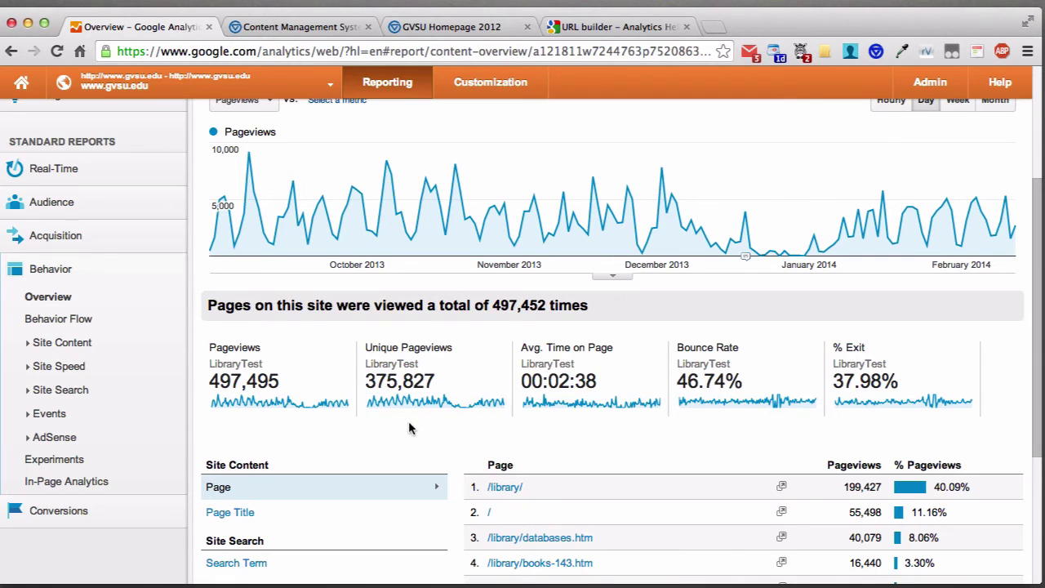
pyautogui.scroll(1, 411, 425)
pyautogui.scroll(-1, 421, 420)
pyautogui.scroll(-4, 421, 424)
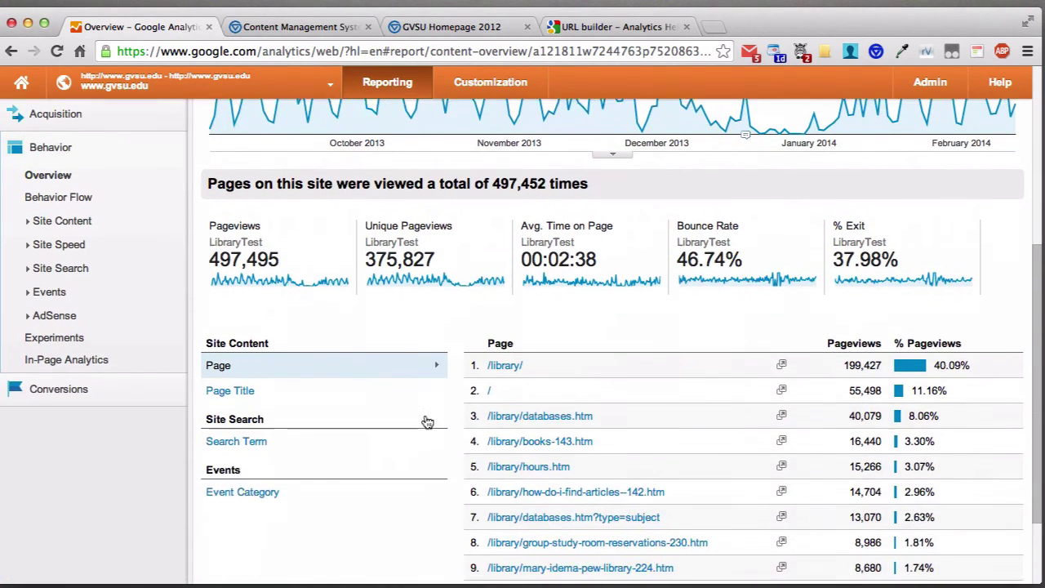
pyautogui.scroll(-1, 461, 380)
pyautogui.scroll(1, 458, 376)
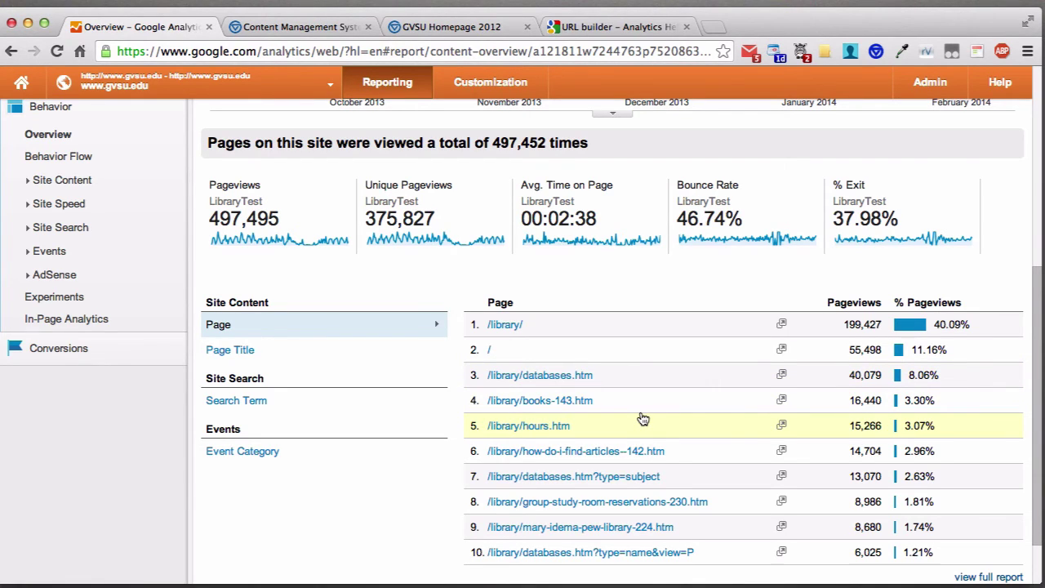
# Open the Behavior Flow report and look over the paths from landing pages to interactions.
pyautogui.scroll(3, 643, 418)
pyautogui.click(90, 337)
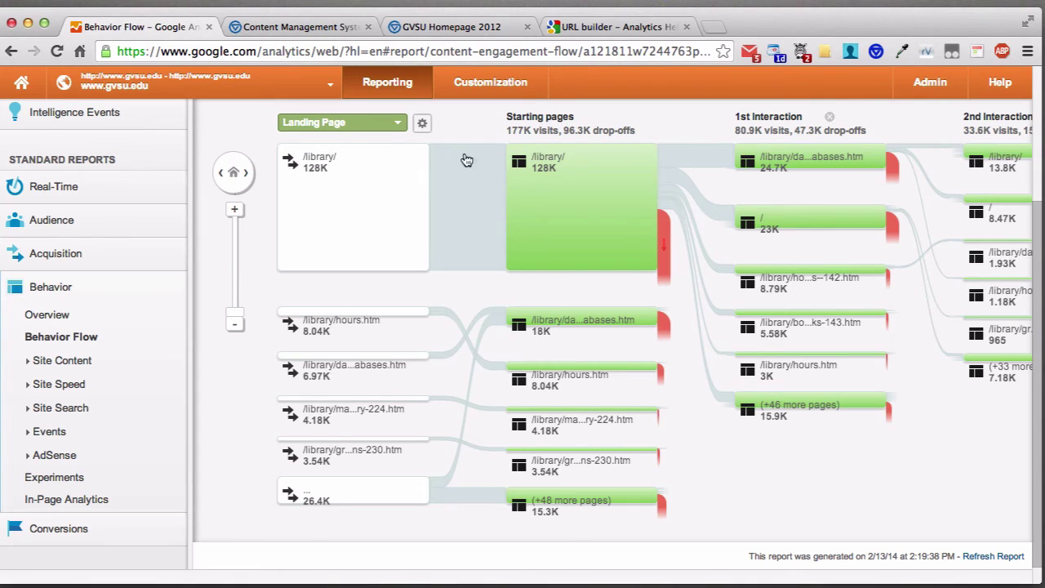
pyautogui.moveTo(518, 226)
# Open the All Pages report under Site Content and examine its table of pages.
pyautogui.click(108, 367)
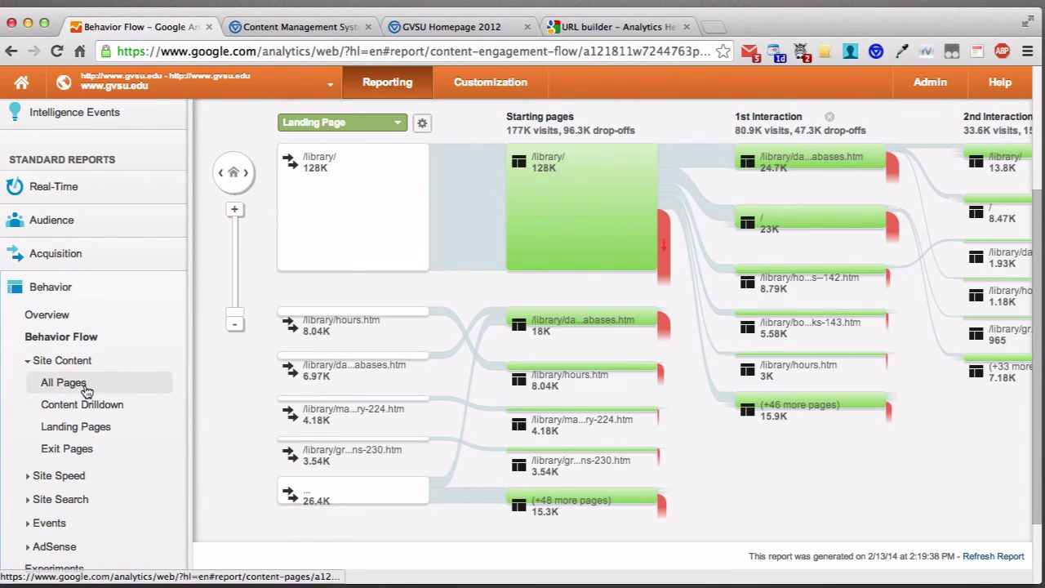
pyautogui.click(85, 384)
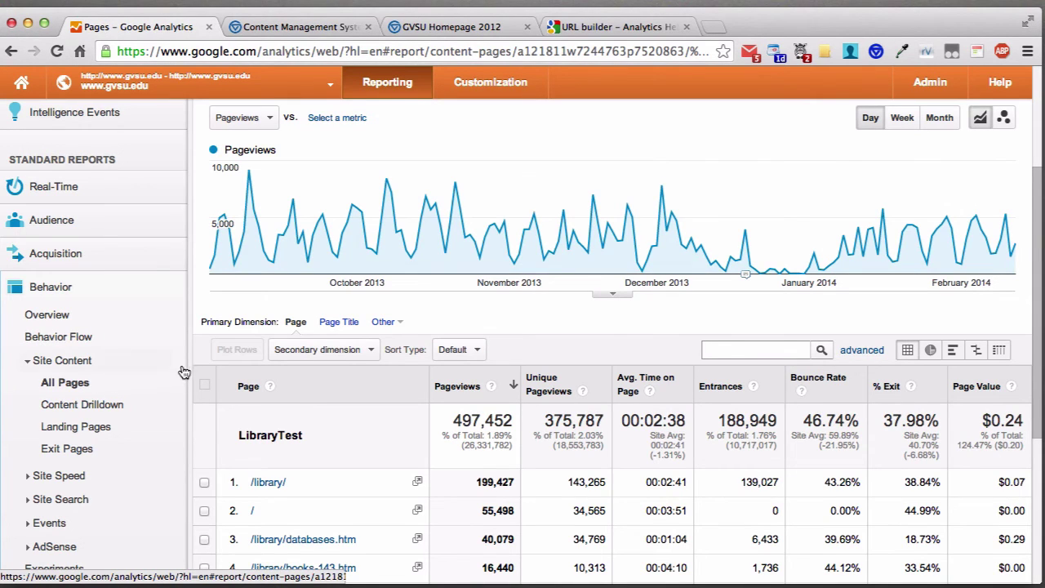
pyautogui.scroll(-3, 200, 362)
pyautogui.scroll(-4, 200, 361)
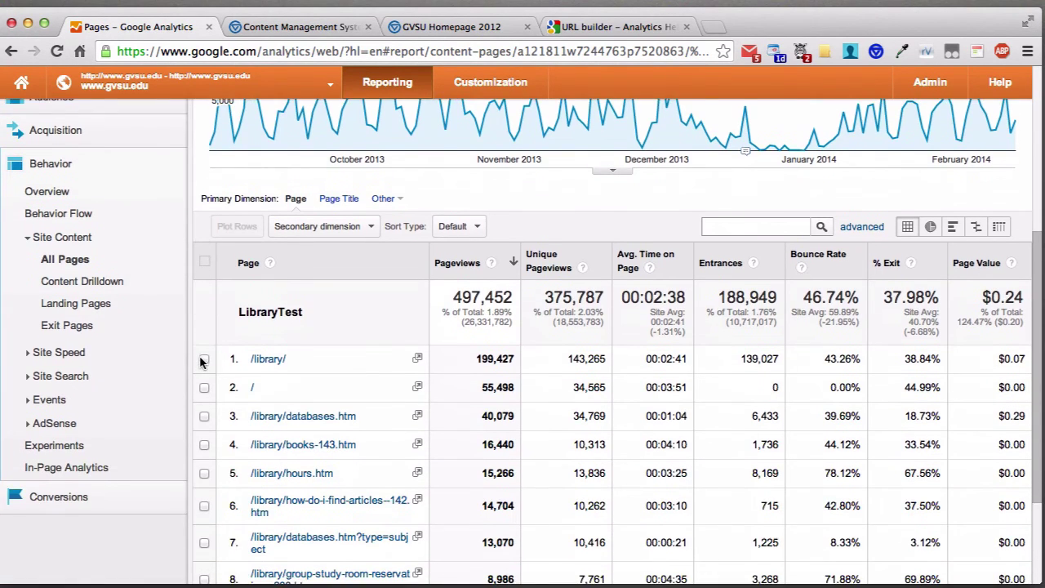
# Show 50 rows in the All Pages table and look through the longer list of pages.
pyautogui.scroll(-1, 200, 362)
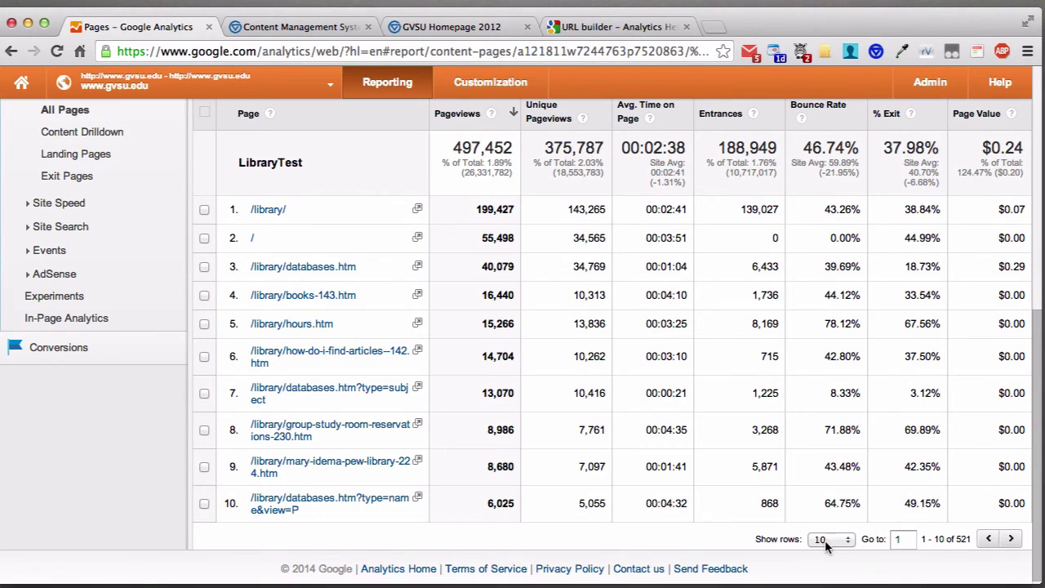
pyautogui.click(825, 540)
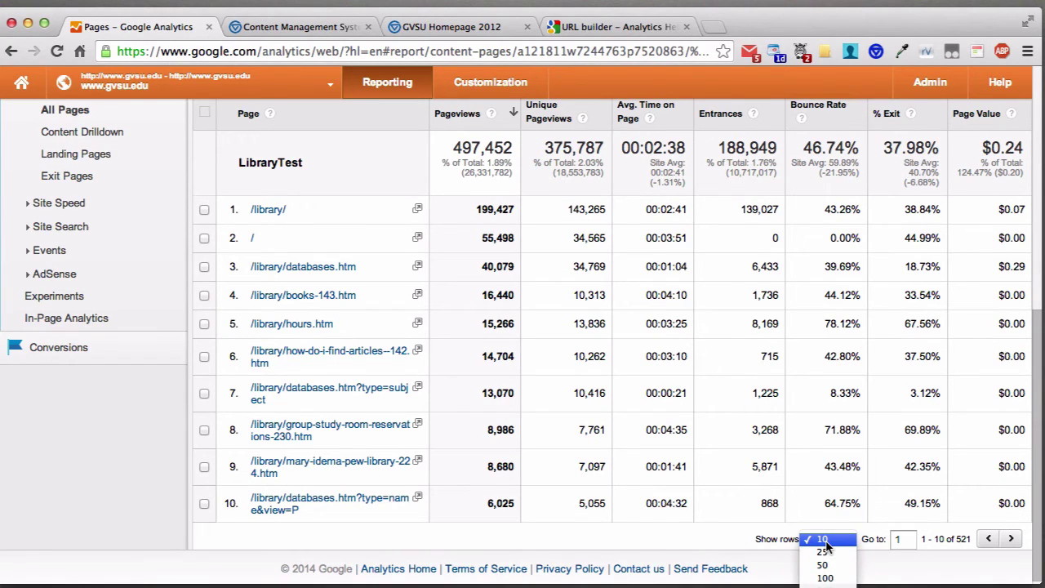
pyautogui.click(823, 565)
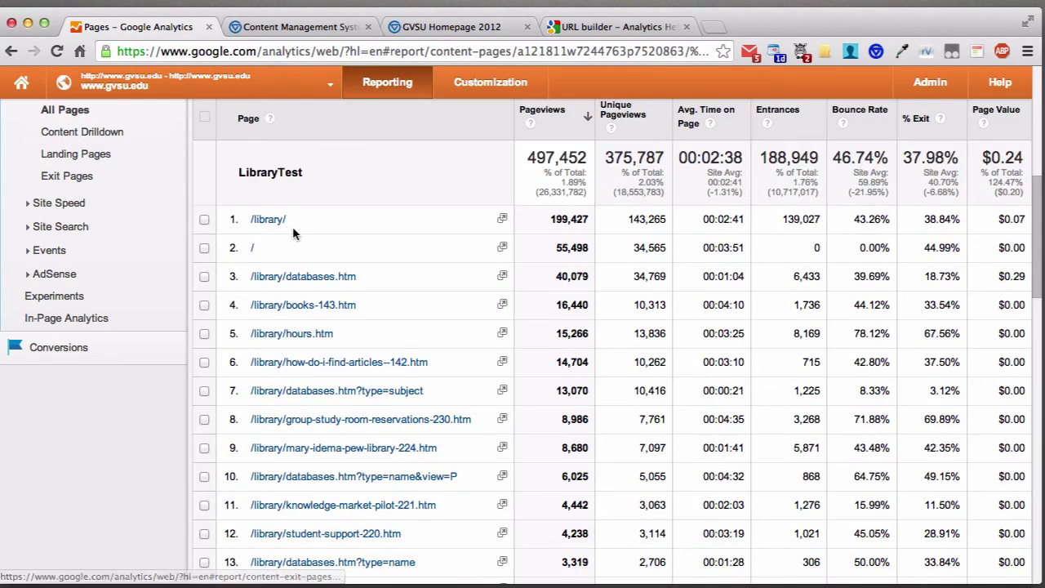
pyautogui.scroll(-3, 294, 235)
pyautogui.scroll(-4, 294, 235)
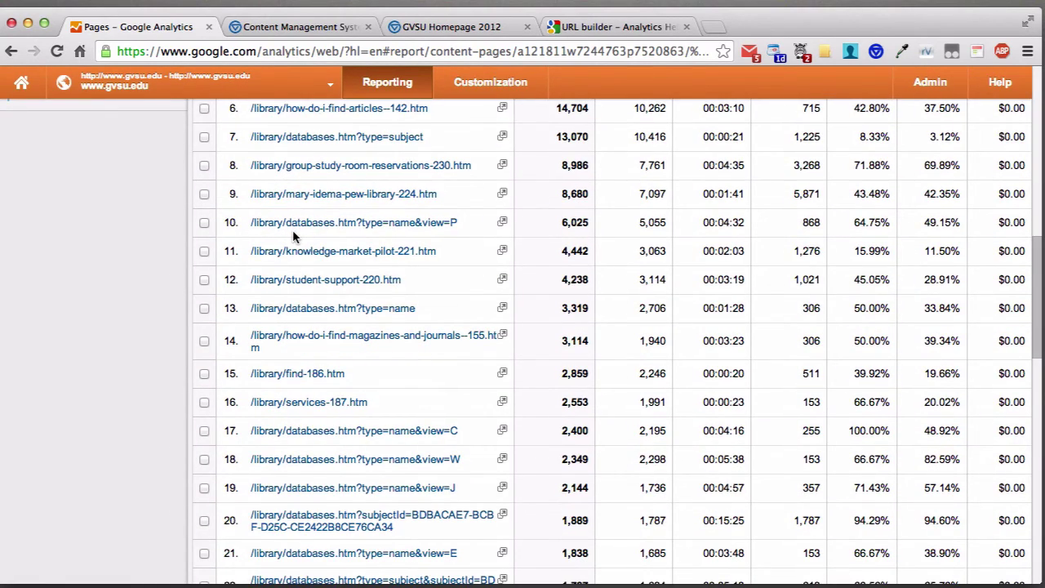
# View the Landing Pages report and the Exit Pages report under Site Content.
pyautogui.scroll(8, 294, 236)
pyautogui.click(98, 184)
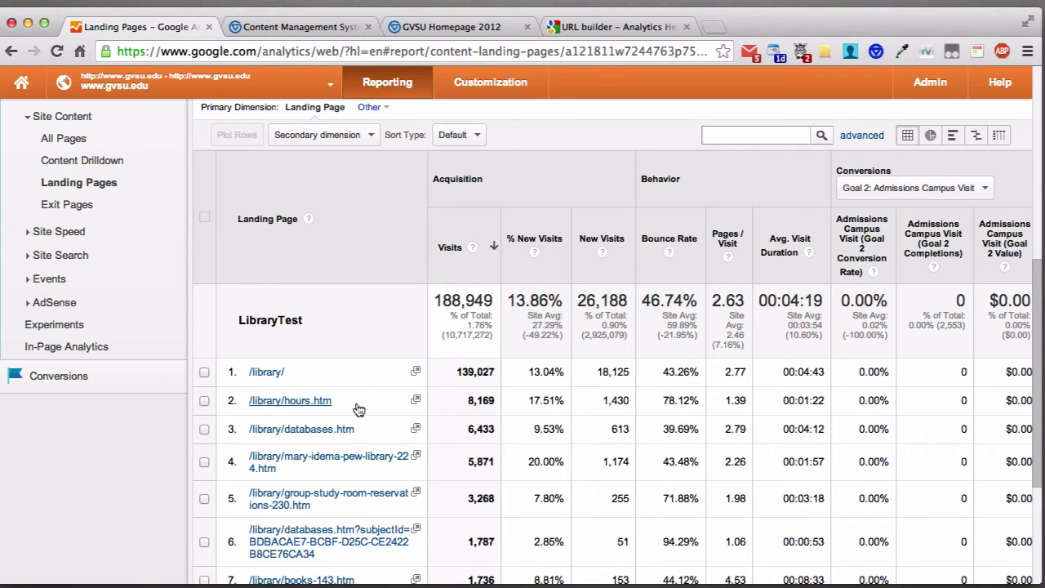
pyautogui.click(67, 206)
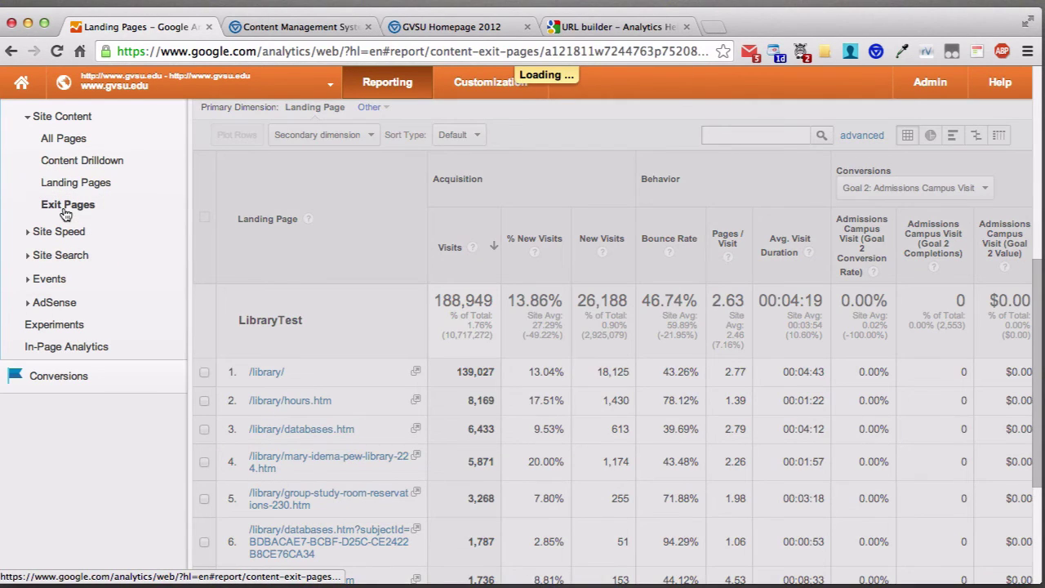
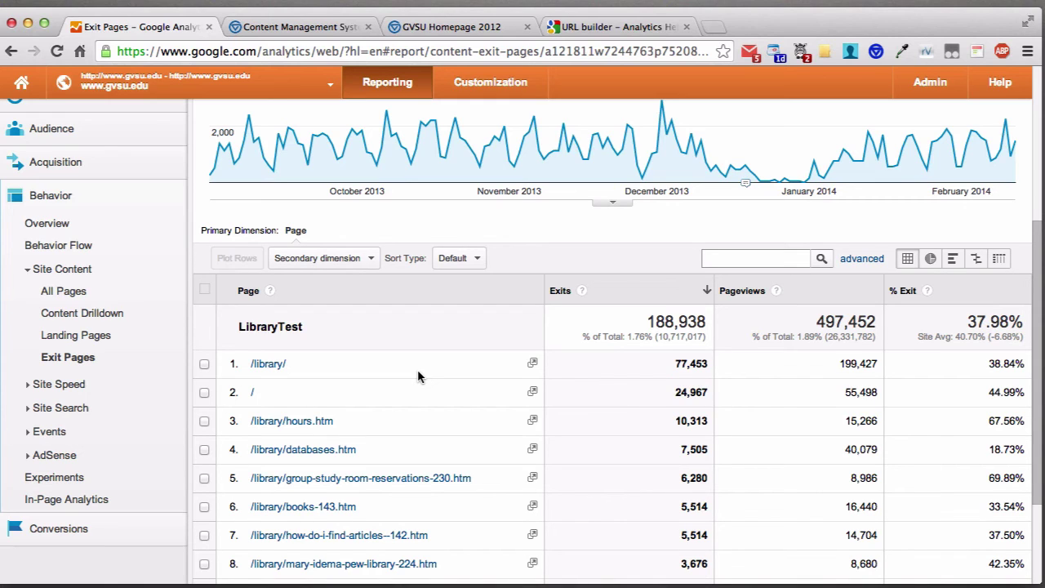
# View the Site Speed Overview and examine load times per page in the Page Timings report.
pyautogui.click(88, 385)
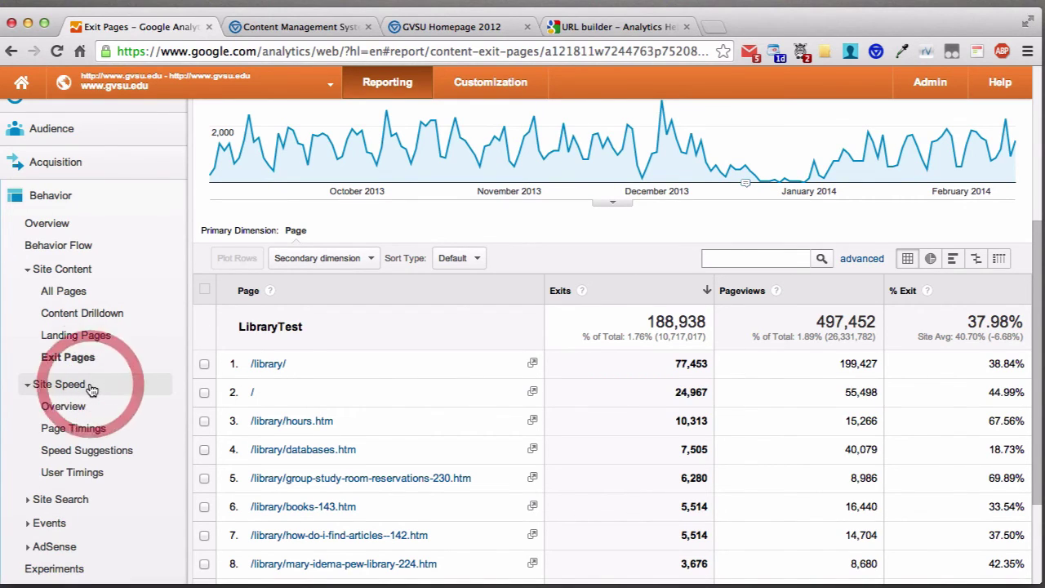
pyautogui.click(85, 418)
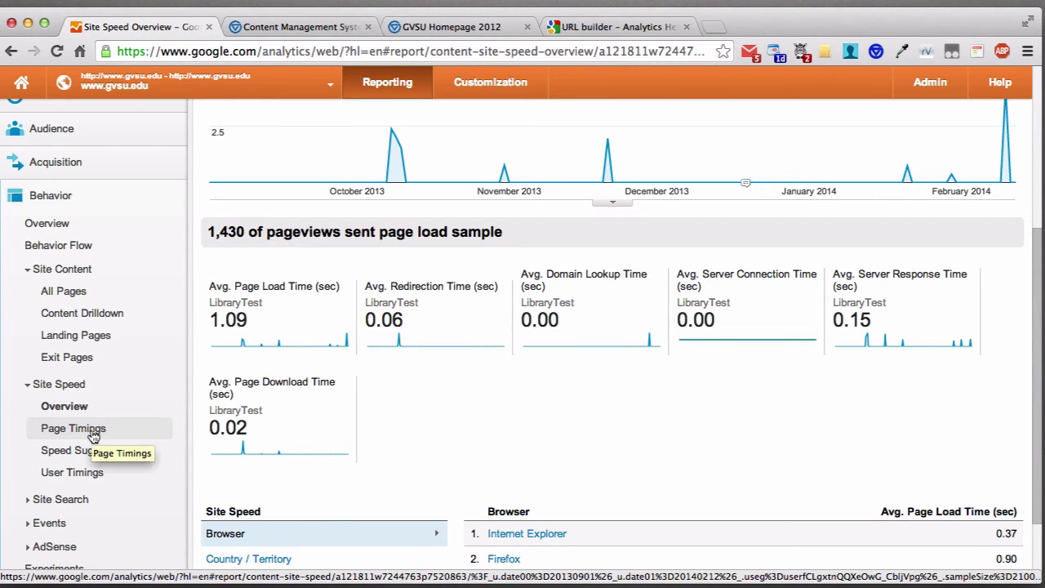
pyautogui.click(96, 433)
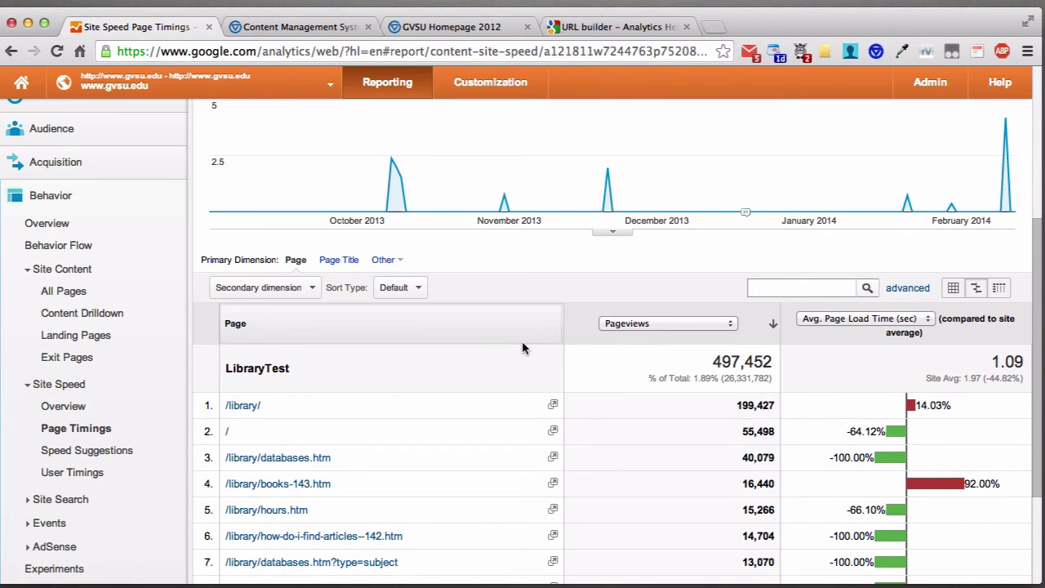
pyautogui.scroll(-2, 523, 349)
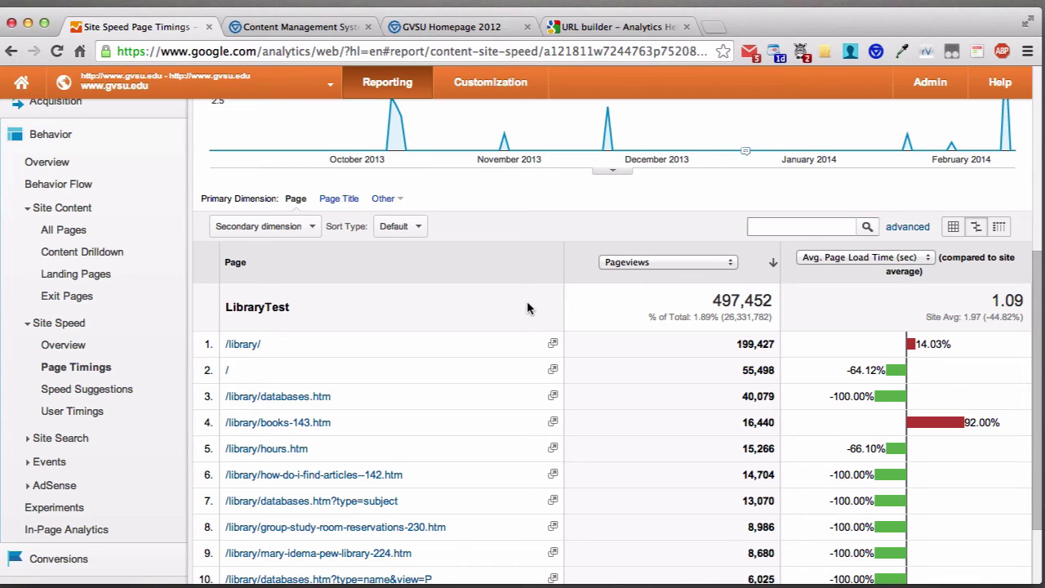
pyautogui.scroll(-2, 511, 306)
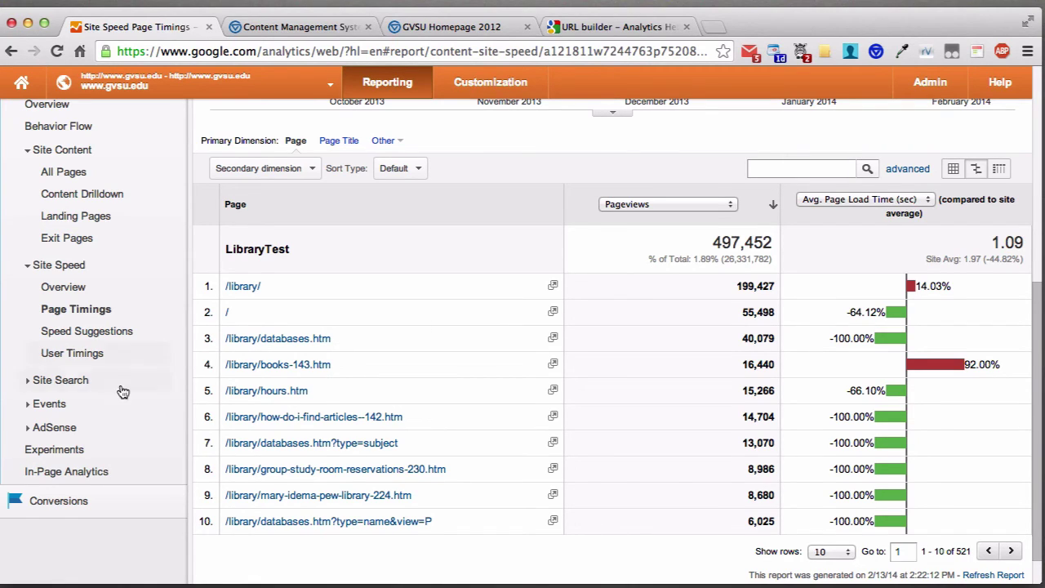
# Expand the Site Search and Events groups of the Behavior reports.
pyautogui.click(85, 380)
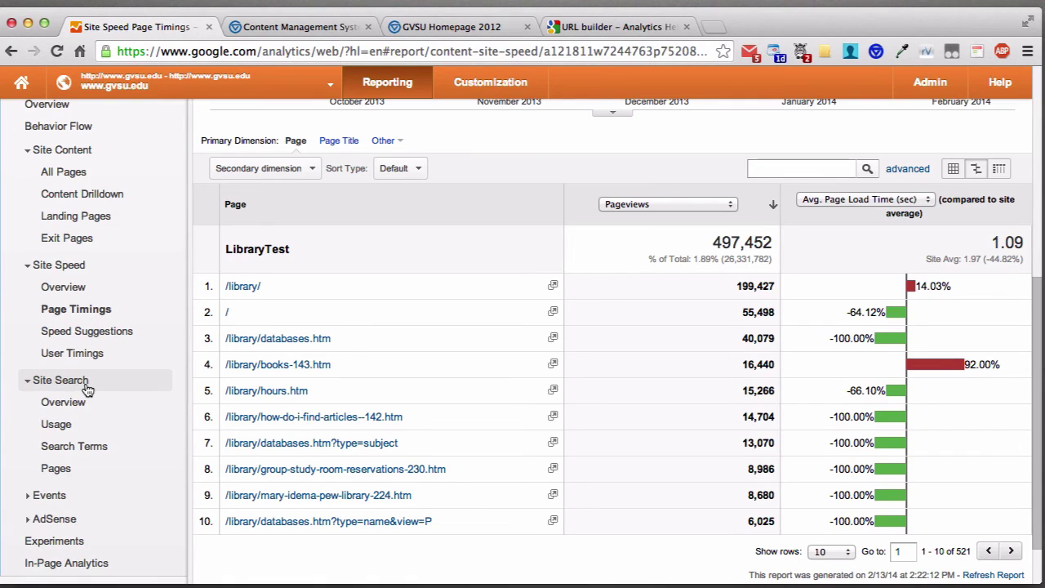
pyautogui.scroll(-1, 82, 393)
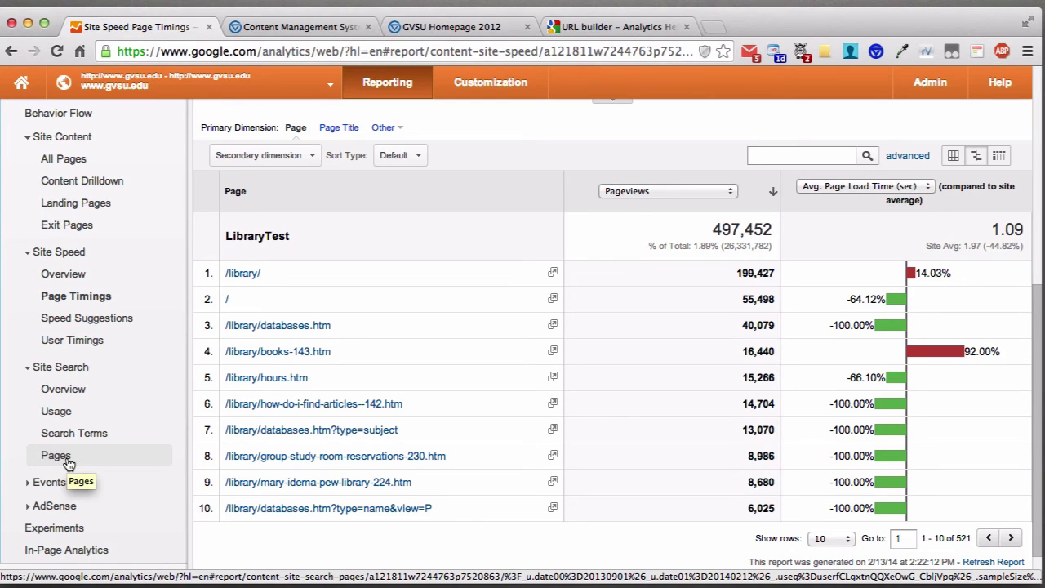
pyautogui.click(49, 481)
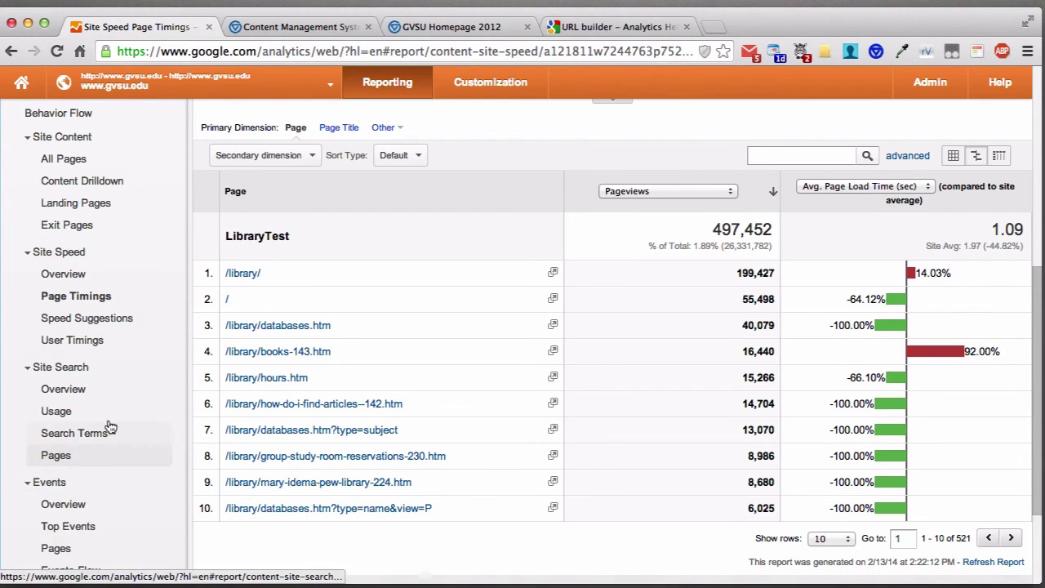
# Open the Events Overview report and examine its event metrics and top event categories.
pyautogui.scroll(-3, 110, 426)
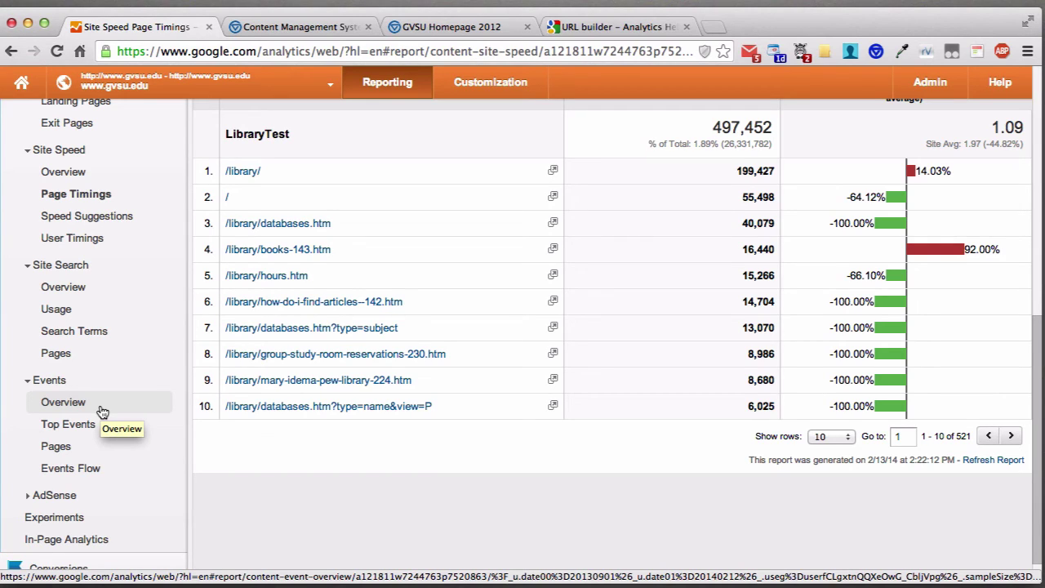
pyautogui.click(102, 410)
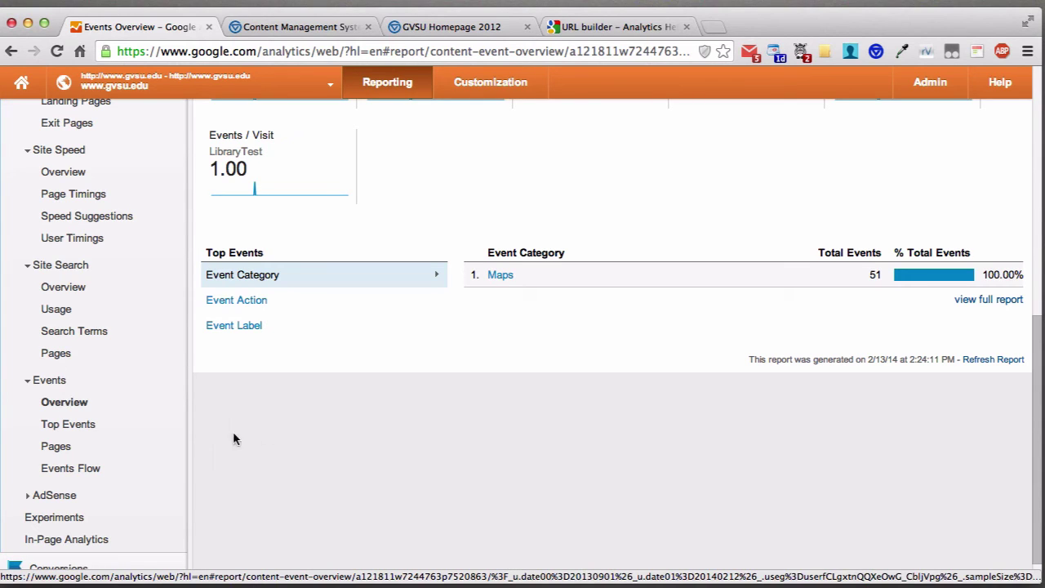
pyautogui.scroll(3, 452, 343)
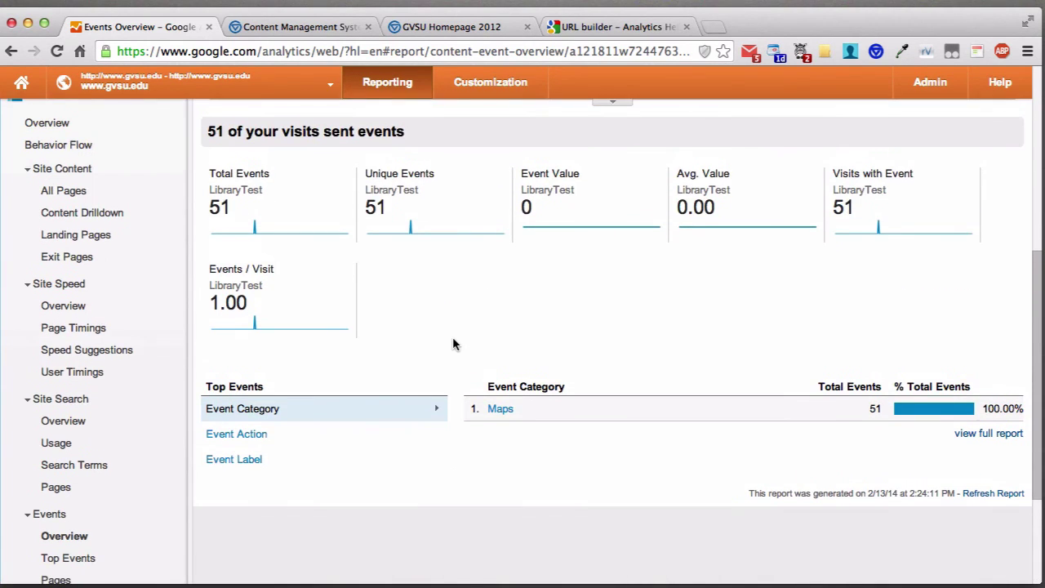
pyautogui.scroll(-1, 453, 343)
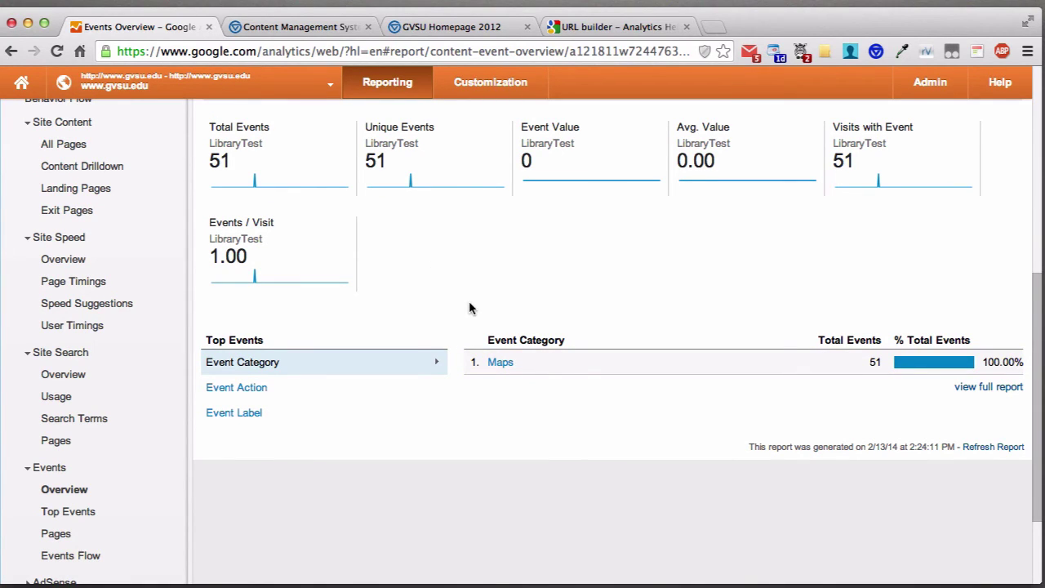
pyautogui.scroll(-1, 445, 286)
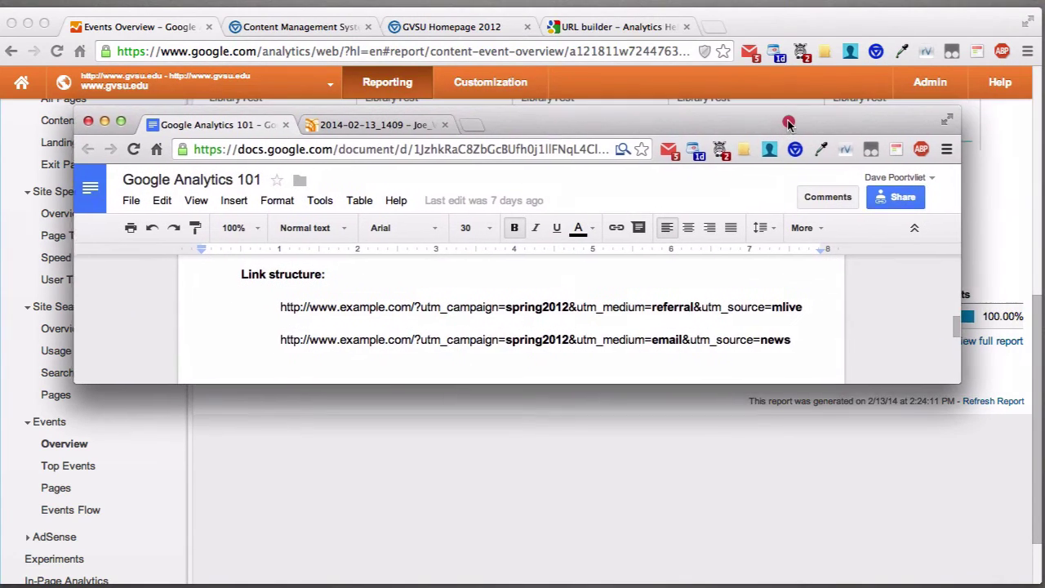
# Switch to the Google Analytics 101 document in Google Docs and find the _trackEvent onclick code examples.
pyautogui.moveTo(787, 125); pyautogui.dragTo(777, 135)
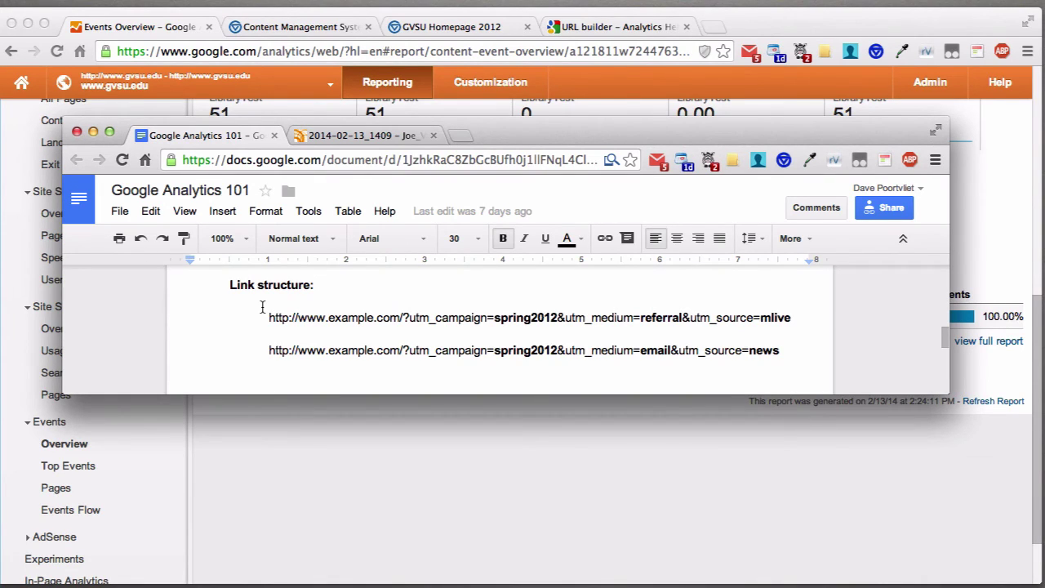
pyautogui.scroll(-1, 458, 323)
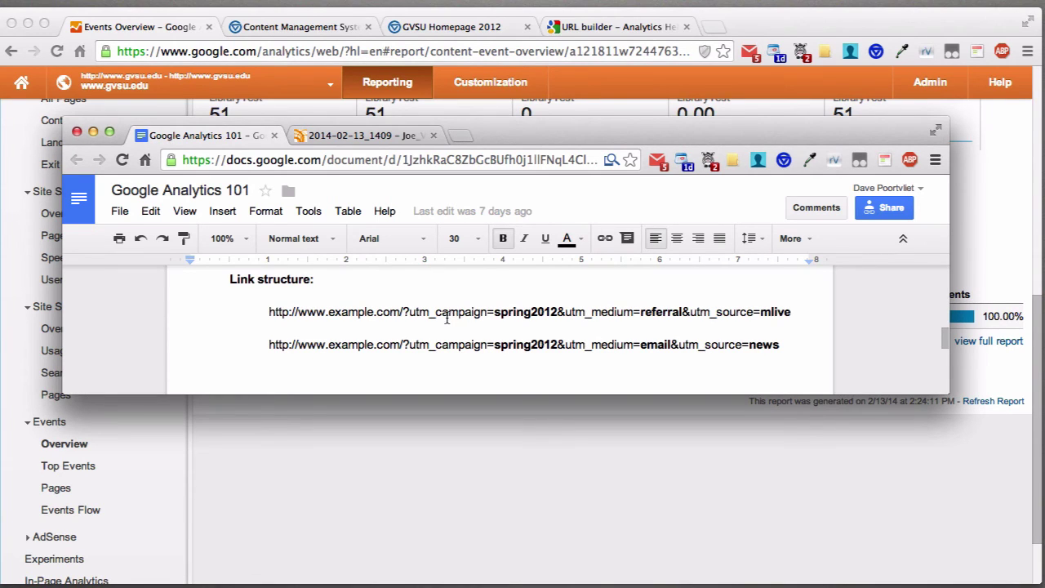
pyautogui.scroll(-10, 448, 318)
pyautogui.scroll(-10, 443, 317)
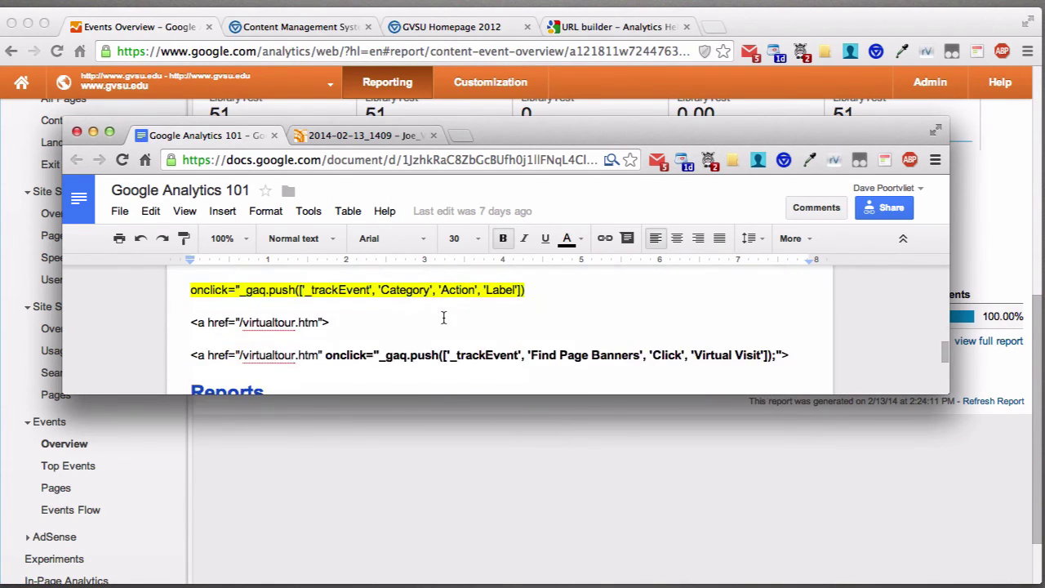
pyautogui.scroll(1, 443, 317)
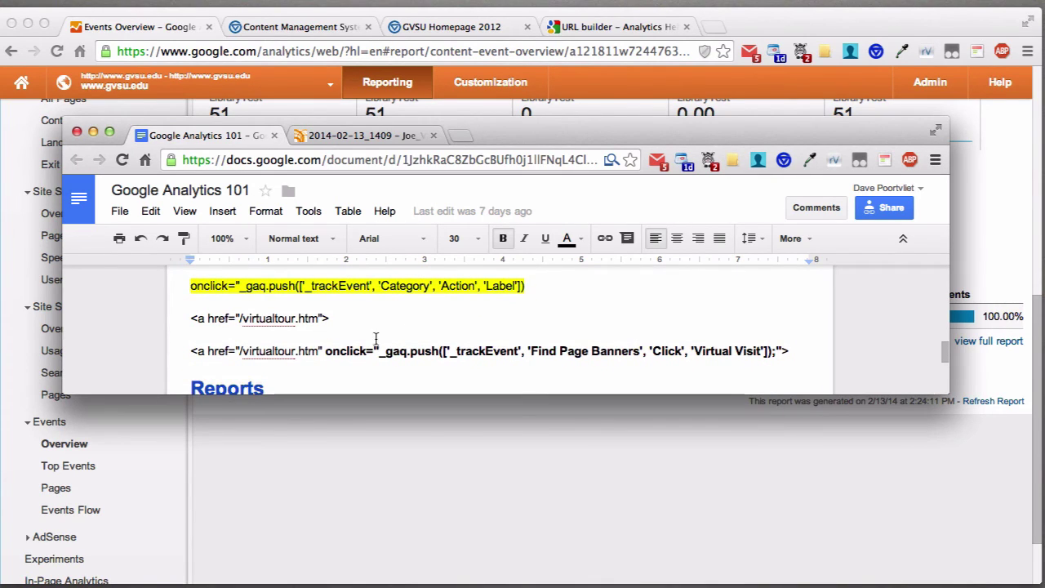
# Highlight the plain virtualtour.htm link tag and the example below it that adds the onclick tracking code.
pyautogui.moveTo(333, 320); pyautogui.dragTo(142, 324)
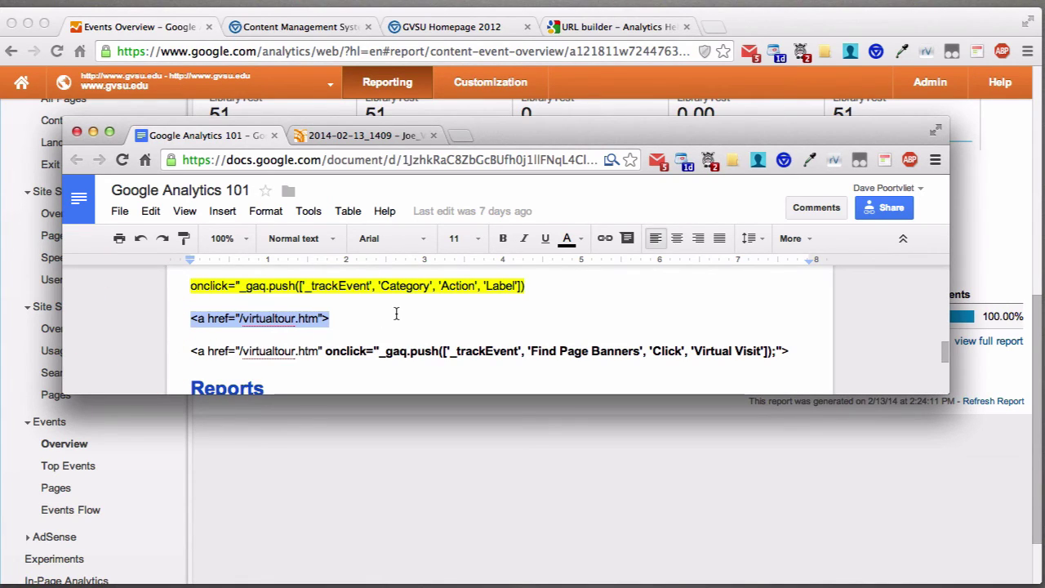
pyautogui.click(543, 287)
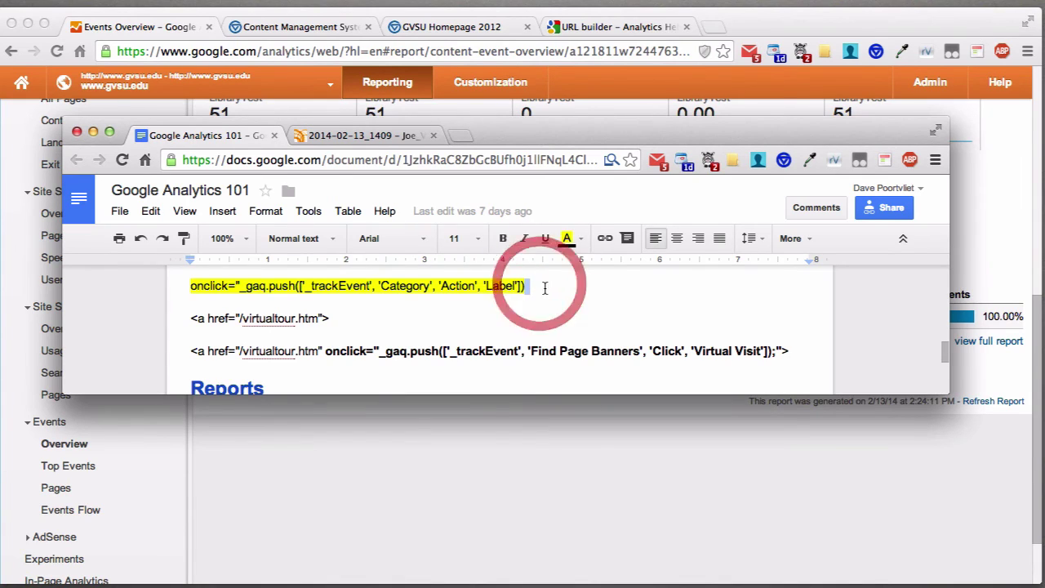
pyautogui.click(421, 318)
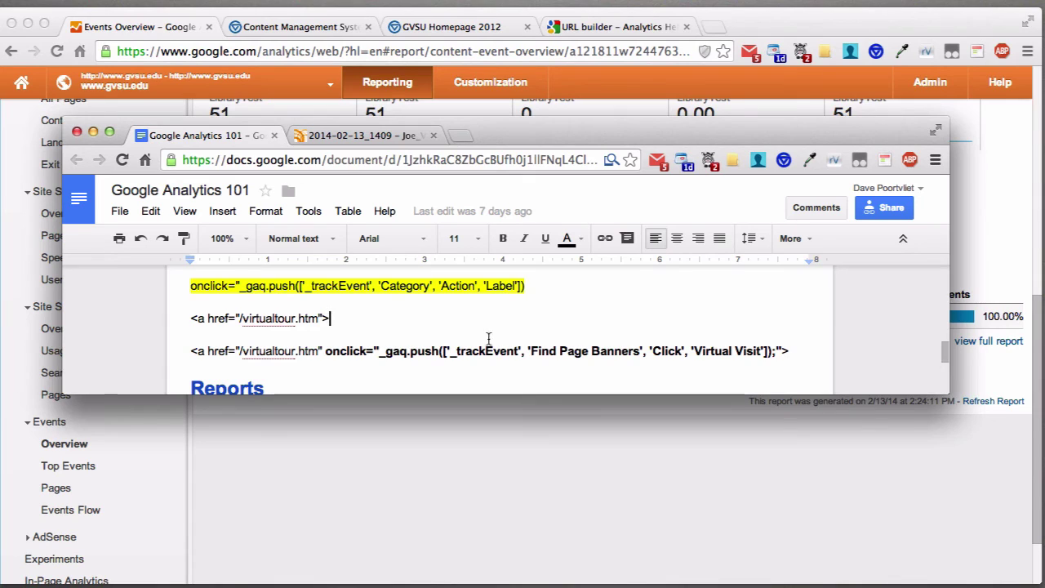
pyautogui.moveTo(330, 319); pyautogui.dragTo(797, 351)
pyautogui.click(795, 353)
# Highlight the template's 'Category' and 'Action' placeholders and the example's 'Find Page Banners', 'Click' and 'Virtual Visit' values to compare them.
pyautogui.moveTo(530, 351); pyautogui.dragTo(642, 351)
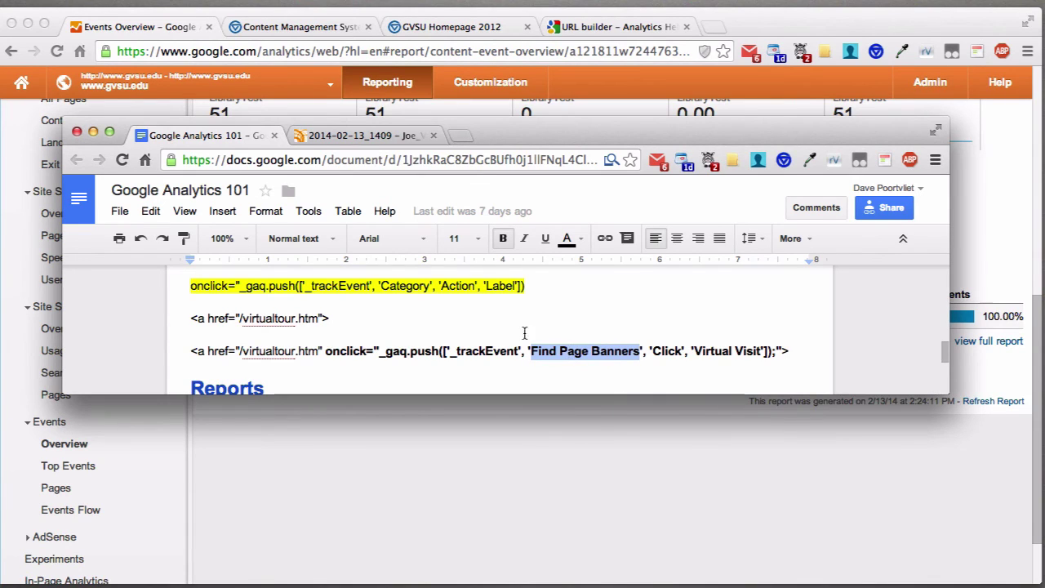
pyautogui.doubleClick(404, 287)
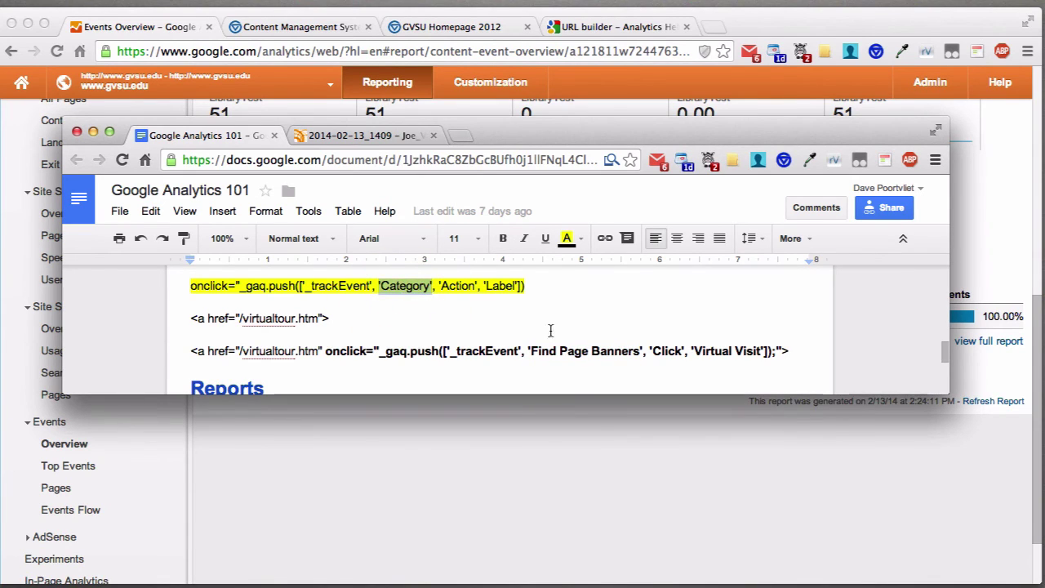
pyautogui.doubleClick(456, 287)
pyautogui.doubleClick(668, 352)
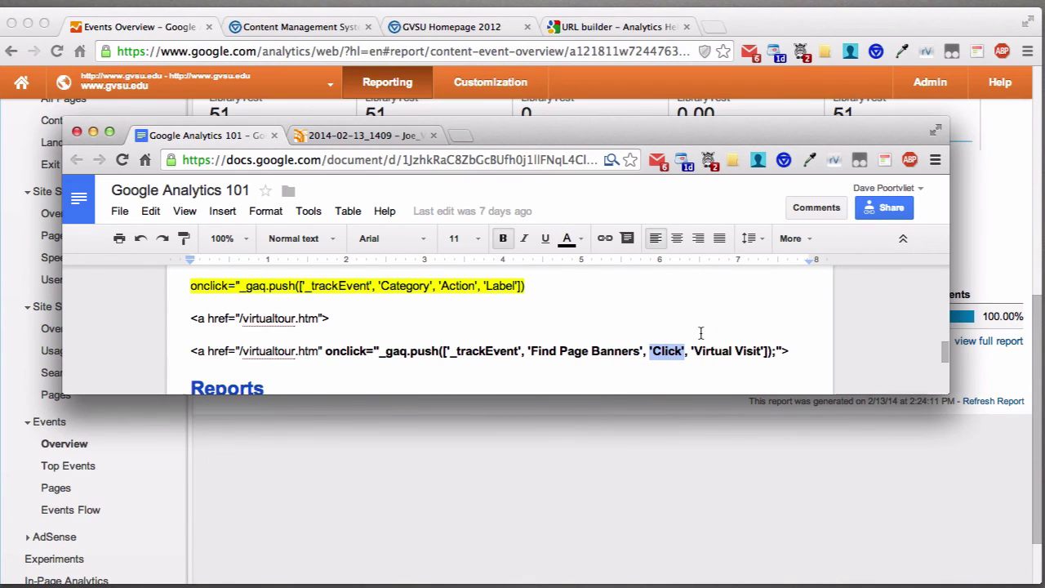
pyautogui.moveTo(763, 351); pyautogui.dragTo(694, 351)
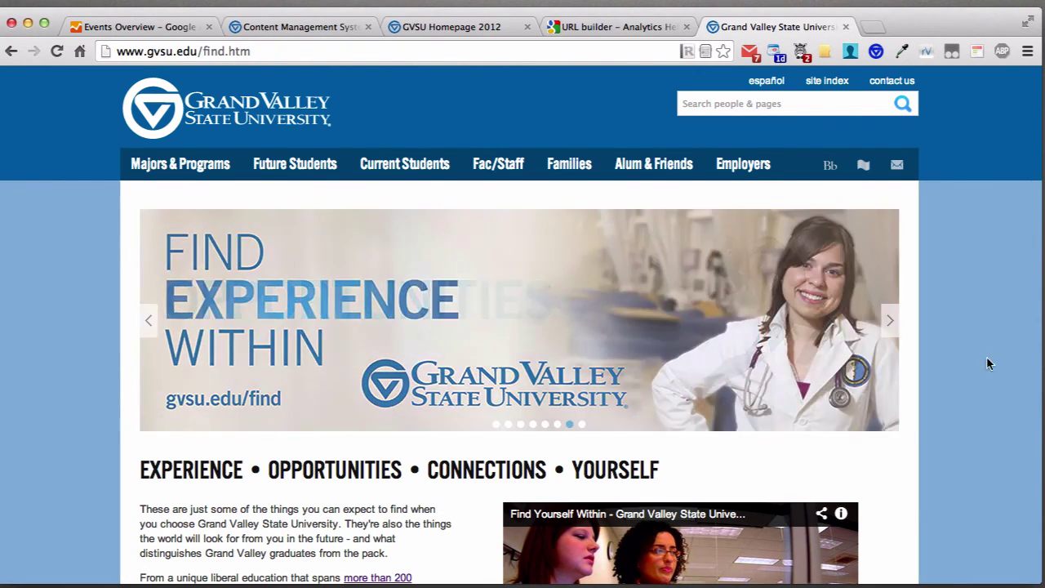
# Look through the find.htm page's banner carousel, in-text links and link banners such as Virtual Visit and Apply Now.
pyautogui.click(891, 324)
pyautogui.scroll(-3, 534, 287)
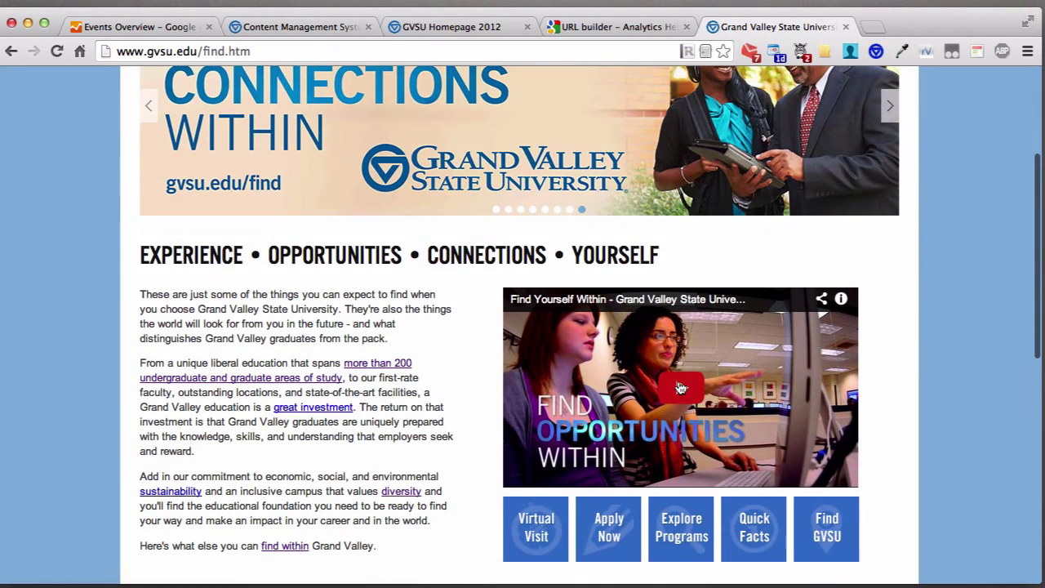
pyautogui.scroll(-2, 263, 313)
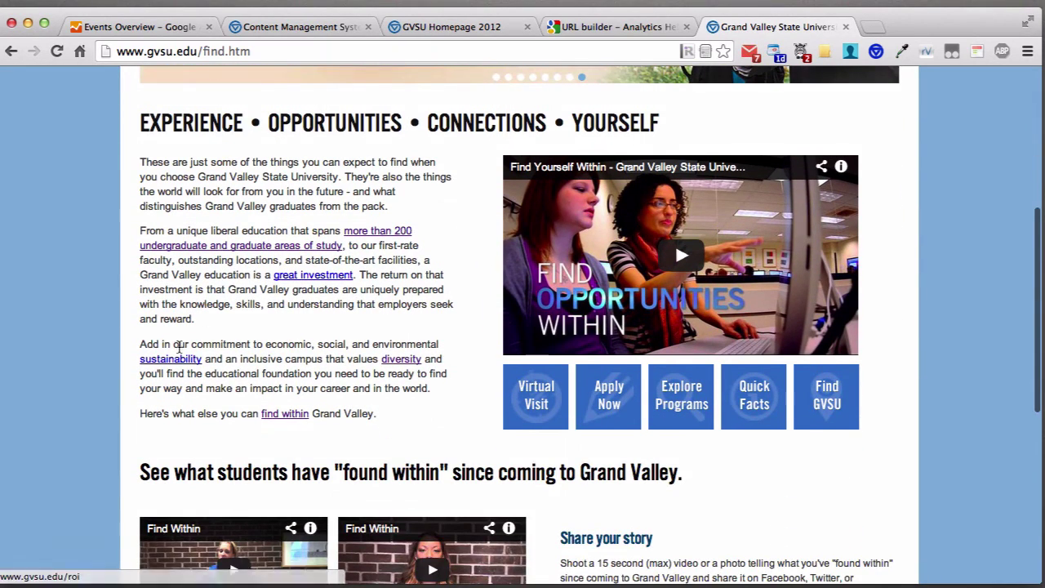
pyautogui.scroll(-3, 255, 438)
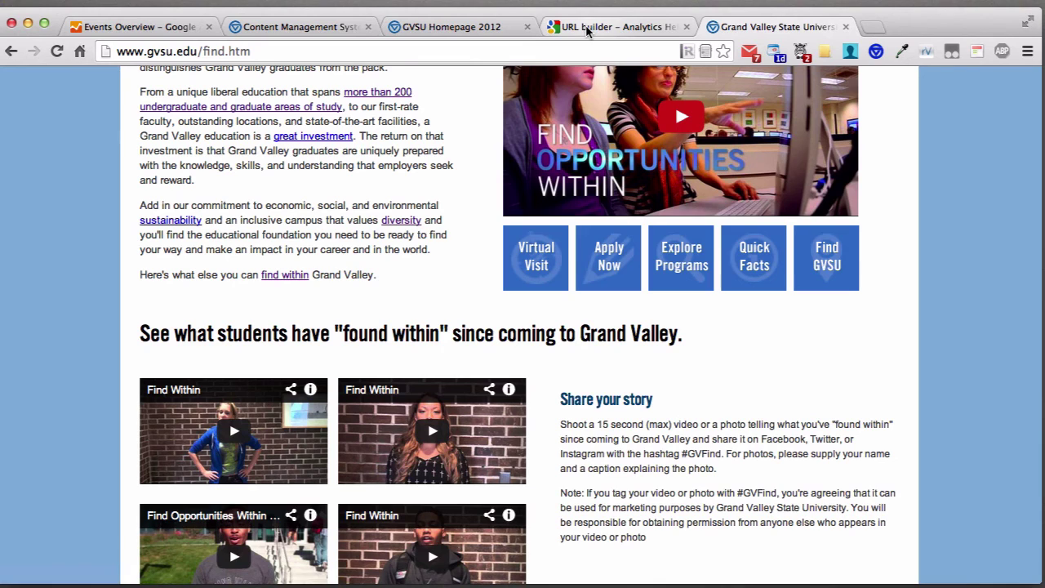
# Bring the Google Analytics 101 document forward and place its window below the find page's link banners to compare code and banners.
pyautogui.press('super+grave')
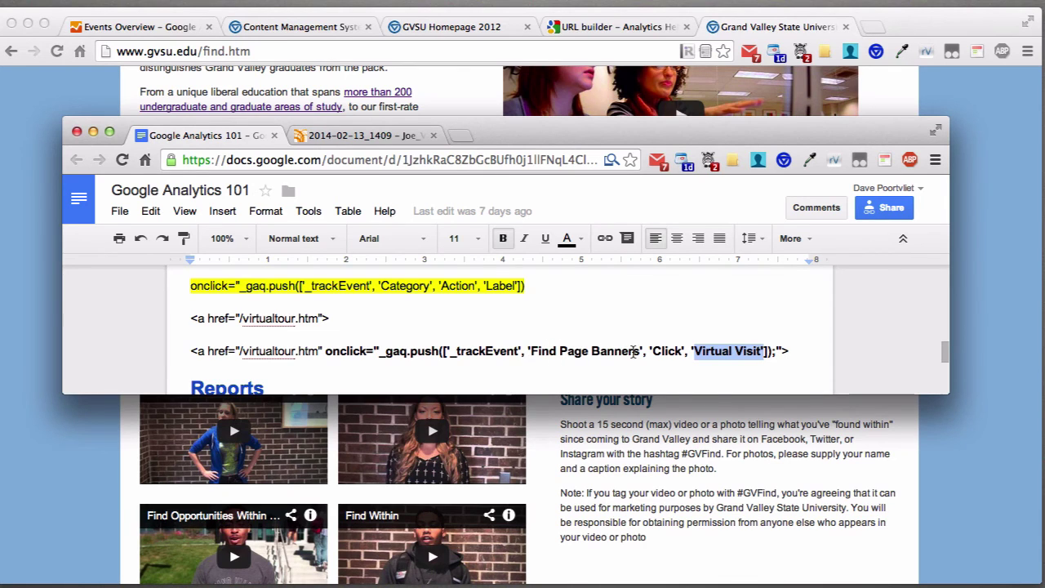
pyautogui.click(596, 129)
pyautogui.moveTo(596, 129); pyautogui.dragTo(594, 317)
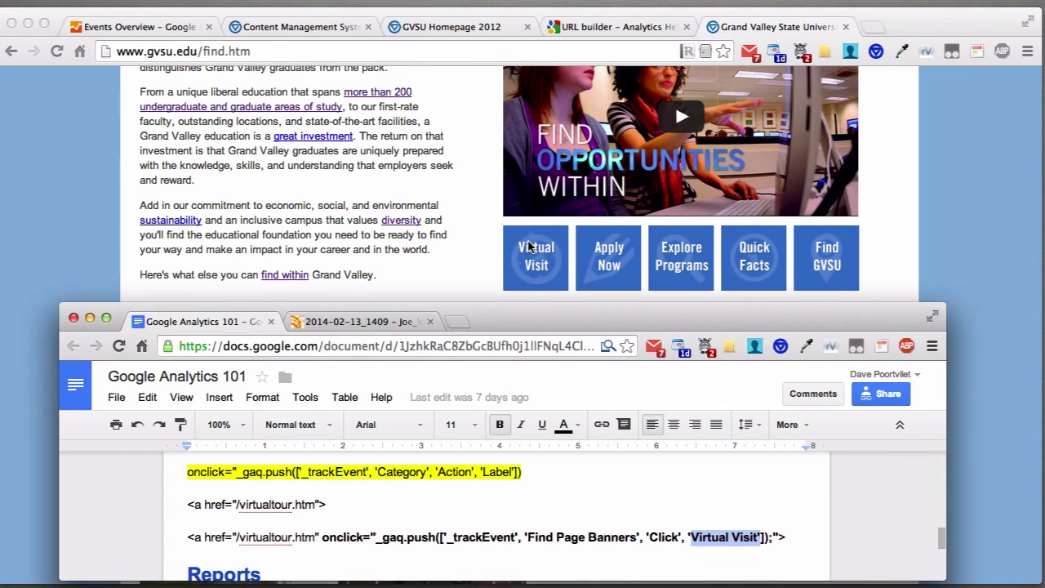
# Return to the Events Overview report in Google Analytics and remove the LibraryTest segment.
pyautogui.press('super+1')
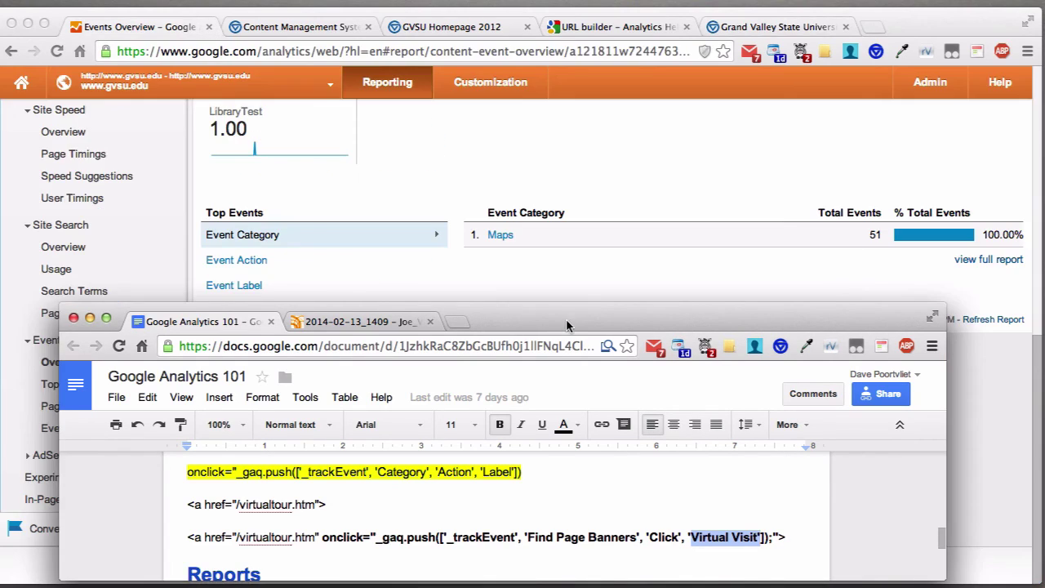
pyautogui.click(517, 175)
pyautogui.scroll(10, 401, 163)
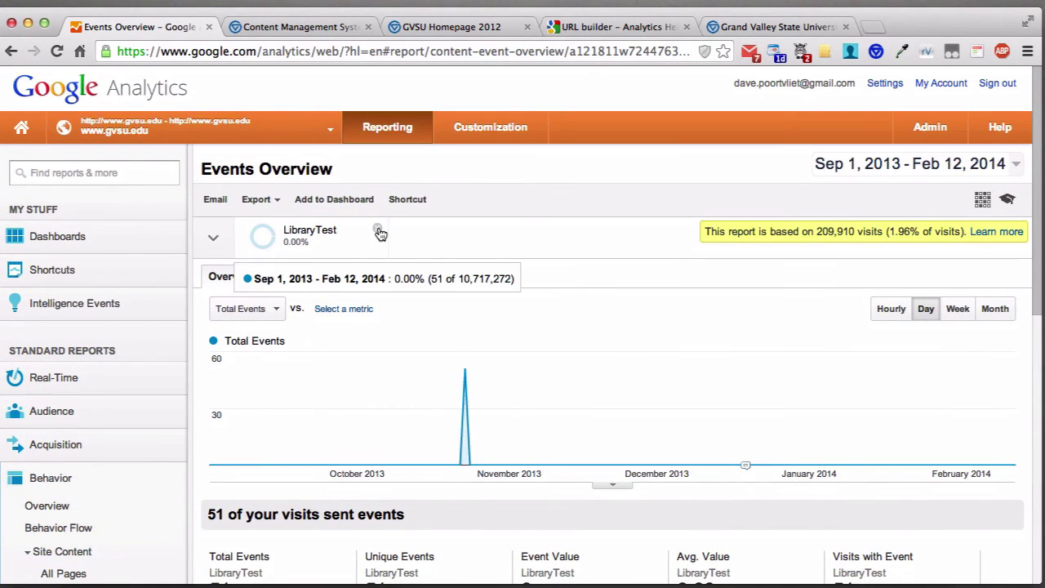
pyautogui.click(378, 230)
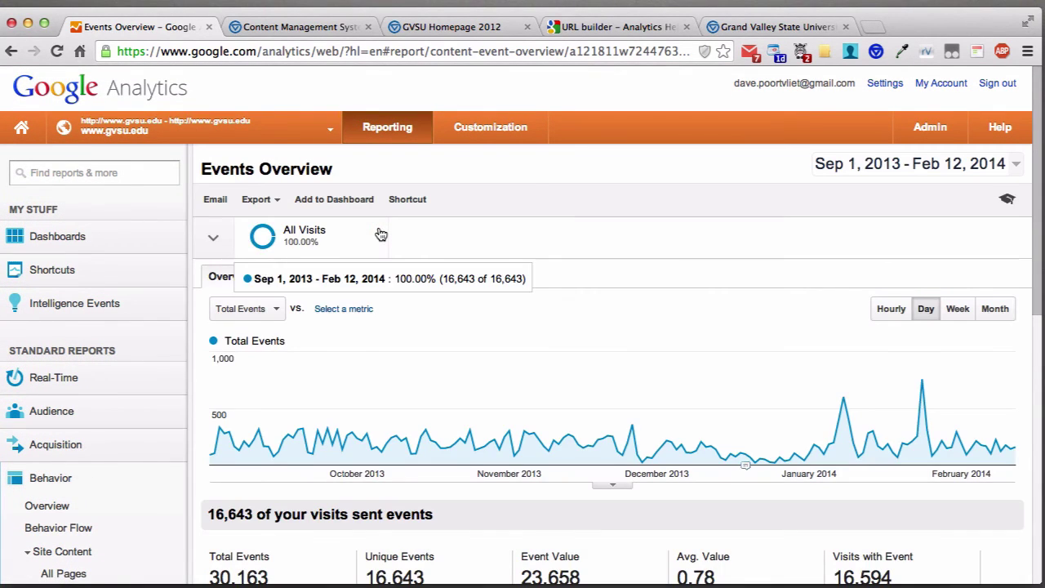
# Search the available segments for "find" and clear the search.
pyautogui.click(214, 237)
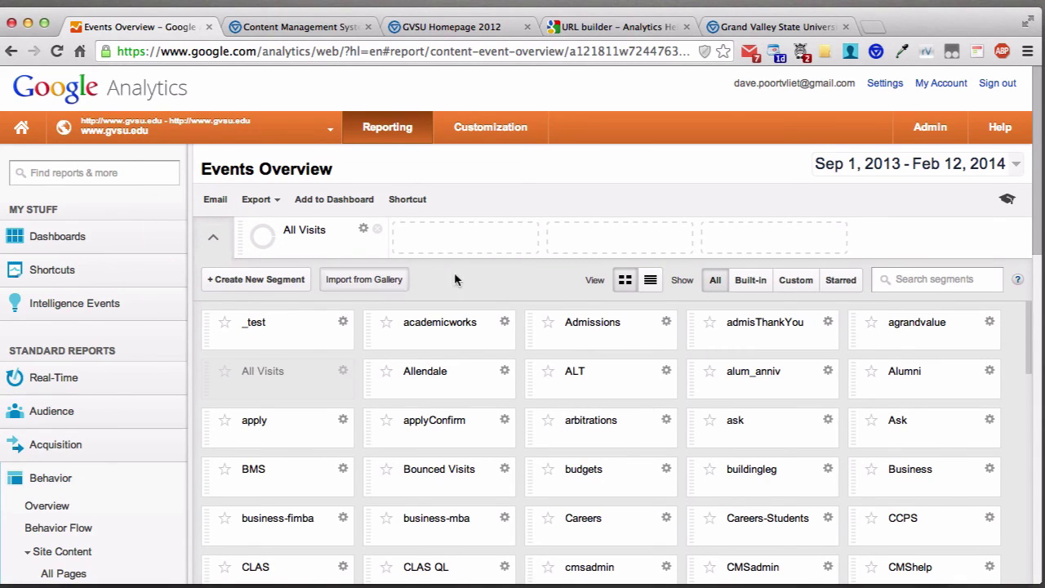
pyautogui.click(901, 279)
pyautogui.write('find')
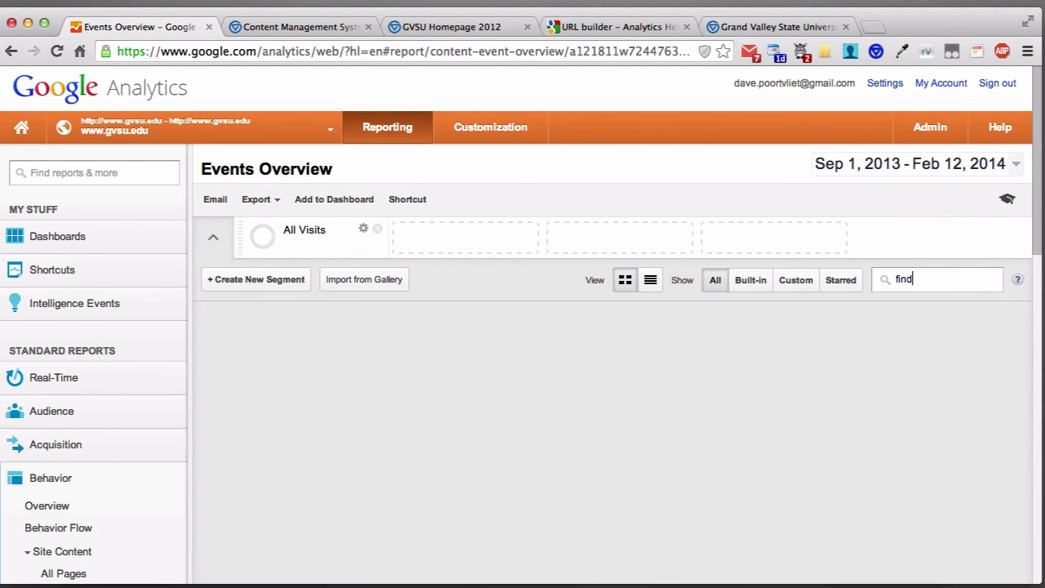
pyautogui.press('BackSpace')
pyautogui.press('BackSpace')
pyautogui.press('BackSpace')
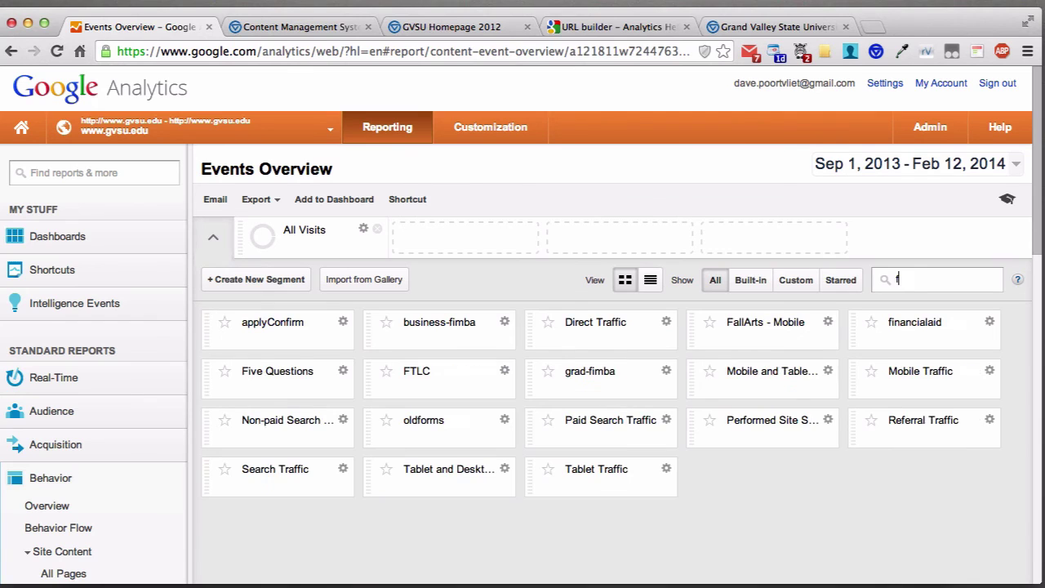
pyautogui.press('BackSpace')
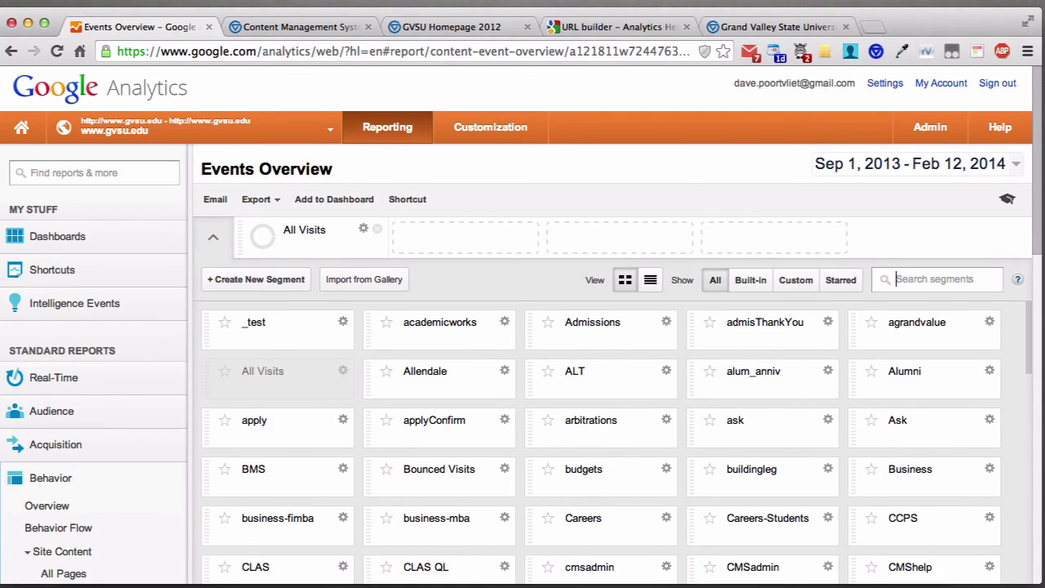
# Create a new segment with an advanced condition based on Landing Page.
pyautogui.click(263, 286)
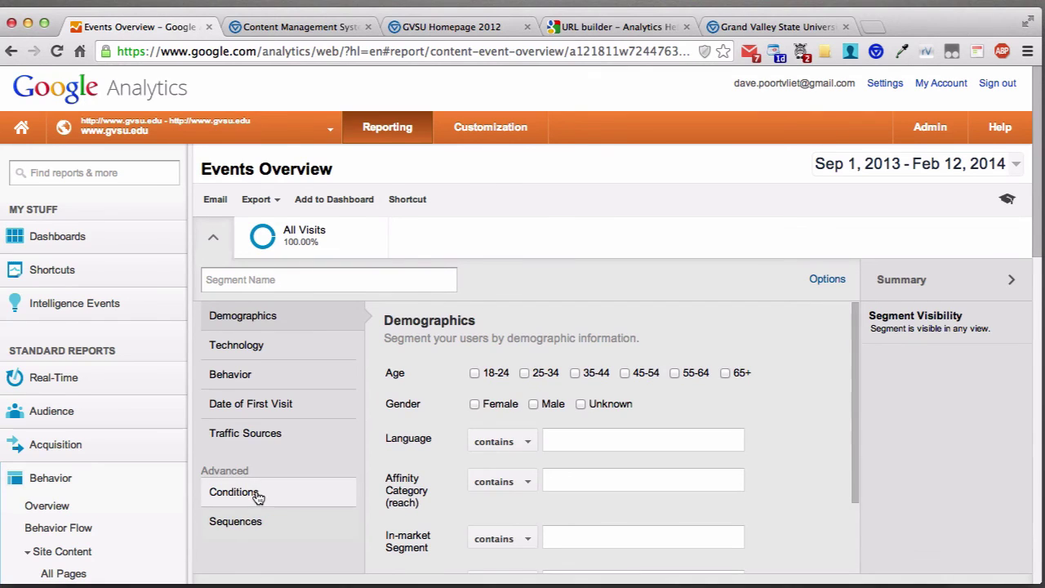
pyautogui.click(257, 493)
pyautogui.click(446, 411)
pyautogui.write('lald')
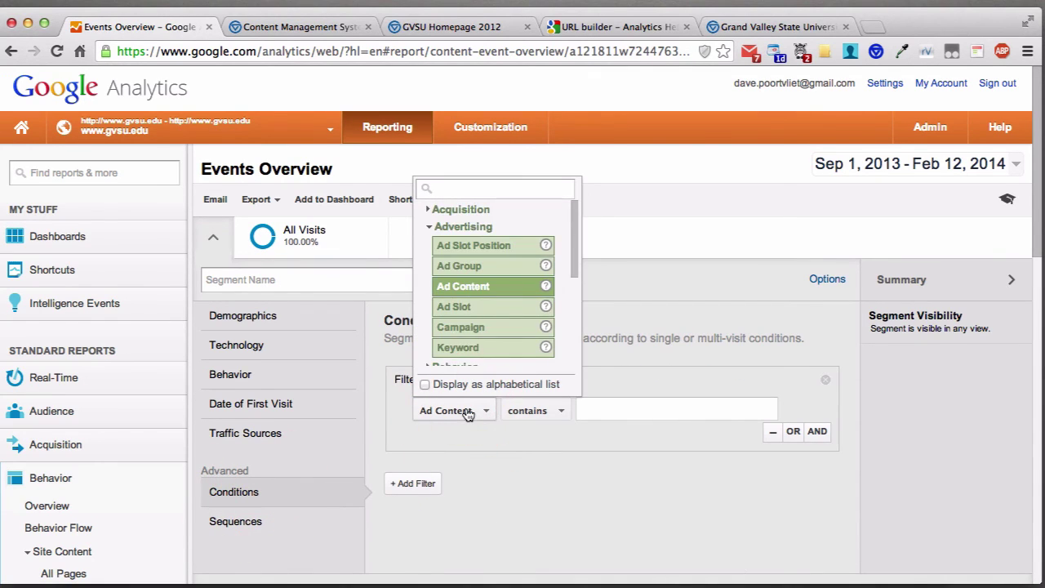
pyautogui.write('ing')
pyautogui.press('BackSpace')
pyautogui.press('BackSpace')
pyautogui.press('BackSpace')
pyautogui.press('BackSpace')
pyautogui.press('BackSpace')
pyautogui.write('nd')
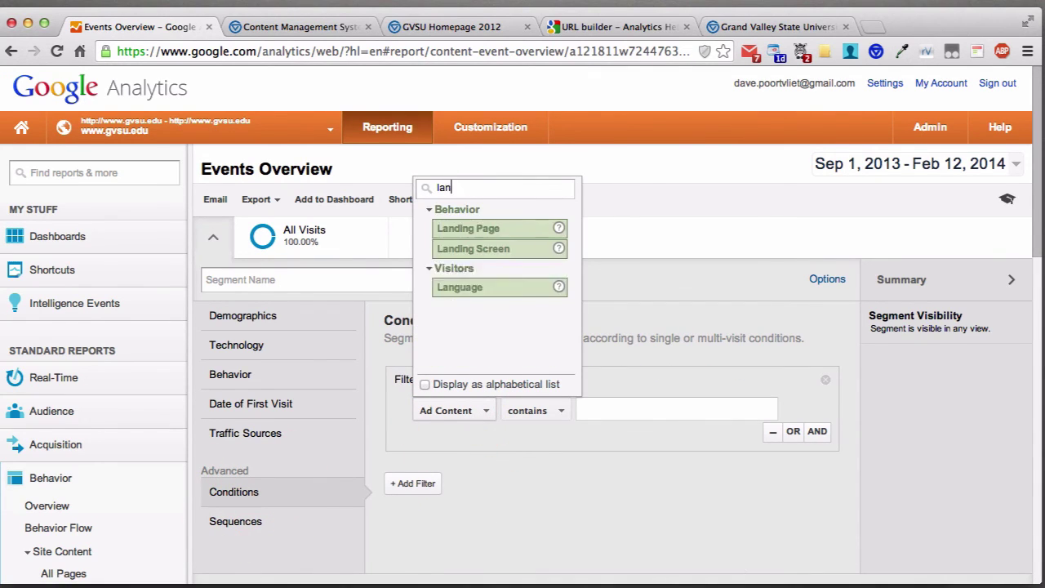
pyautogui.click(468, 229)
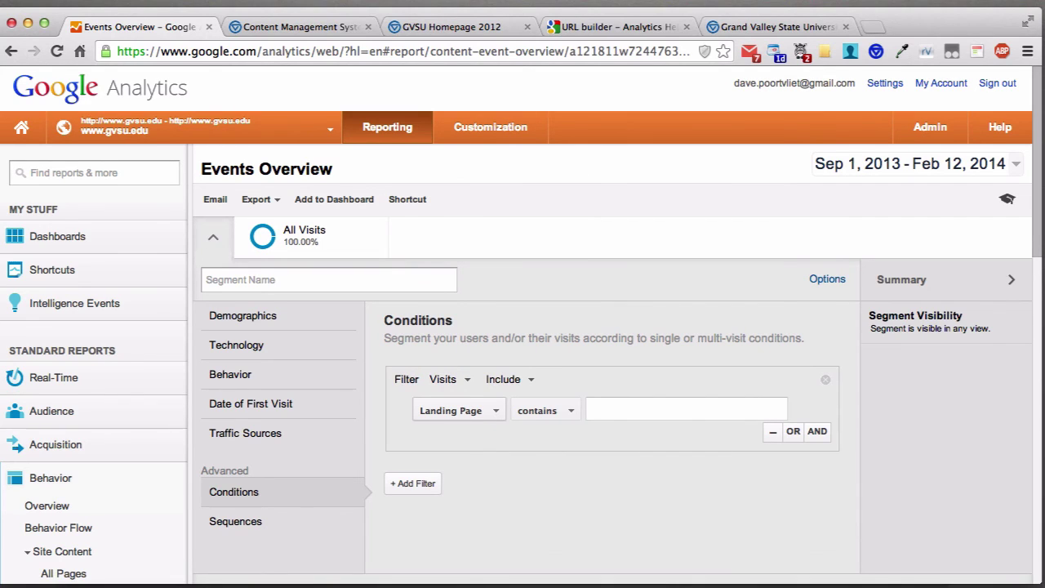
# Set the Landing Page condition to contain /find.htm.
pyautogui.click(681, 411)
pyautogui.write('/f')
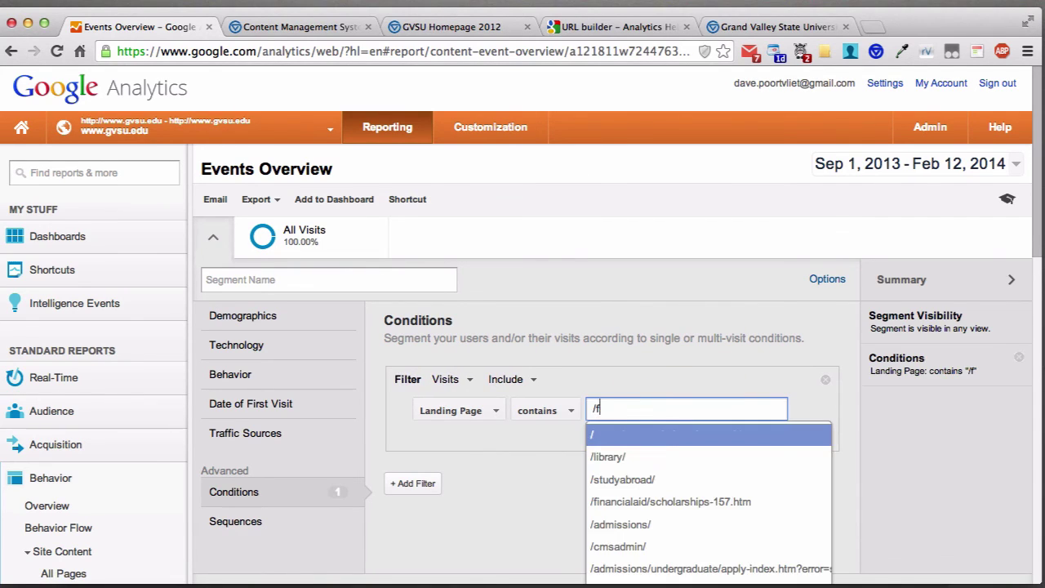
pyautogui.write('ind')
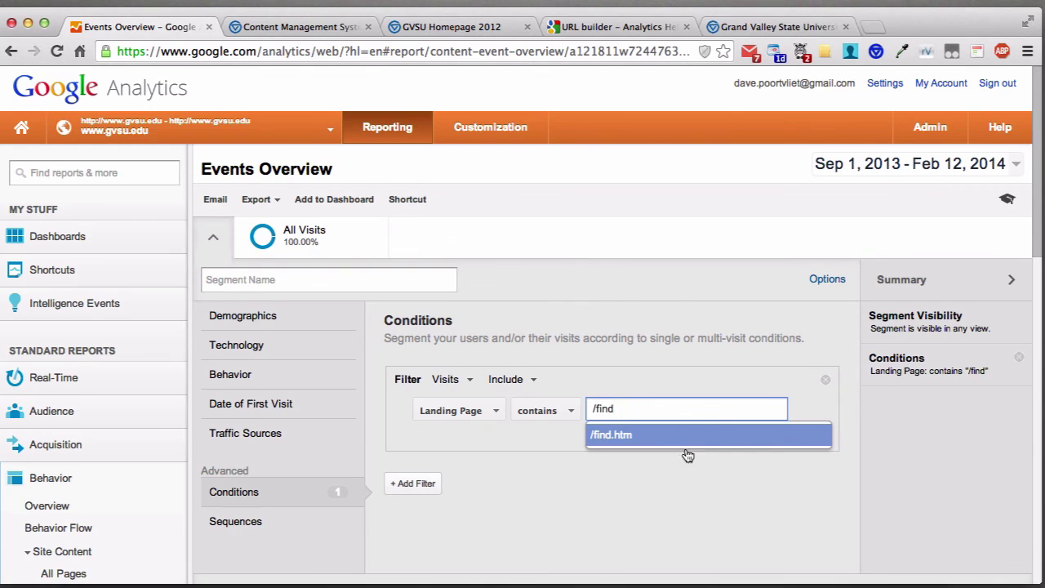
pyautogui.click(645, 435)
# Name the new segment "find" and save it.
pyautogui.click(352, 283)
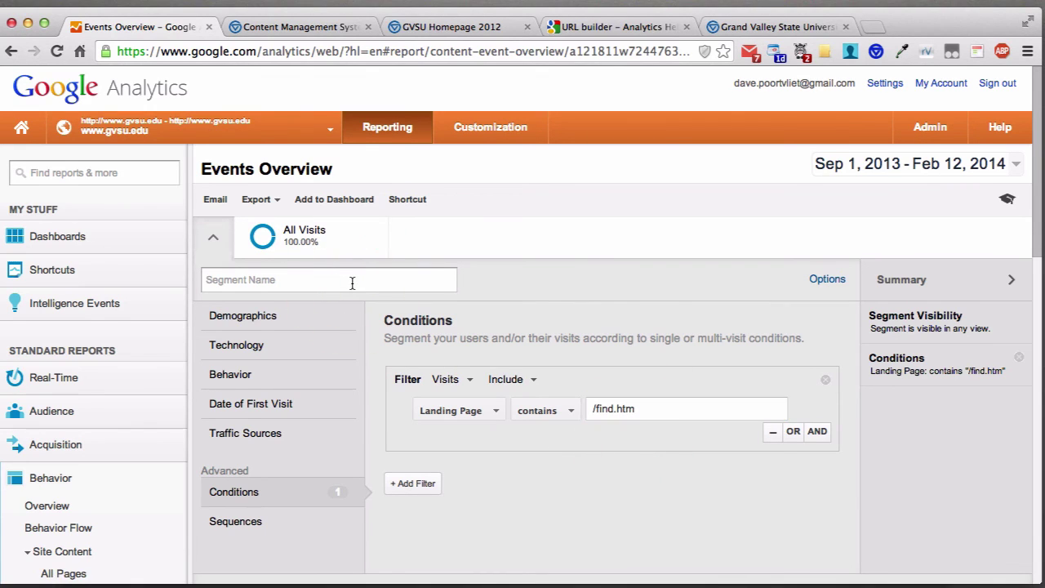
pyautogui.write('find')
pyautogui.scroll(-5, 315, 310)
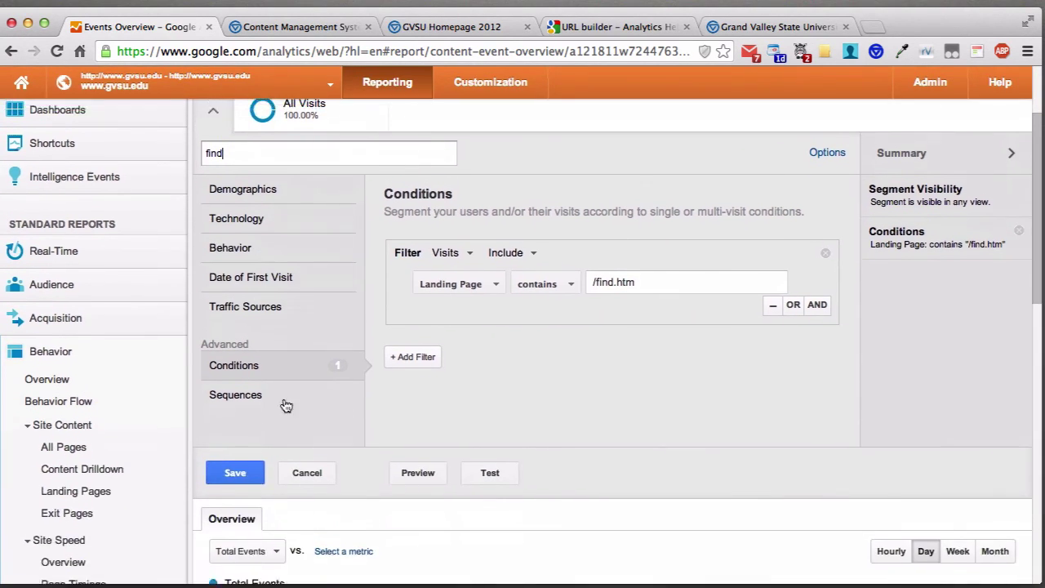
pyautogui.click(240, 462)
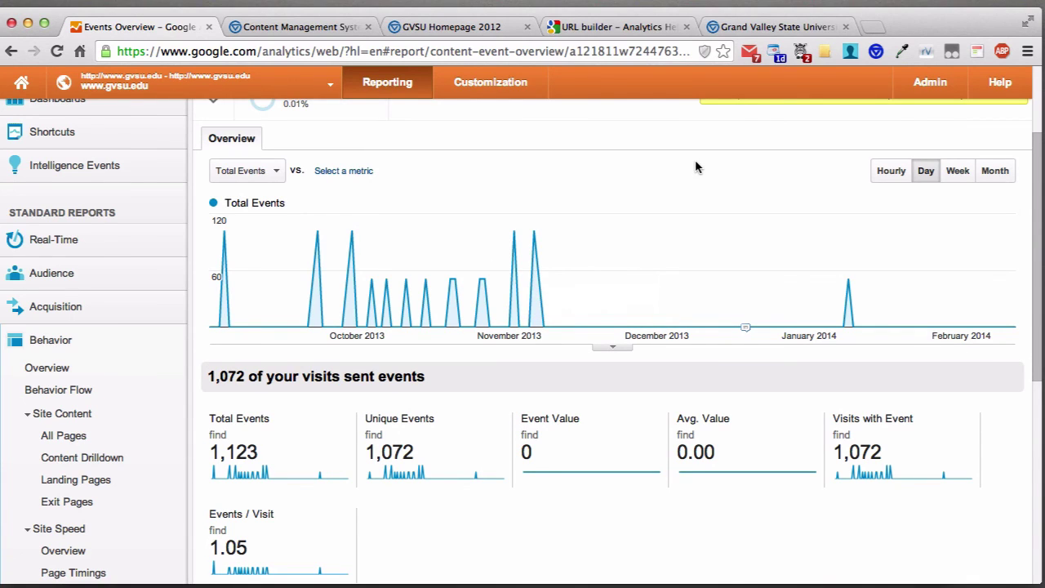
# Set the start of the Events Overview date range to Jan 1, 2013.
pyautogui.scroll(3, 694, 167)
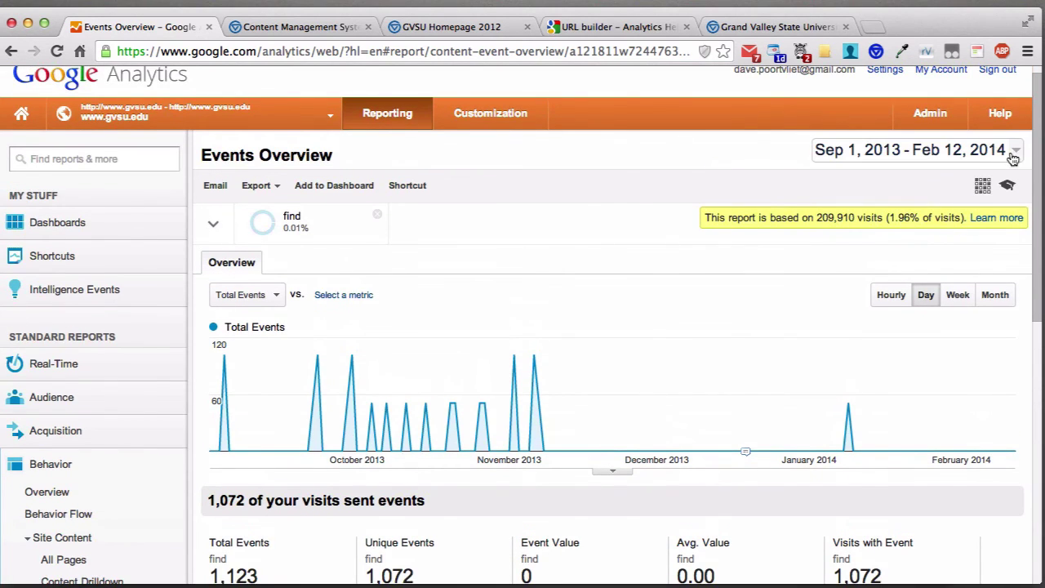
pyautogui.click(1011, 154)
pyautogui.click(510, 178)
pyautogui.click(511, 178)
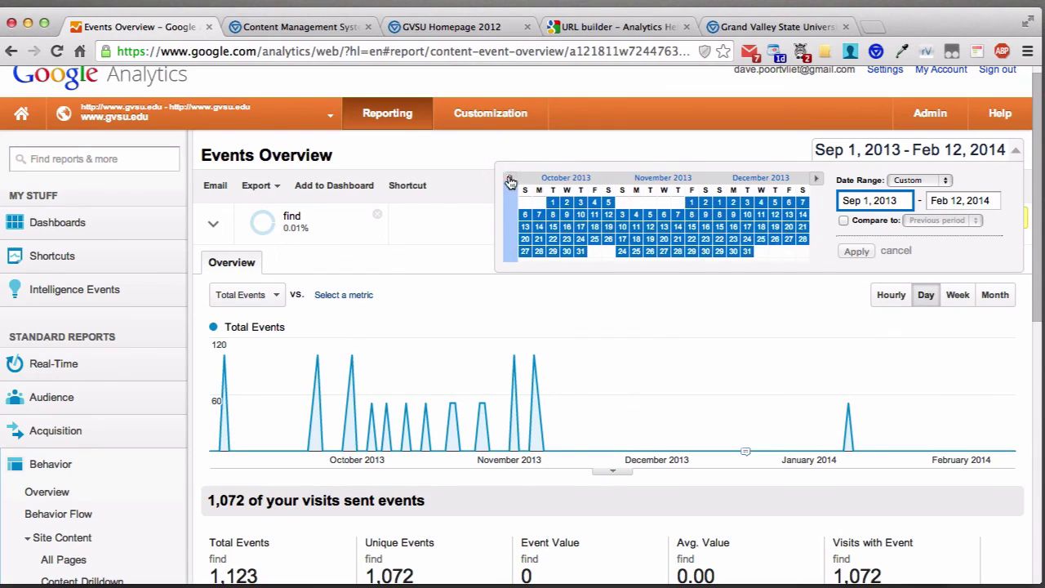
pyautogui.click(511, 178)
pyautogui.click(510, 178)
pyautogui.click(511, 178)
pyautogui.click(510, 178)
pyautogui.click(511, 178)
pyautogui.click(510, 178)
pyautogui.click(510, 178)
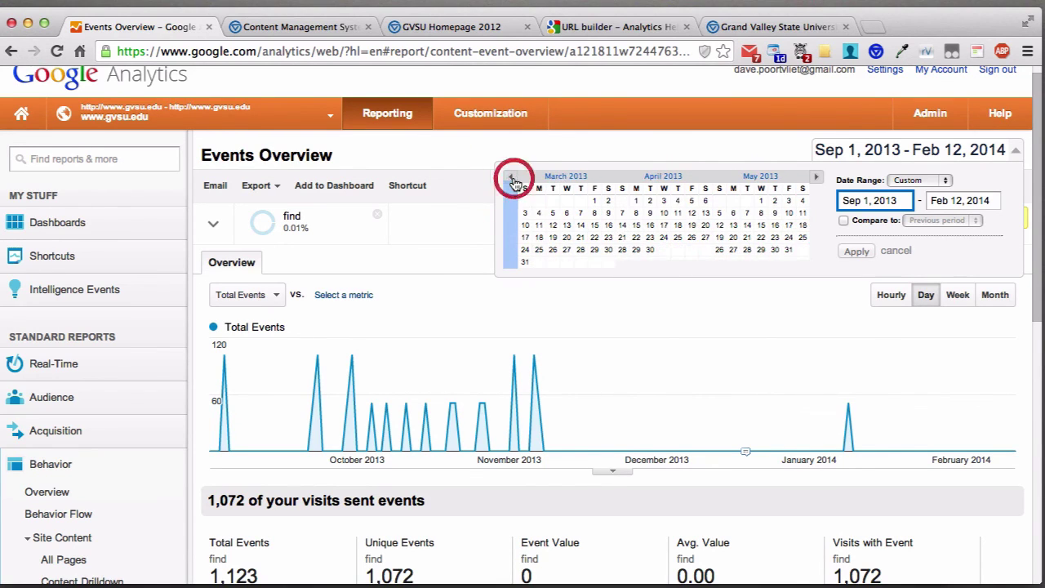
pyautogui.click(510, 178)
pyautogui.click(510, 178)
pyautogui.click(553, 200)
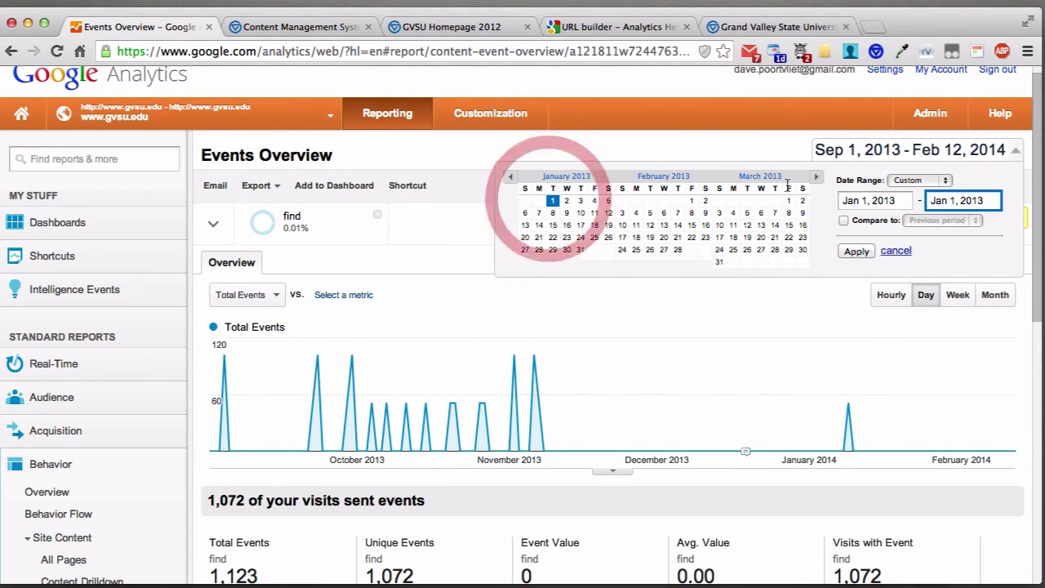
# Set the end of the date range to Feb 12, 2014 and apply the range to the report.
pyautogui.click(816, 177)
pyautogui.click(817, 178)
pyautogui.click(817, 178)
pyautogui.click(817, 178)
pyautogui.click(817, 178)
pyautogui.click(817, 178)
pyautogui.click(816, 178)
pyautogui.click(817, 178)
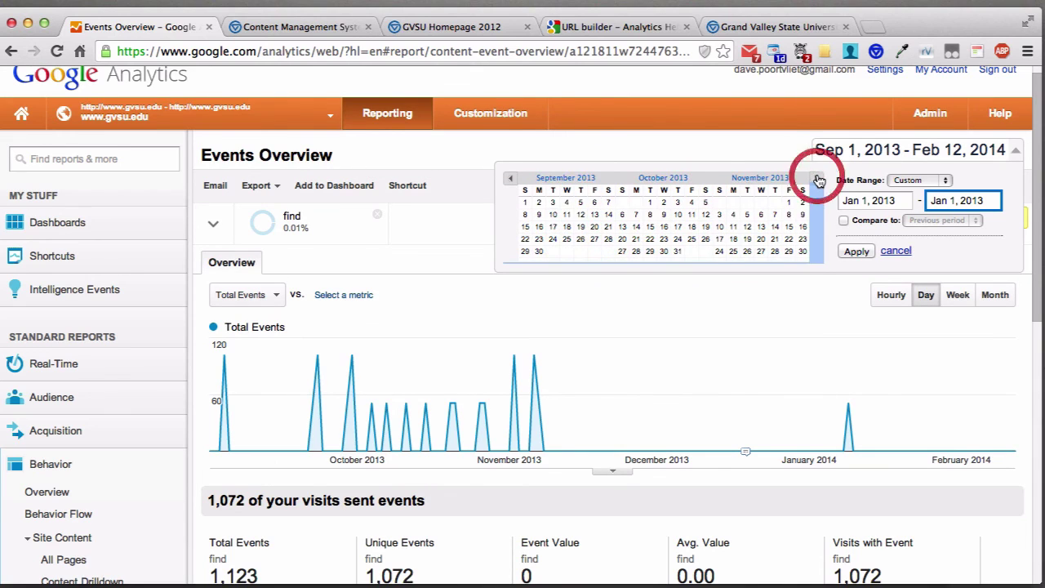
pyautogui.click(816, 178)
pyautogui.click(817, 178)
pyautogui.click(817, 178)
pyautogui.click(761, 226)
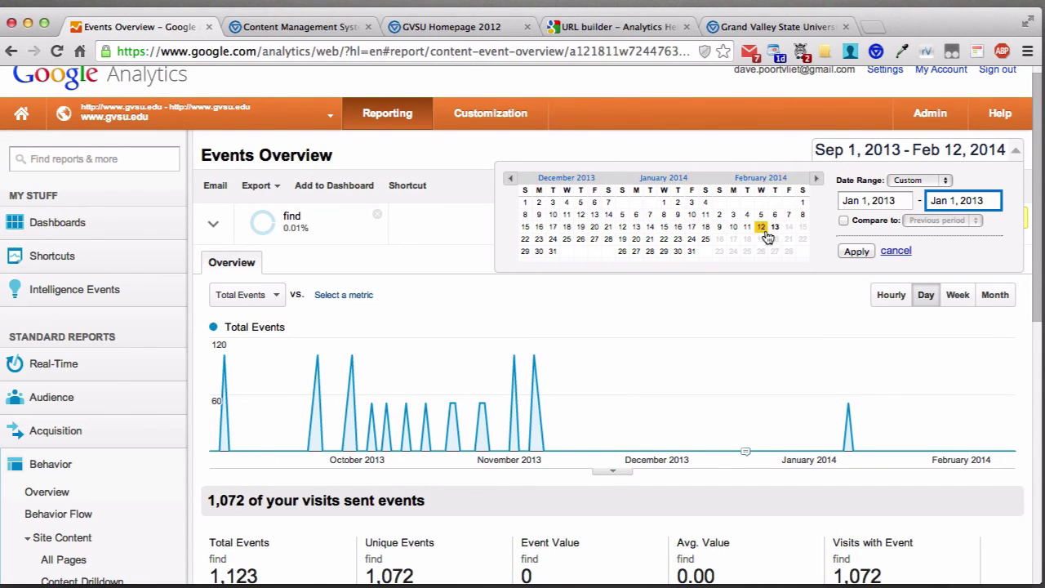
pyautogui.click(857, 252)
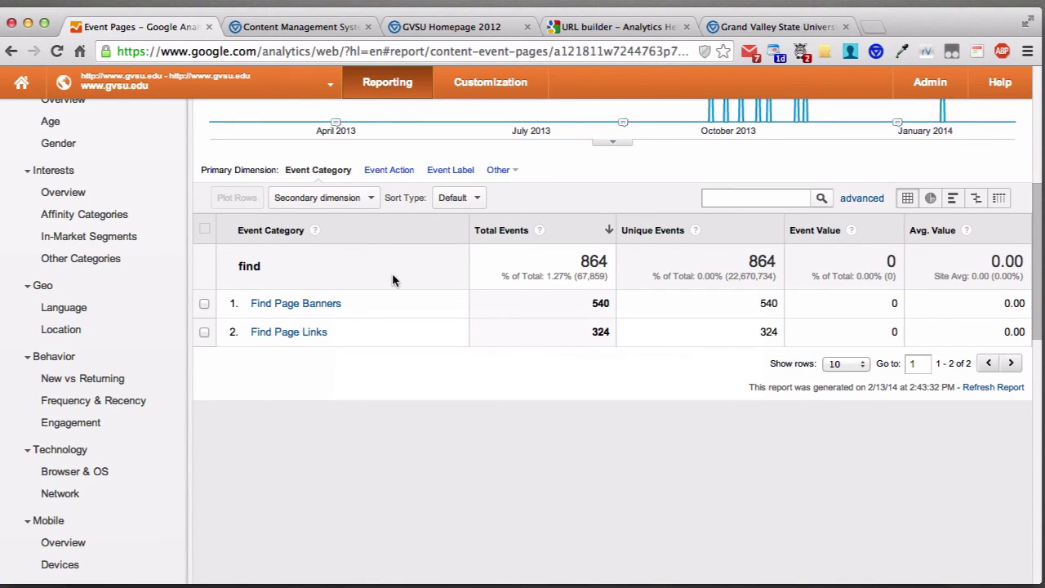
# Examine the Event Pages report by event category and switch its primary dimension to Event Label.
pyautogui.scroll(-1, 392, 273)
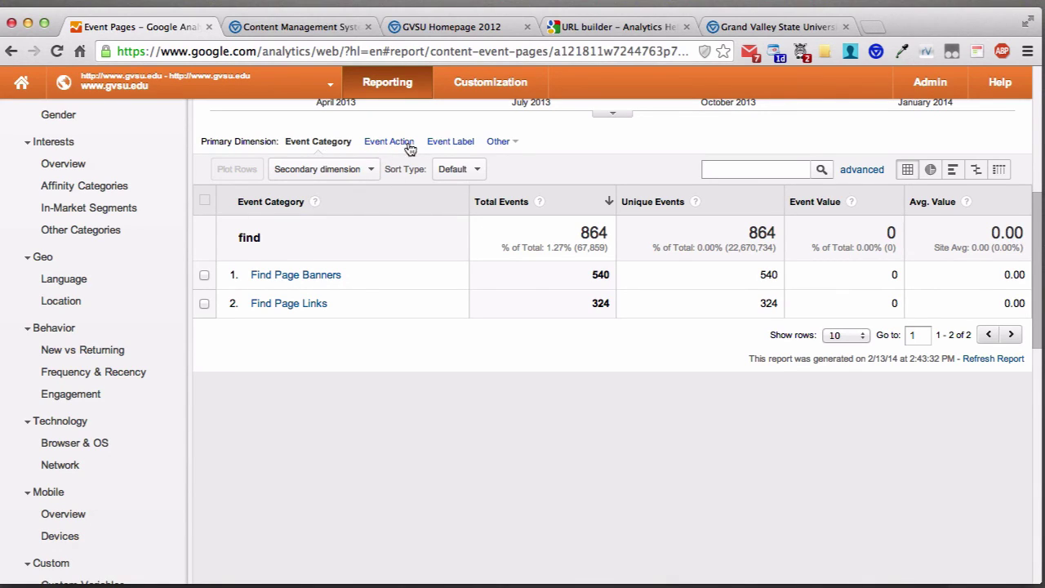
pyautogui.click(441, 143)
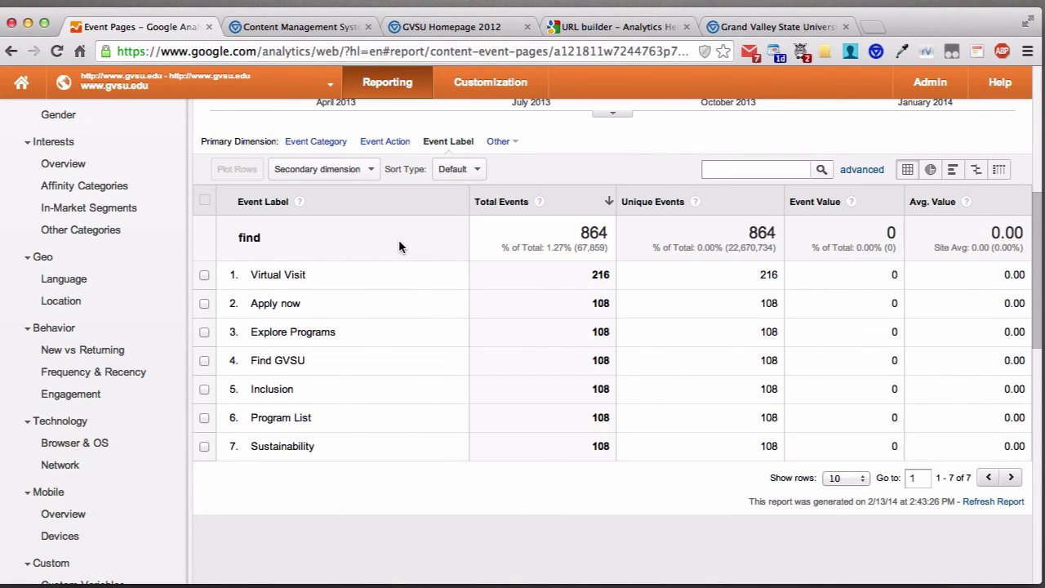
# Open the In-Page Analytics report for the find segment and reload it from the loading problem dialog.
pyautogui.scroll(-10, 140, 296)
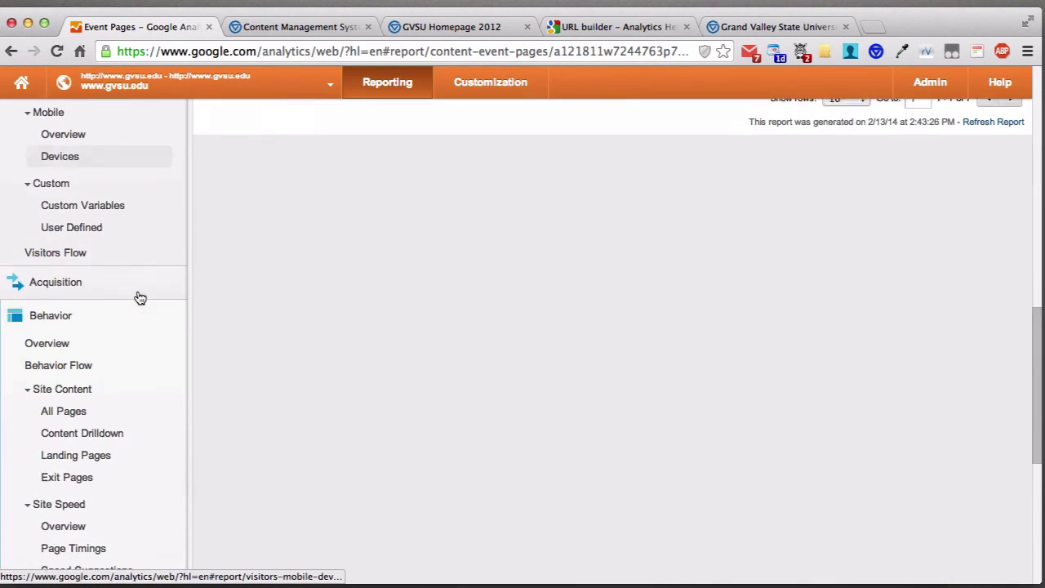
pyautogui.scroll(-5, 138, 296)
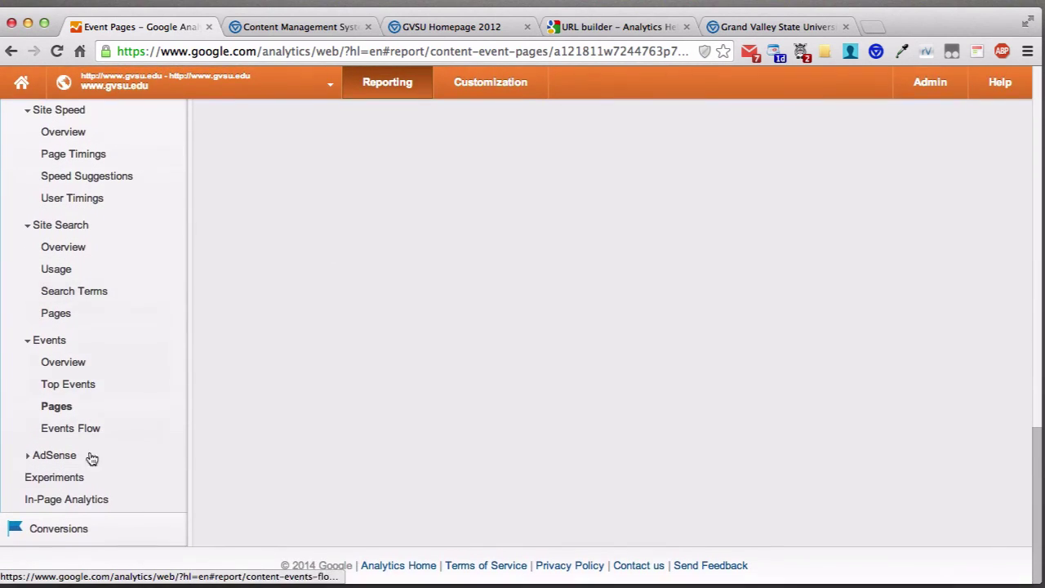
pyautogui.click(85, 500)
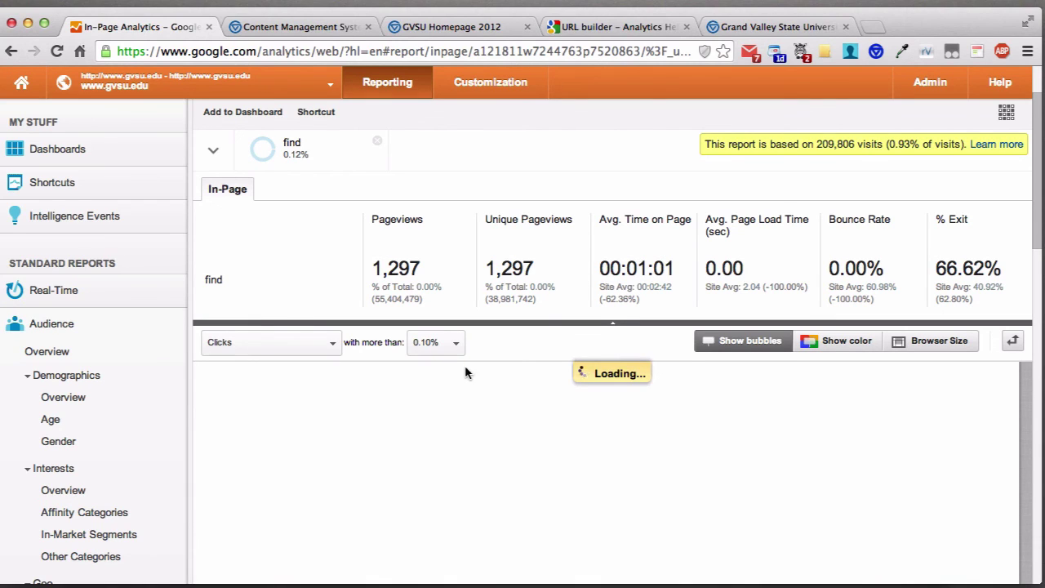
pyautogui.scroll(-2, 466, 373)
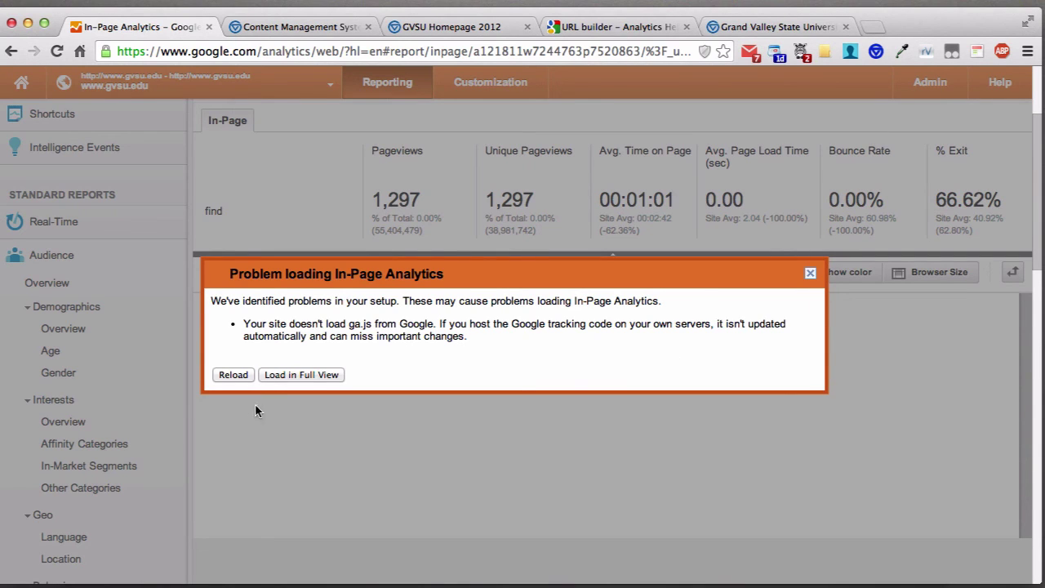
pyautogui.click(233, 374)
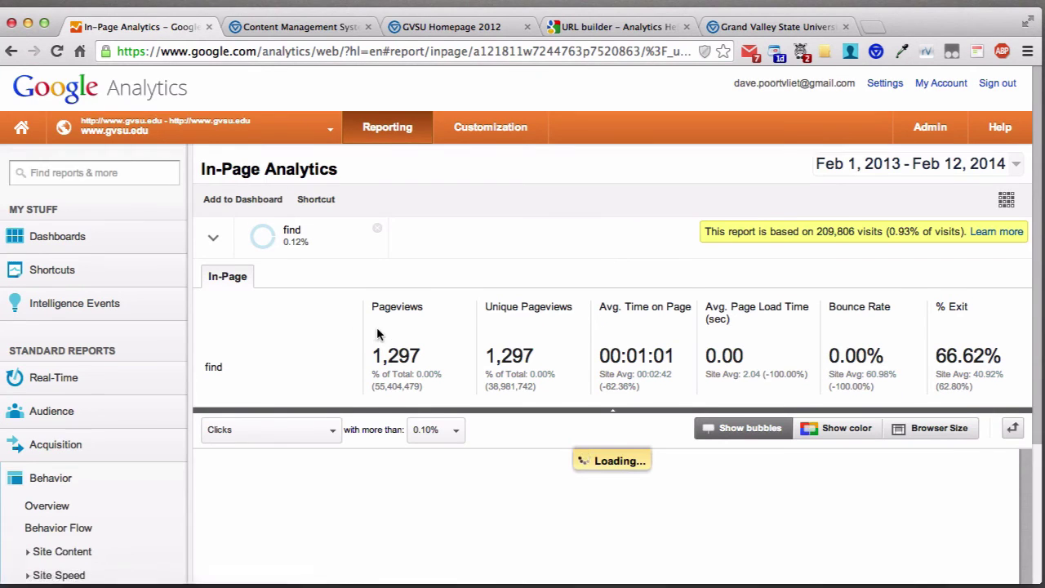
# Turn on the color overlay for the find page in the In-Page Analytics report.
pyautogui.scroll(-5, 377, 333)
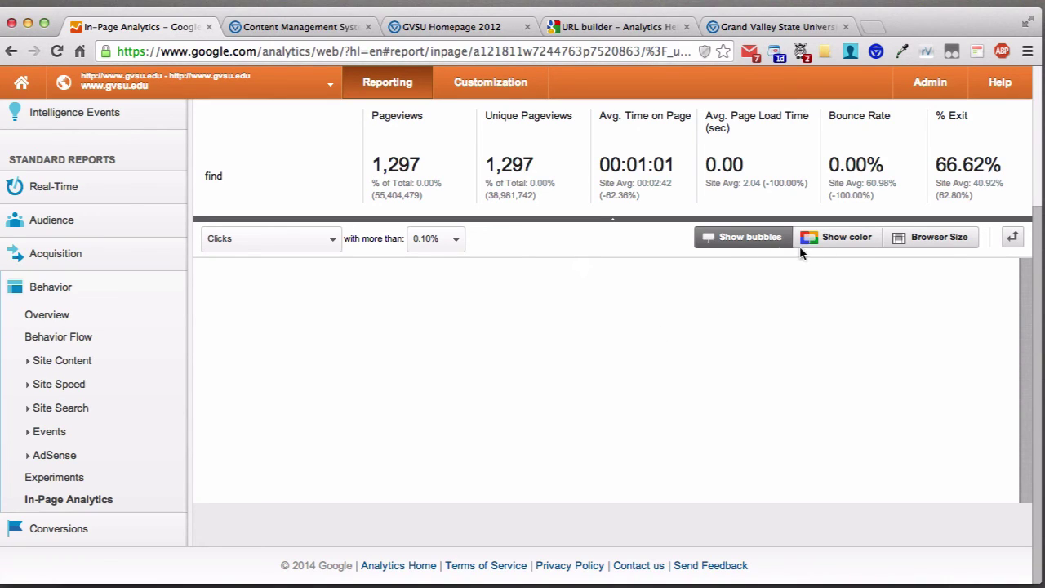
pyautogui.click(831, 242)
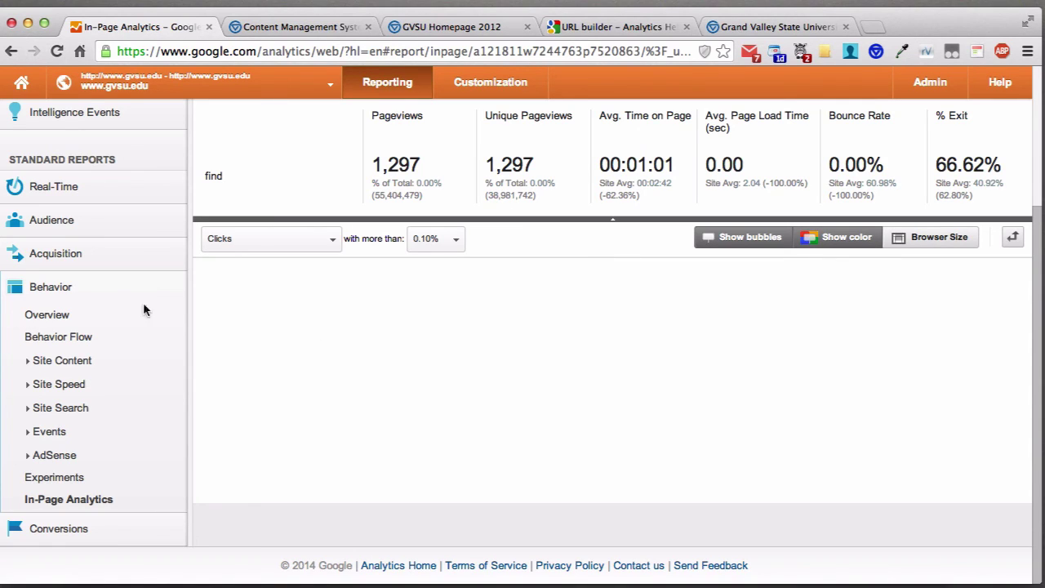
# Open the Goals Overview report under Conversions and examine its goal completion locations and the completion metrics for each goal.
pyautogui.click(78, 530)
pyautogui.scroll(-2, 99, 381)
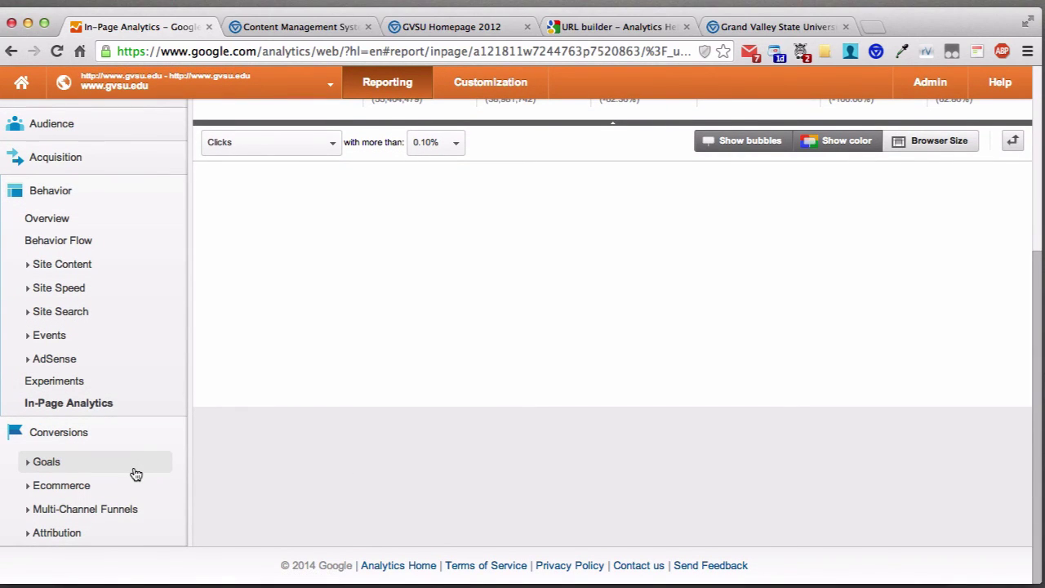
pyautogui.click(126, 466)
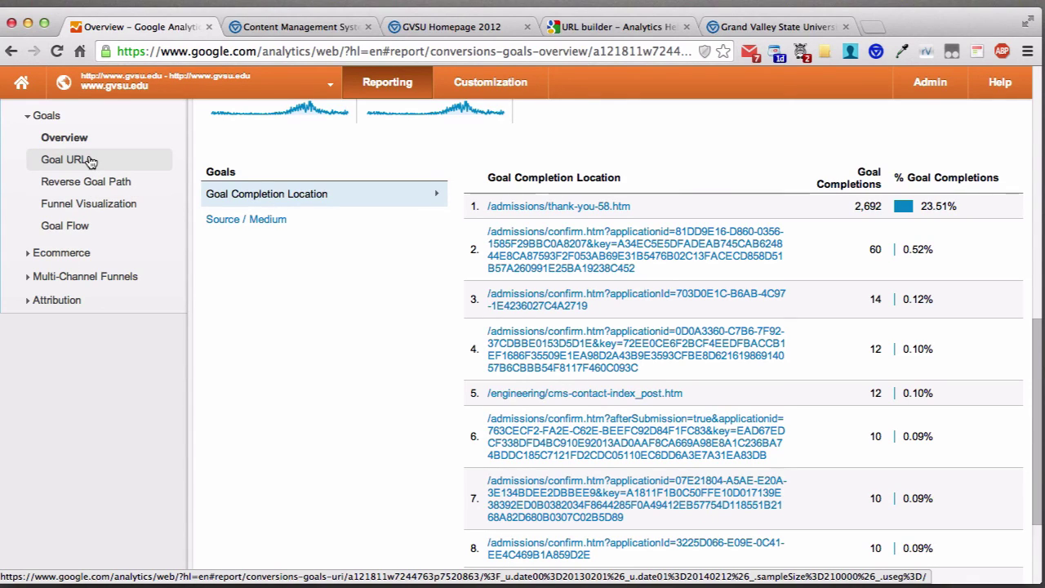
pyautogui.scroll(3, 336, 300)
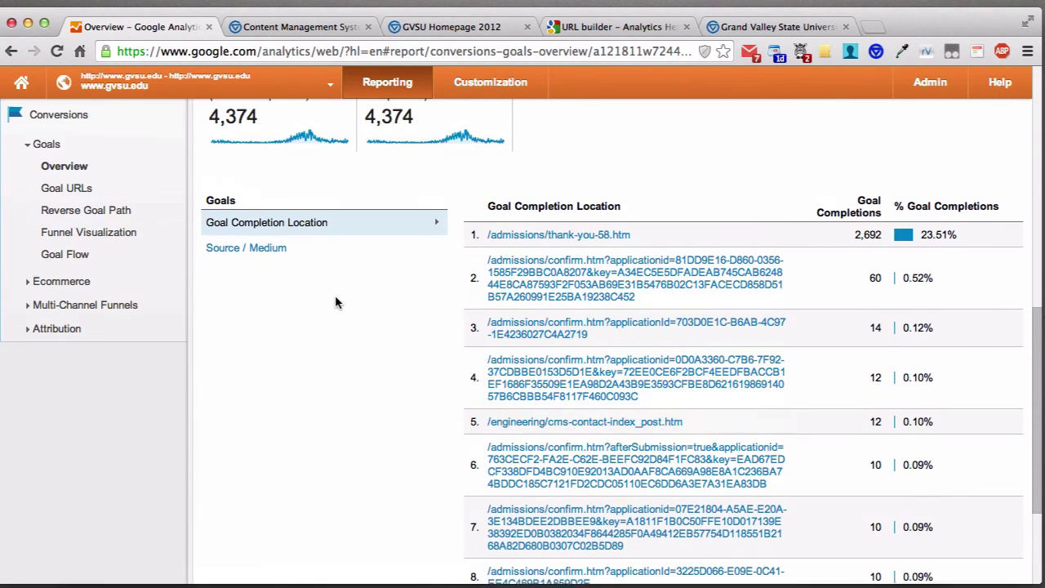
pyautogui.scroll(15, 519, 400)
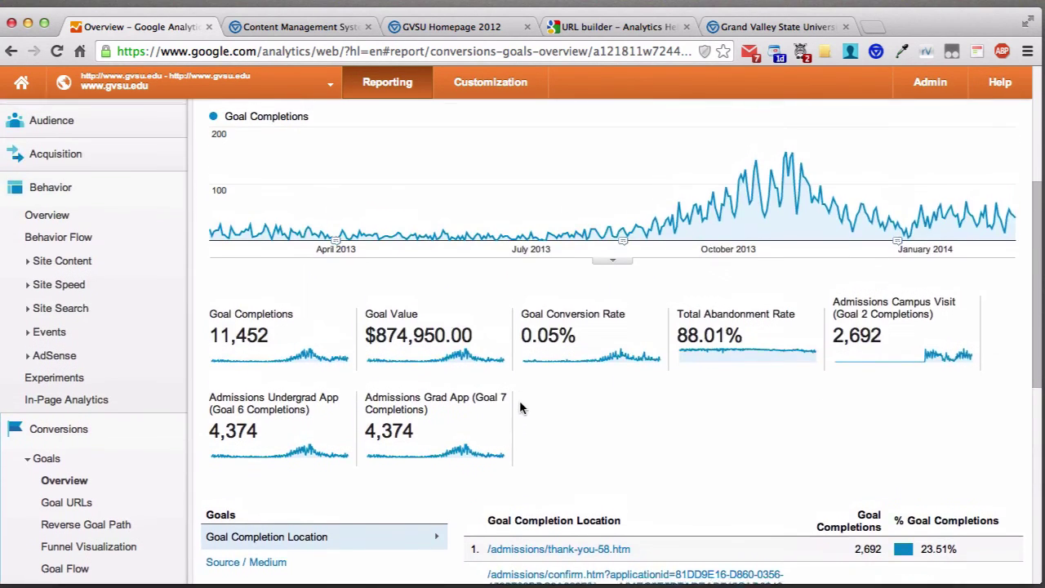